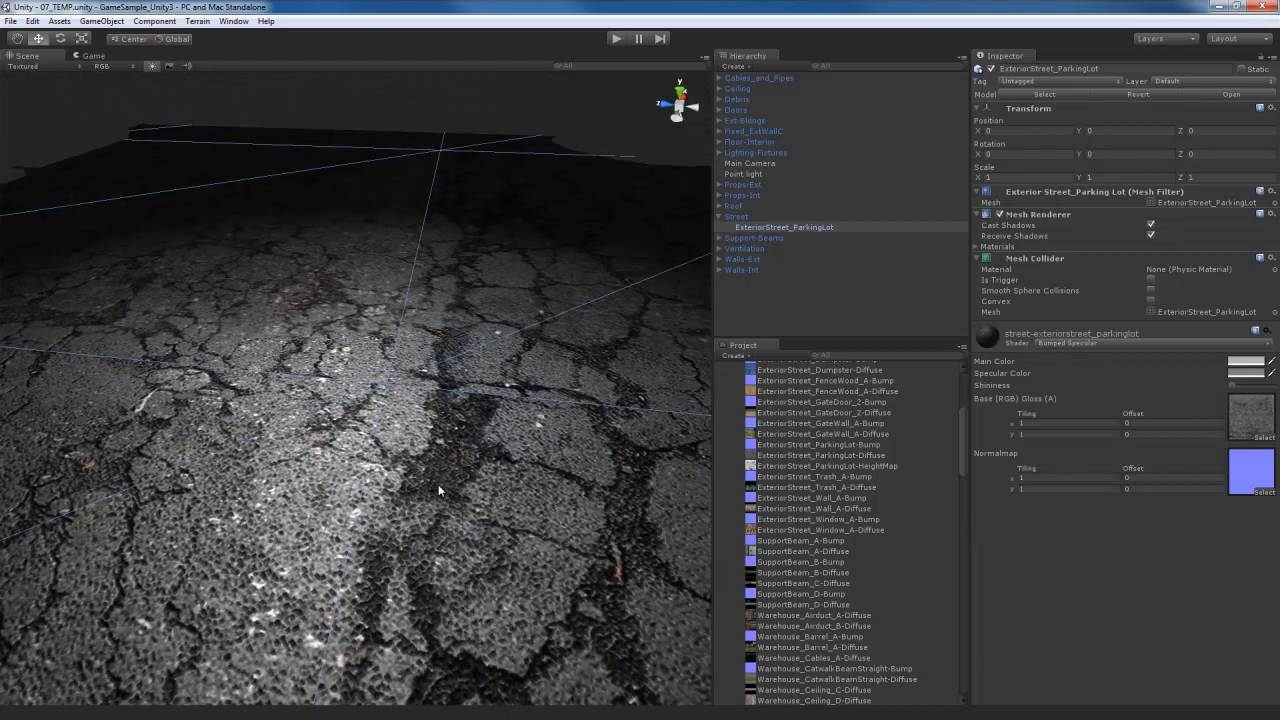
Step: Change the shader of the ExteriorStreet_ParkingLot material to Parallax Specular
{"action": "left_click_drag", "start_coordinate": [447, 487], "coordinate": [469, 483], "text": "alt"}
{"action": "scroll", "coordinate": [469, 483], "scroll_direction": "down", "scroll_amount": 2, "text": "alt"}
{"action": "scroll", "coordinate": [469, 483], "scroll_direction": "up", "scroll_amount": 2, "text": "alt"}
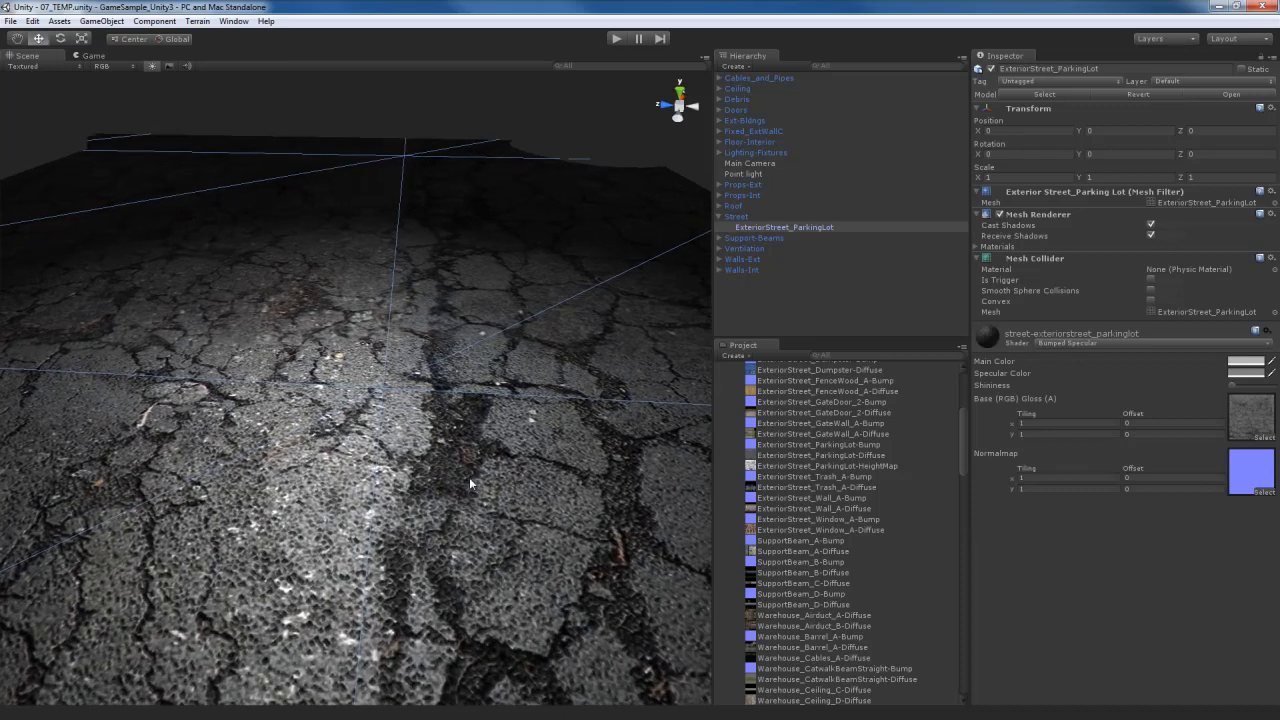
{"action": "left_click_drag", "start_coordinate": [469, 477], "coordinate": [470, 493], "text": "alt"}
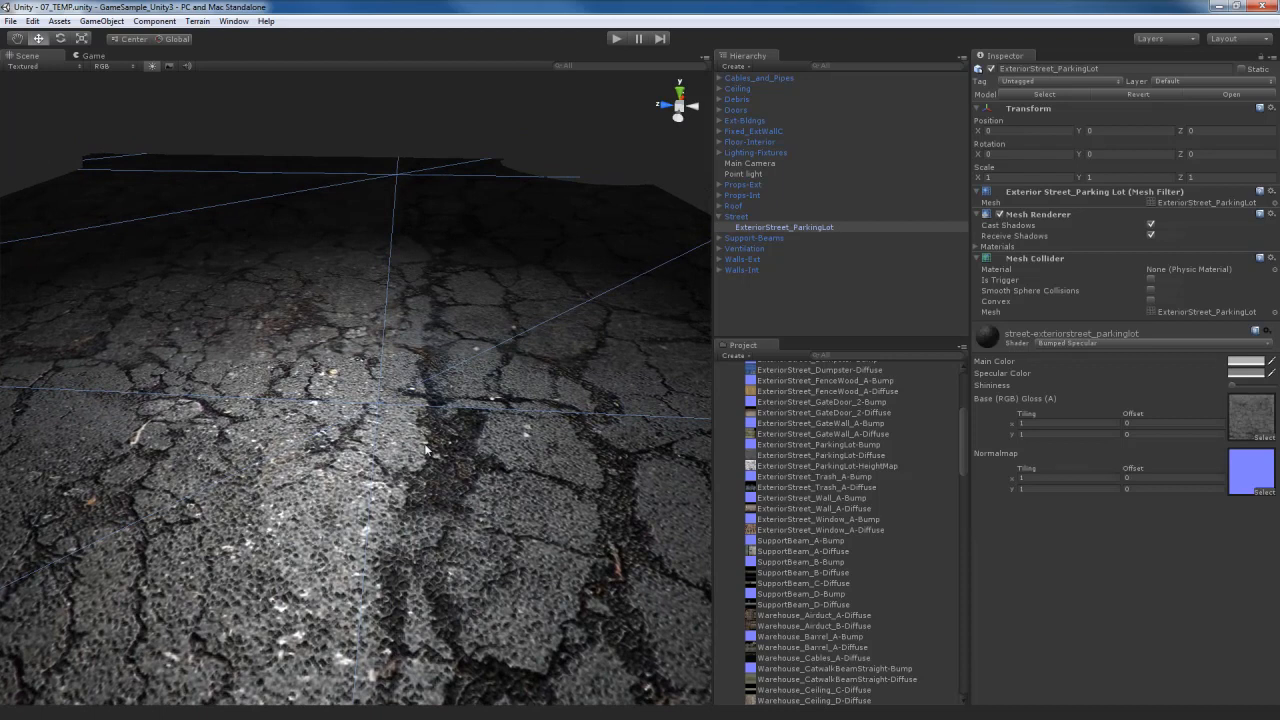
{"action": "left_click", "coordinate": [1128, 343]}
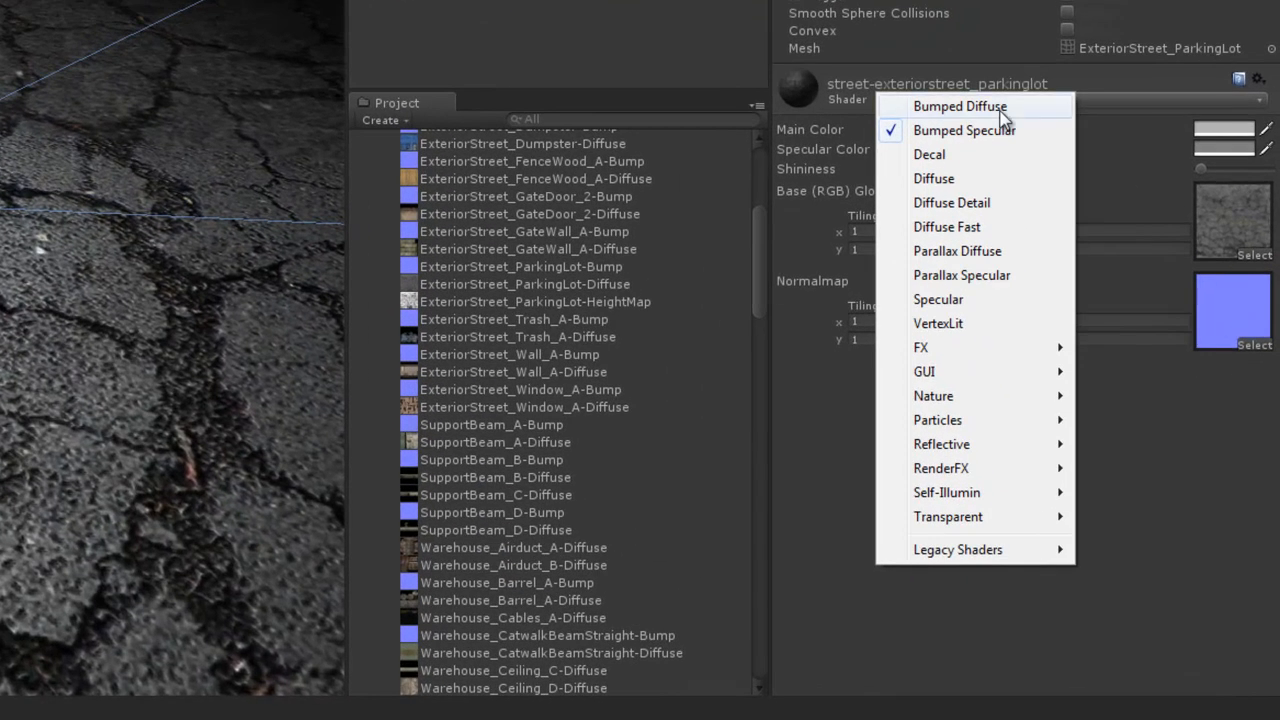
{"action": "left_click", "coordinate": [994, 274]}
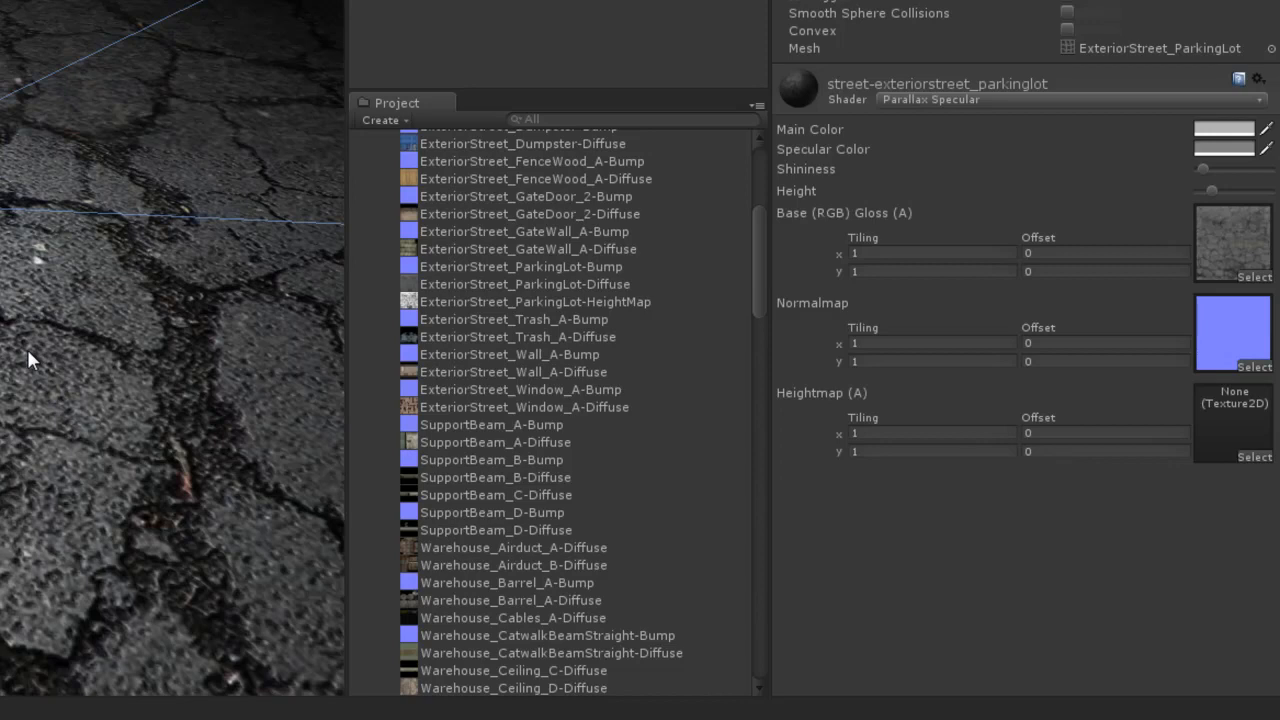
Step: Assign the ExteriorStreet_ParkingLot-HeightMap texture to the Heightmap slot of the parking lot material
{"action": "mouse_move", "coordinate": [26, 341]}
{"action": "right_mouse_down"}
{"action": "mouse_move", "coordinate": [22, 328]}
{"action": "mouse_move", "coordinate": [45, 385]}
{"action": "mouse_move", "coordinate": [48, 331]}
{"action": "right_mouse_up"}
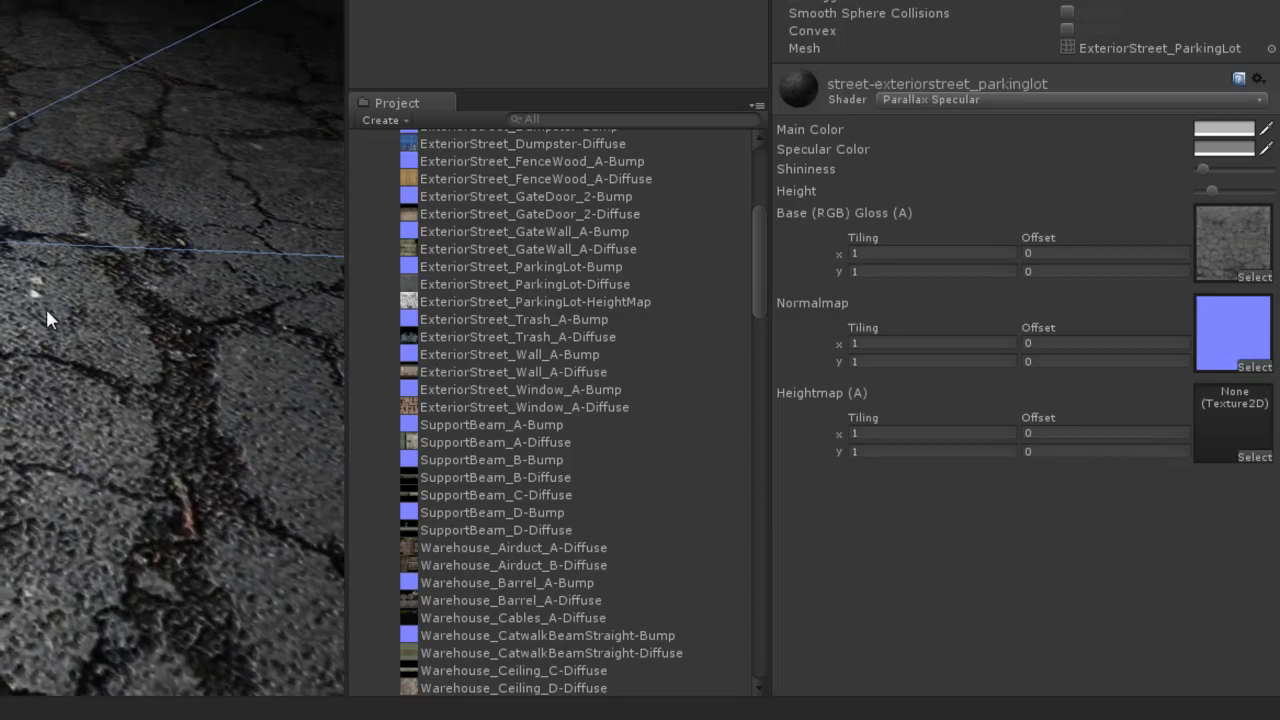
{"action": "left_click", "coordinate": [1253, 458]}
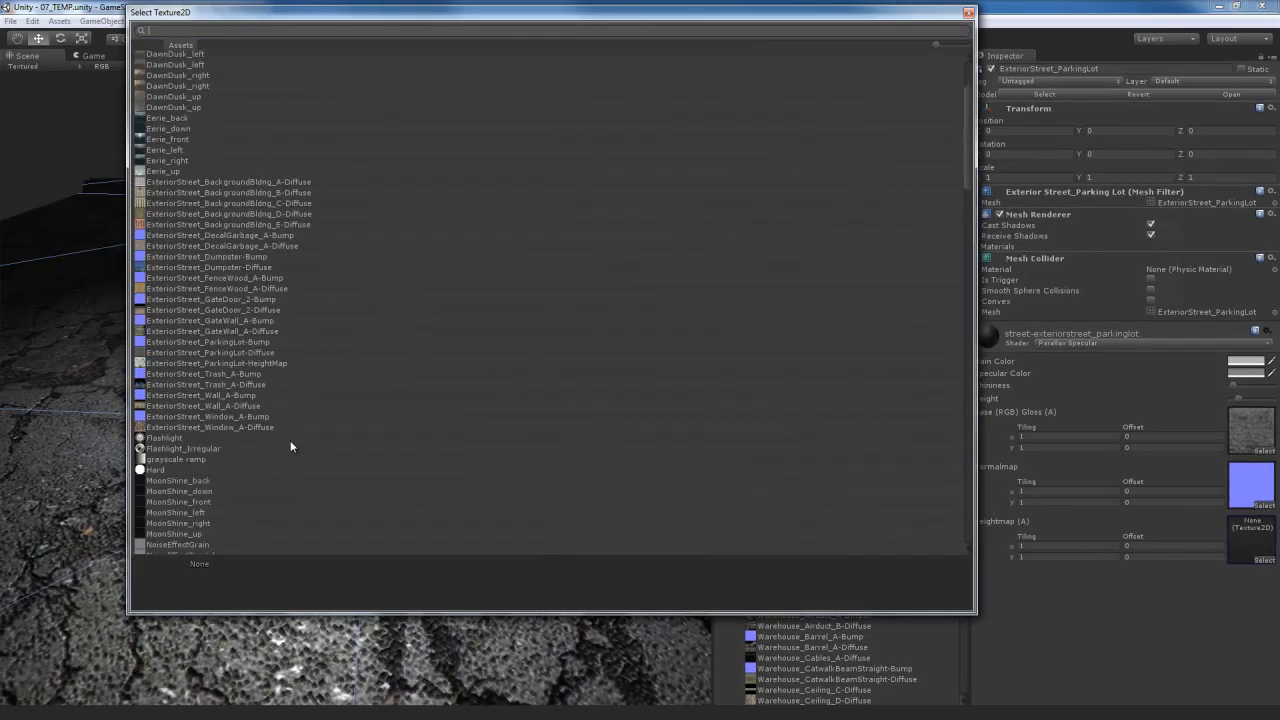
{"action": "scroll", "coordinate": [290, 440], "scroll_direction": "up", "scroll_amount": 2}
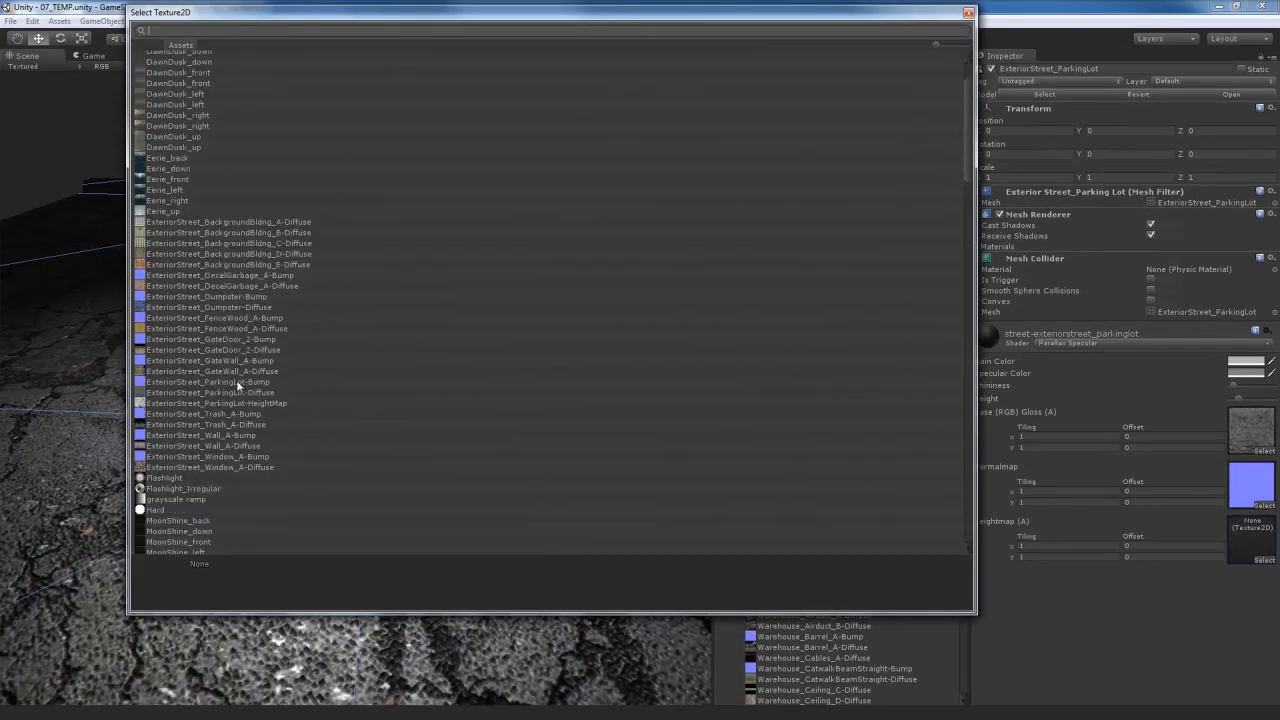
{"action": "left_click", "coordinate": [236, 381]}
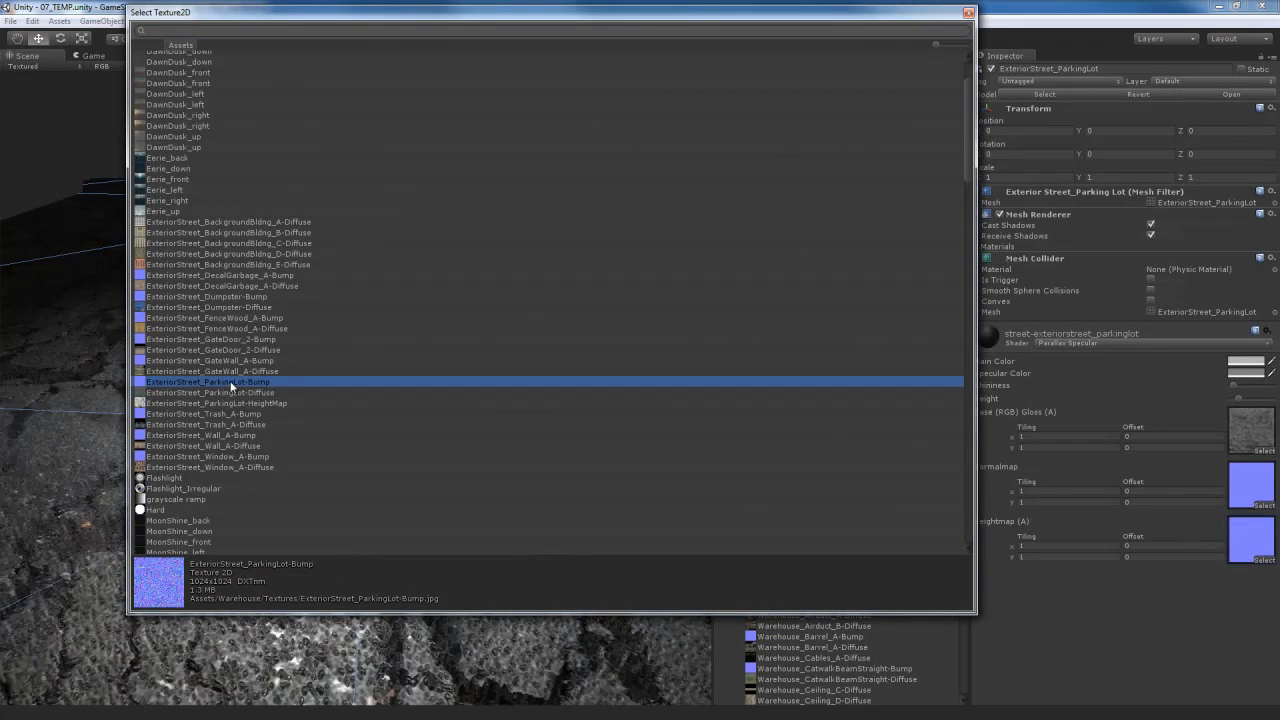
{"action": "left_click", "coordinate": [258, 392]}
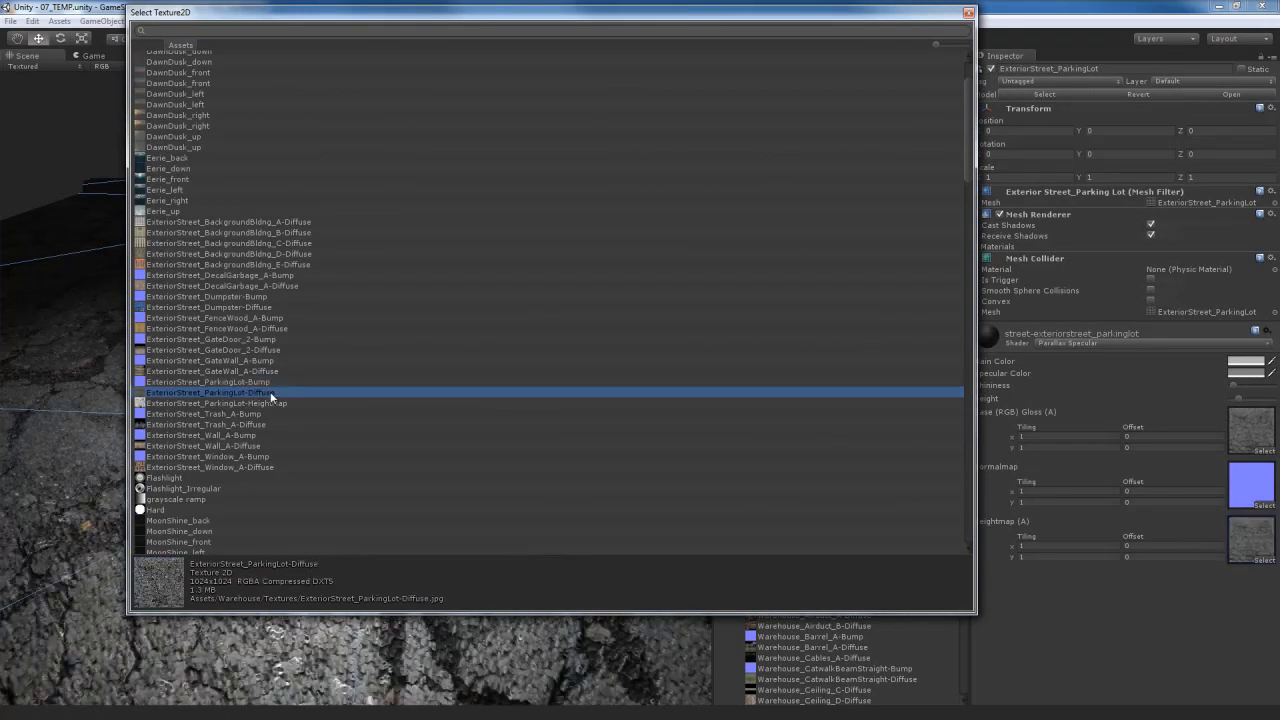
{"action": "left_click", "coordinate": [263, 403]}
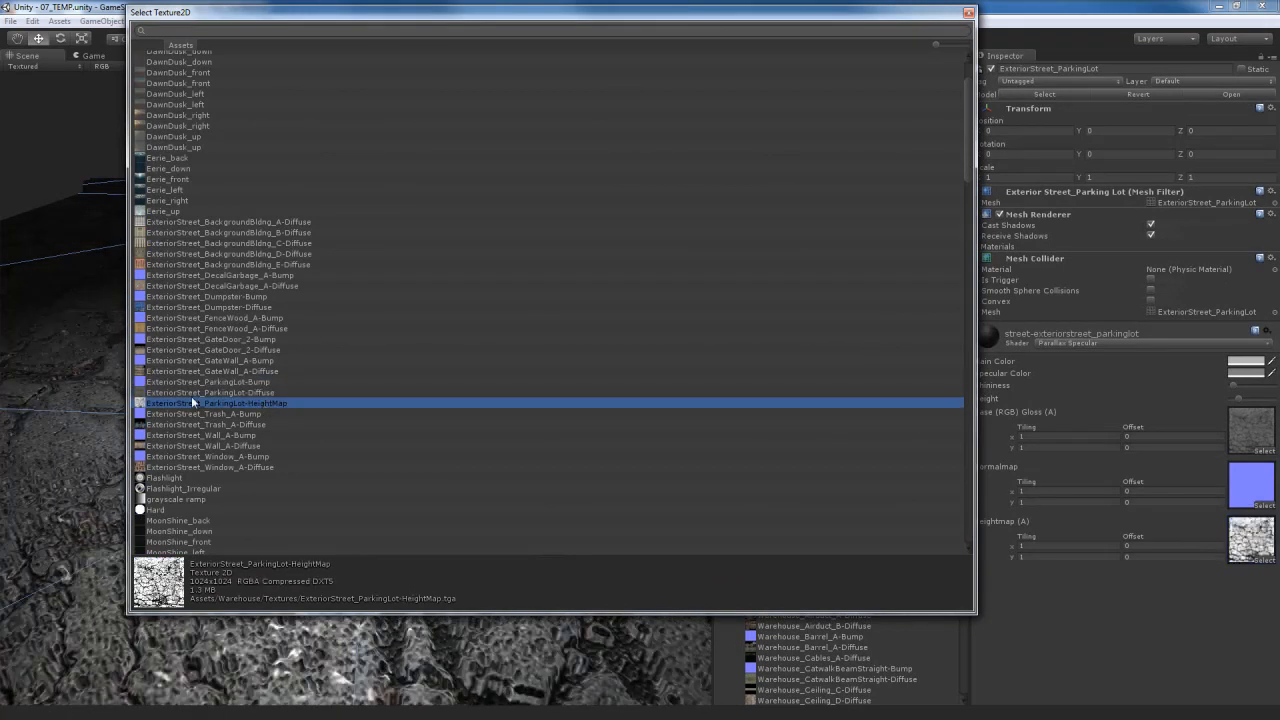
{"action": "double_click", "coordinate": [272, 403]}
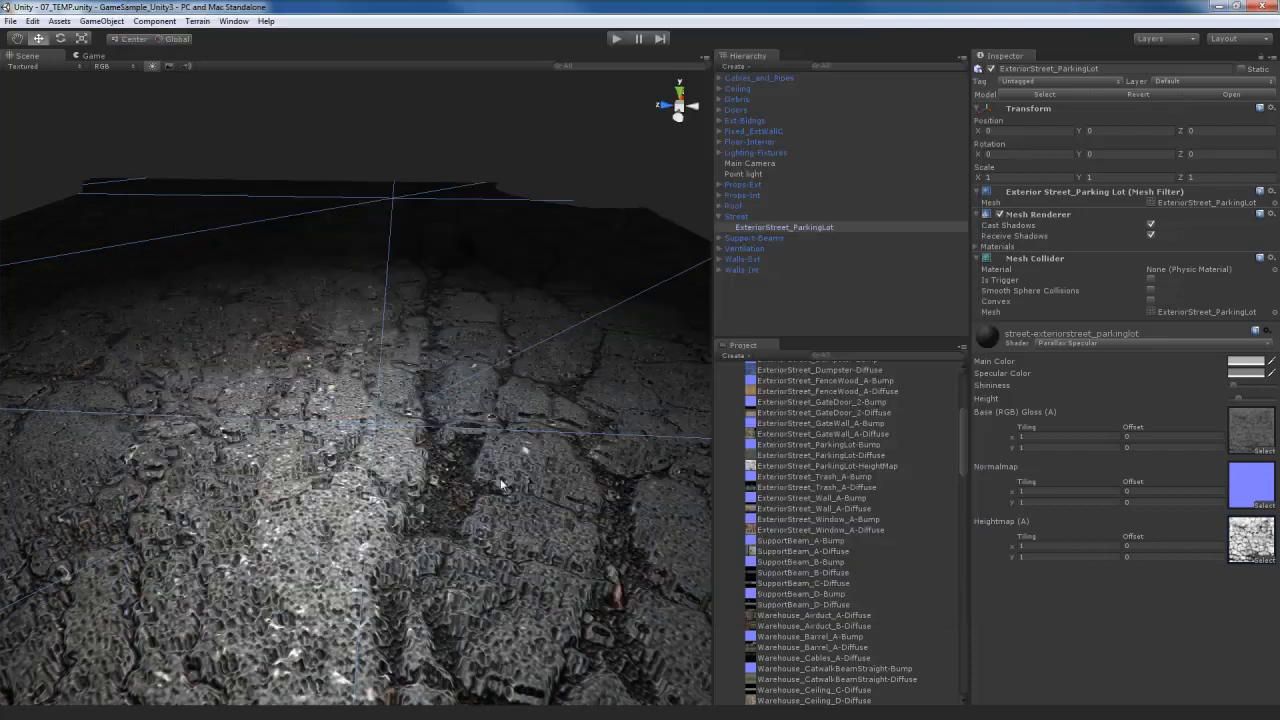
{"action": "right_click_drag", "start_coordinate": [573, 491], "coordinate": [495, 462]}
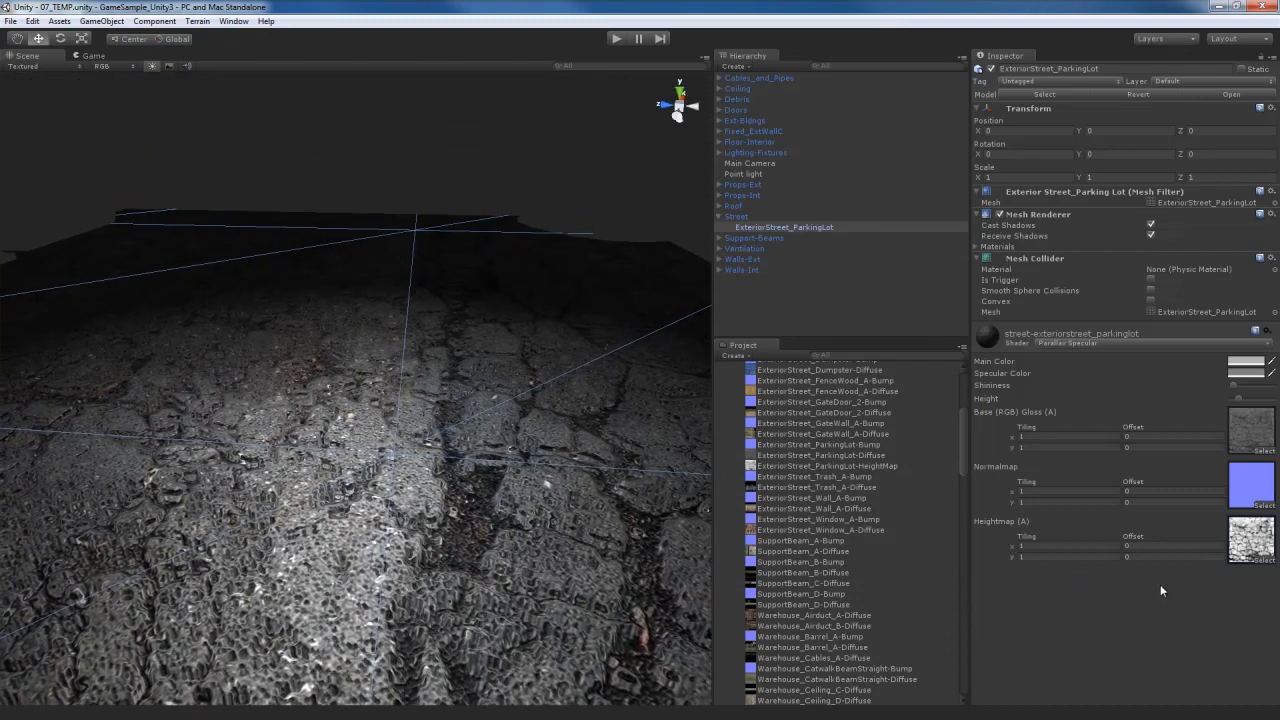
Step: Inspect the parking lot height map texture in colour and alpha preview, and reselect the parking lot mesh
{"action": "left_click", "coordinate": [1250, 538]}
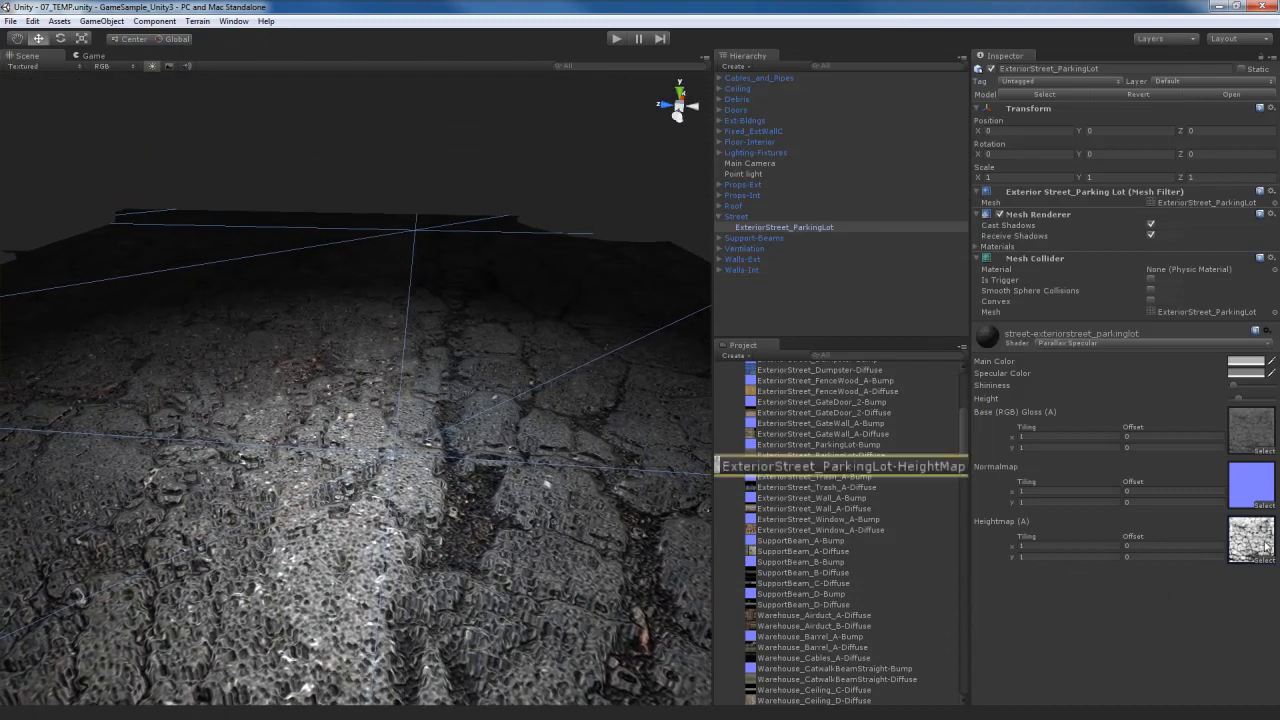
{"action": "left_click", "coordinate": [836, 464]}
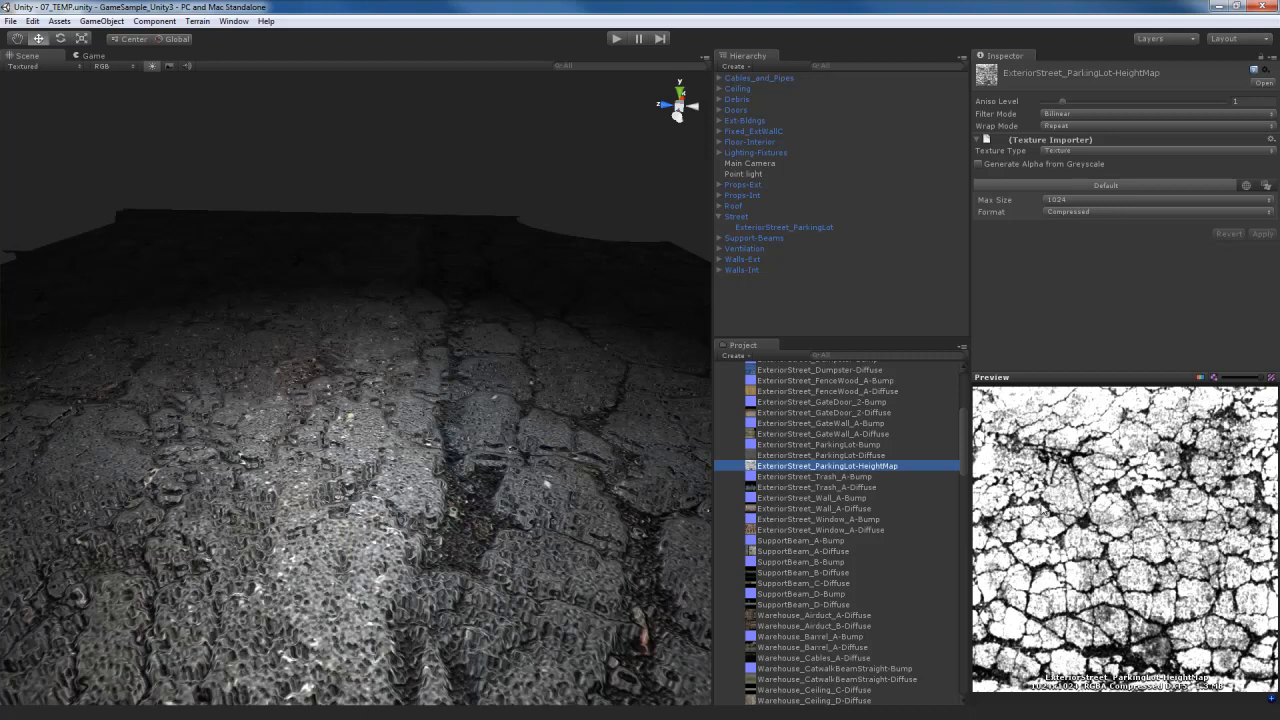
{"action": "left_click", "coordinate": [1201, 379]}
{"action": "left_click", "coordinate": [1201, 379]}
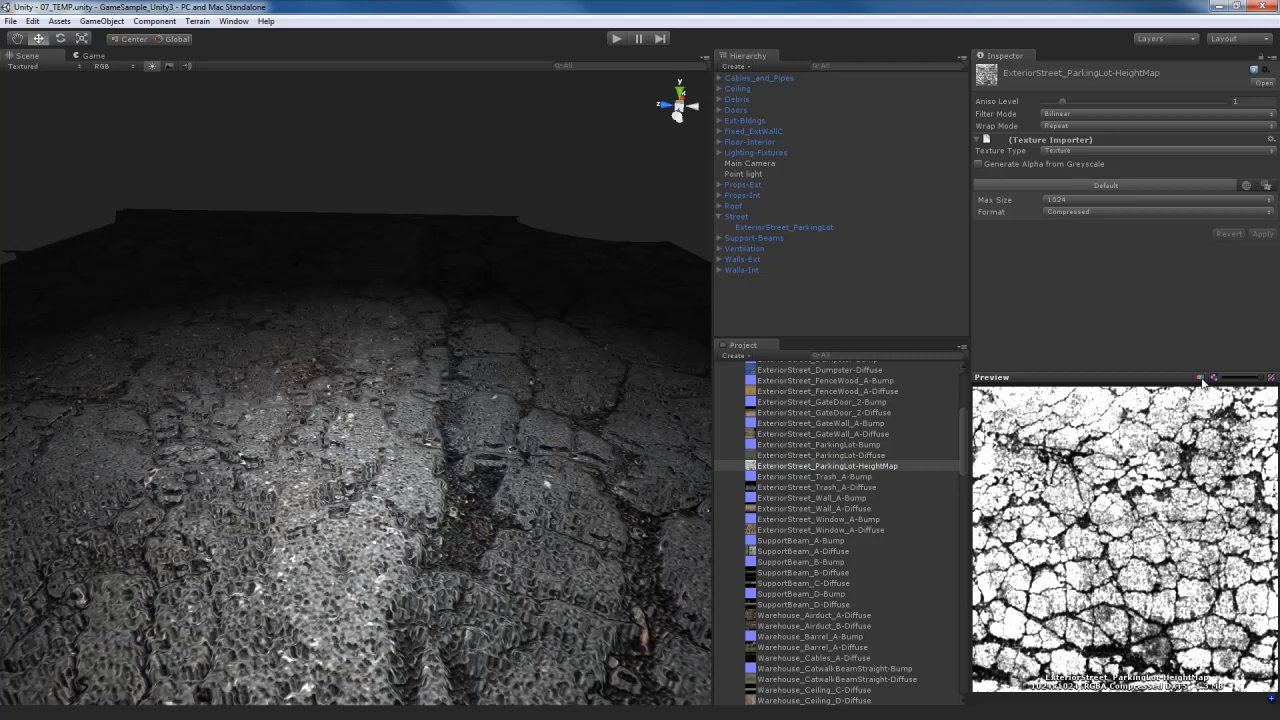
{"action": "left_click", "coordinate": [1201, 379]}
{"action": "left_click", "coordinate": [1201, 379]}
{"action": "left_click", "coordinate": [503, 520]}
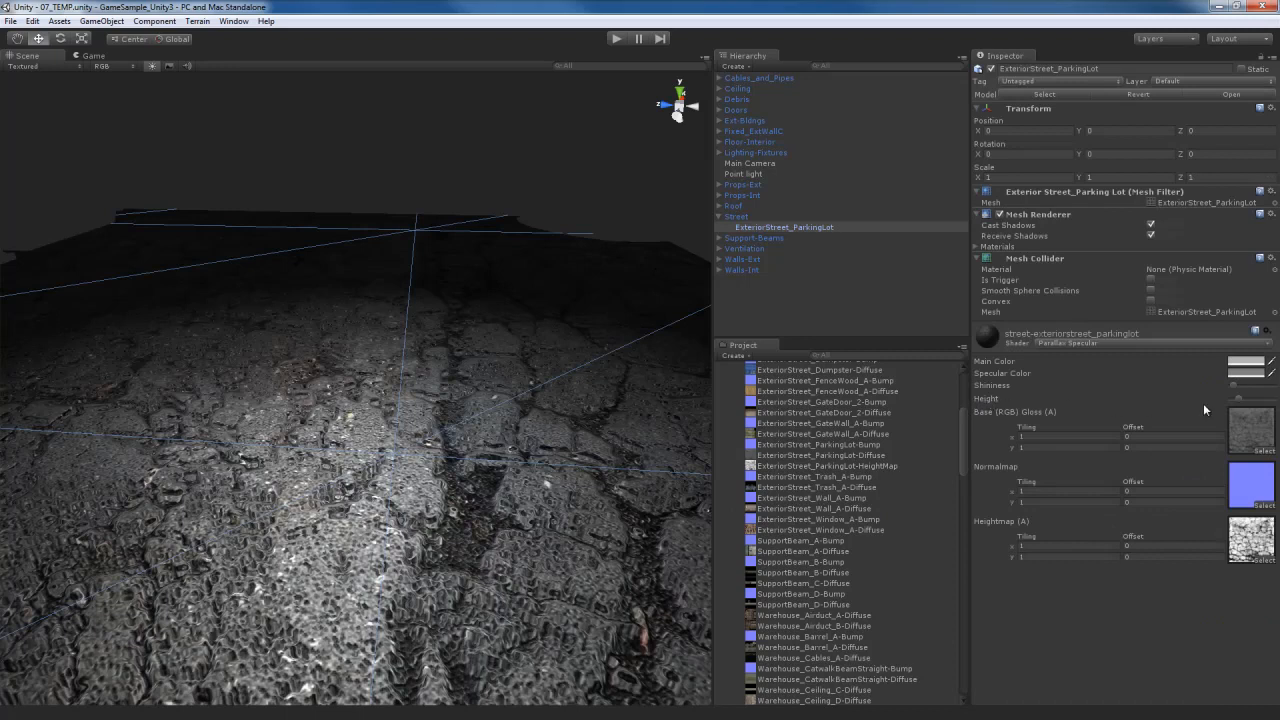
Step: Try the parking lot material's parallax Height at its maximum and check the surface distortion up close
{"action": "left_click_drag", "start_coordinate": [1239, 401], "coordinate": [1279, 403]}
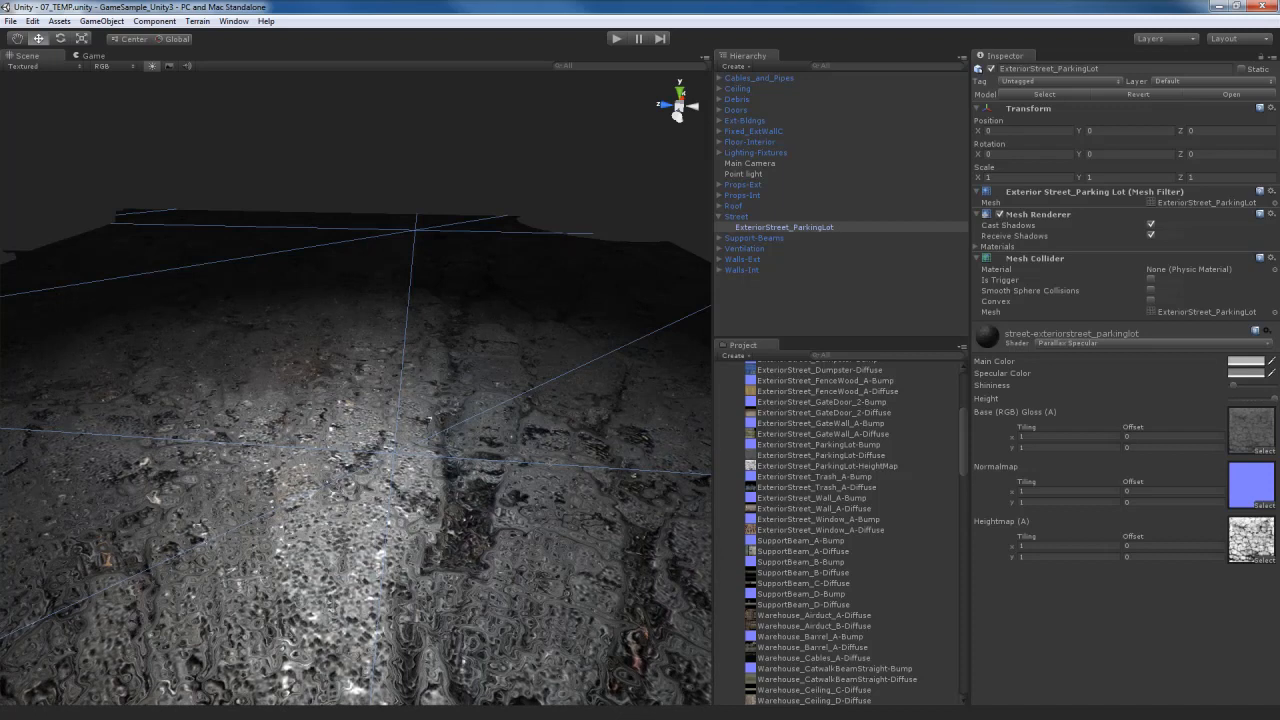
{"action": "mouse_move", "coordinate": [517, 514]}
{"action": "left_mouse_down", "text": "alt"}
{"action": "mouse_move", "coordinate": [502, 559]}
{"action": "mouse_move", "coordinate": [478, 572]}
{"action": "mouse_move", "coordinate": [472, 536]}
{"action": "mouse_move", "coordinate": [524, 516]}
{"action": "left_mouse_up", "text": "alt"}
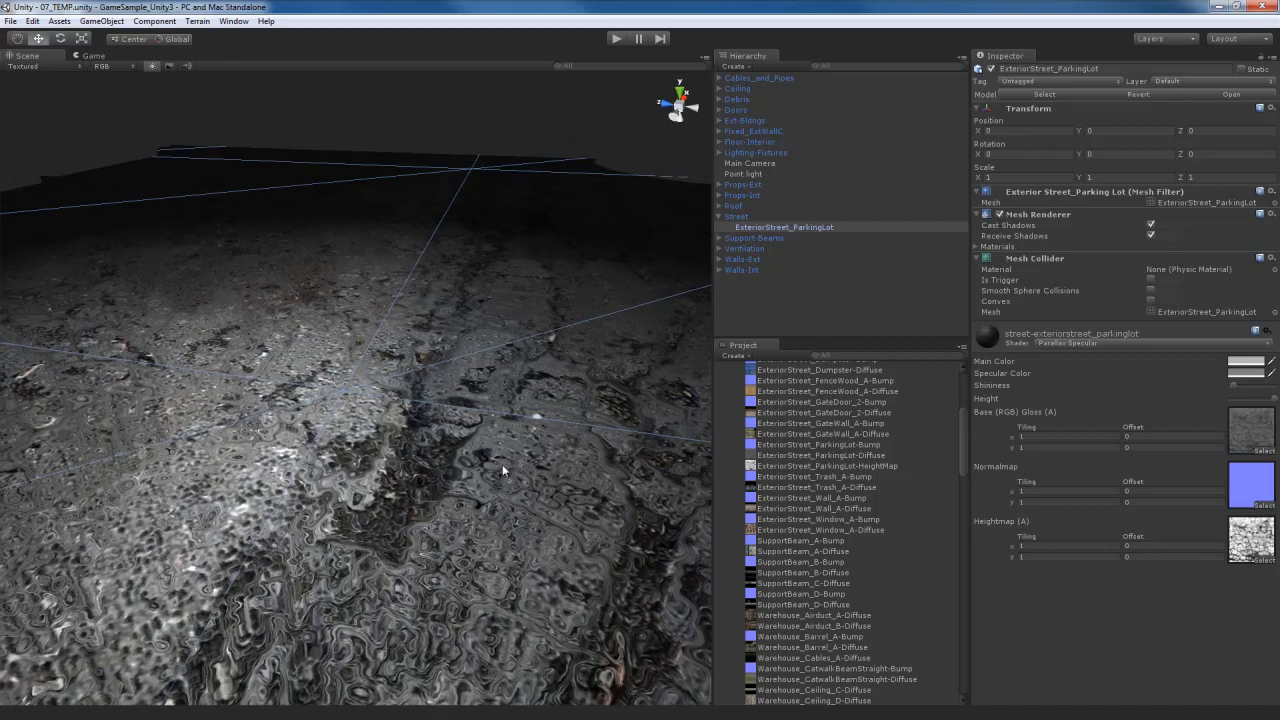
{"action": "left_click_drag", "start_coordinate": [544, 525], "coordinate": [550, 479], "text": "alt"}
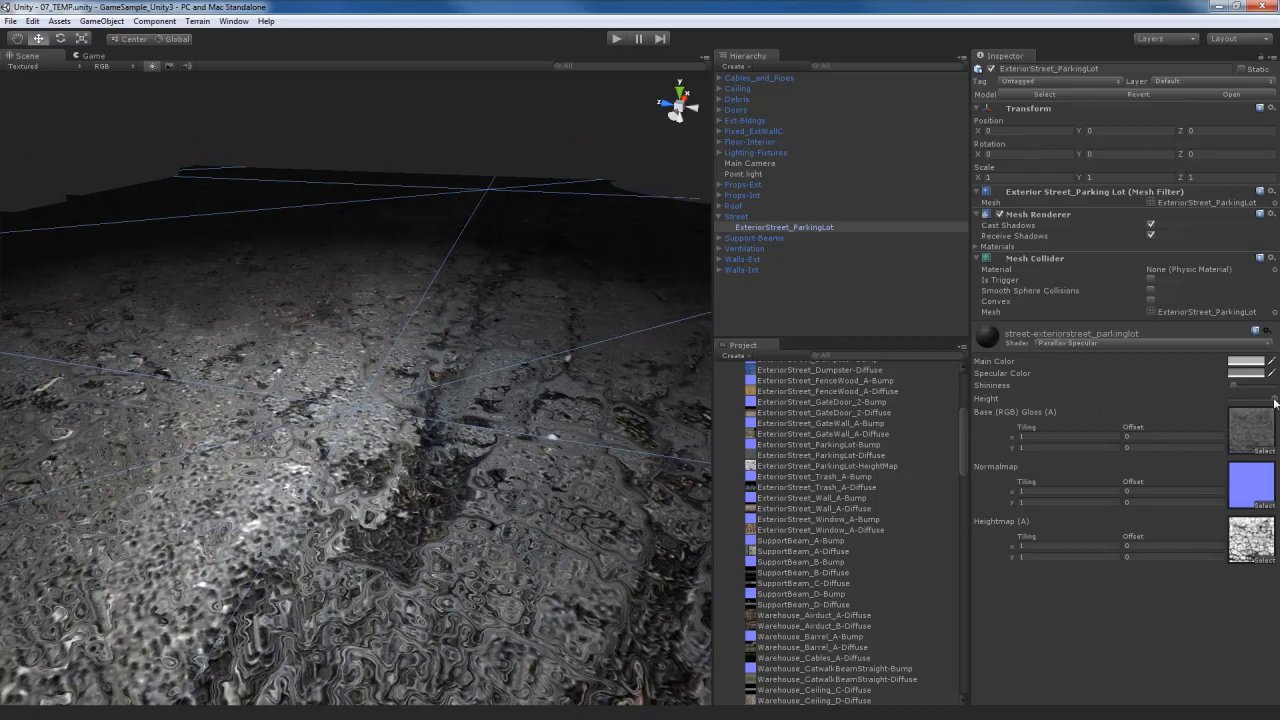
{"action": "mouse_move", "coordinate": [572, 480]}
{"action": "left_mouse_down", "text": "alt"}
{"action": "mouse_move", "coordinate": [644, 480]}
{"action": "mouse_move", "coordinate": [559, 466]}
{"action": "mouse_move", "coordinate": [552, 524]}
{"action": "mouse_move", "coordinate": [570, 470]}
{"action": "left_mouse_up", "text": "alt"}
Step: Lower the parking lot material's parallax Height to nearly its minimum
{"action": "left_click_drag", "start_coordinate": [1258, 398], "coordinate": [1224, 398]}
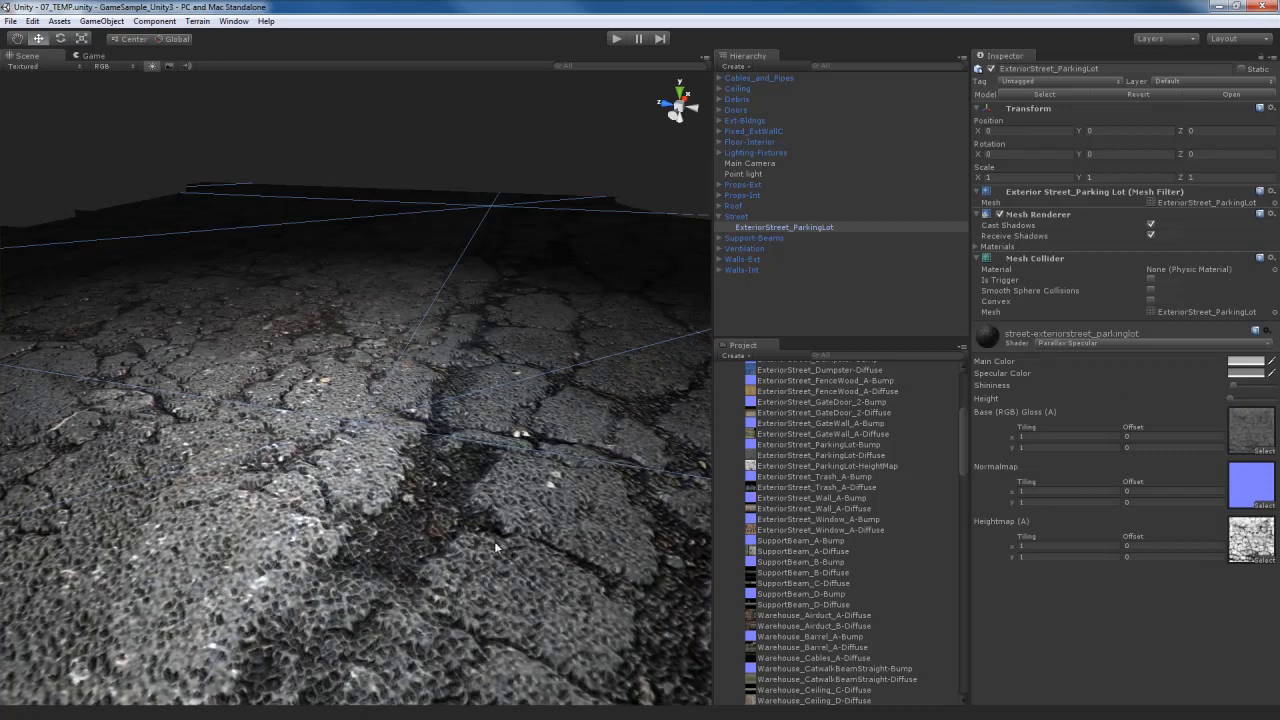
{"action": "left_click_drag", "start_coordinate": [494, 541], "coordinate": [523, 516], "text": "alt"}
{"action": "right_click_drag", "start_coordinate": [523, 516], "coordinate": [395, 478]}
Step: Duplicate the point light above the parking lot and move the copy along X to about -36.8
{"action": "left_click", "coordinate": [351, 420]}
{"action": "right_click_drag", "start_coordinate": [496, 471], "coordinate": [455, 466]}
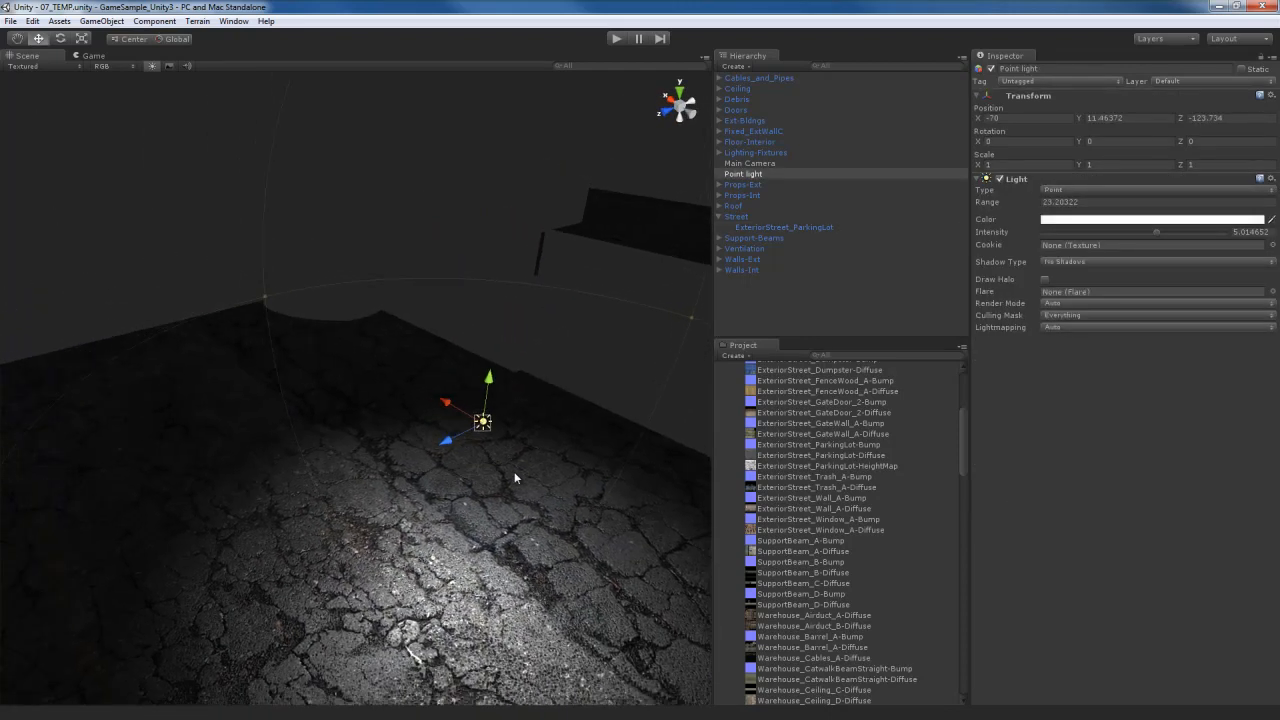
{"action": "left_click", "coordinate": [33, 21]}
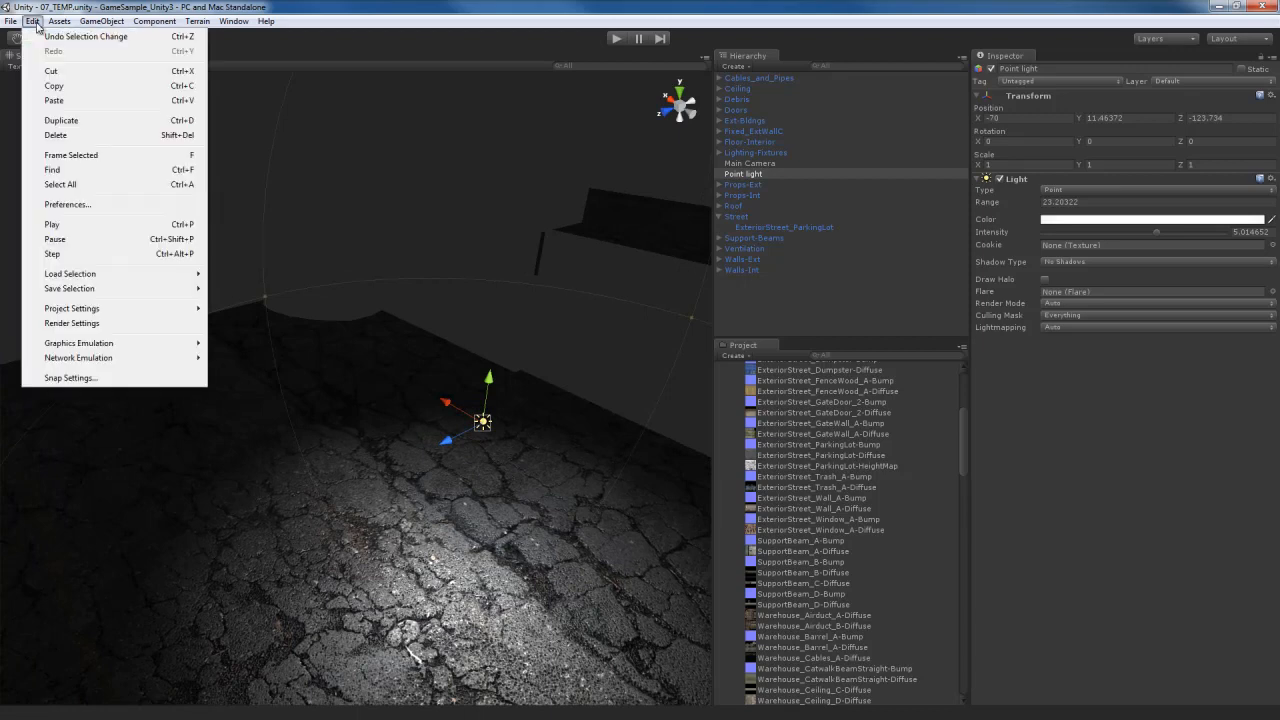
{"action": "left_click", "coordinate": [191, 124]}
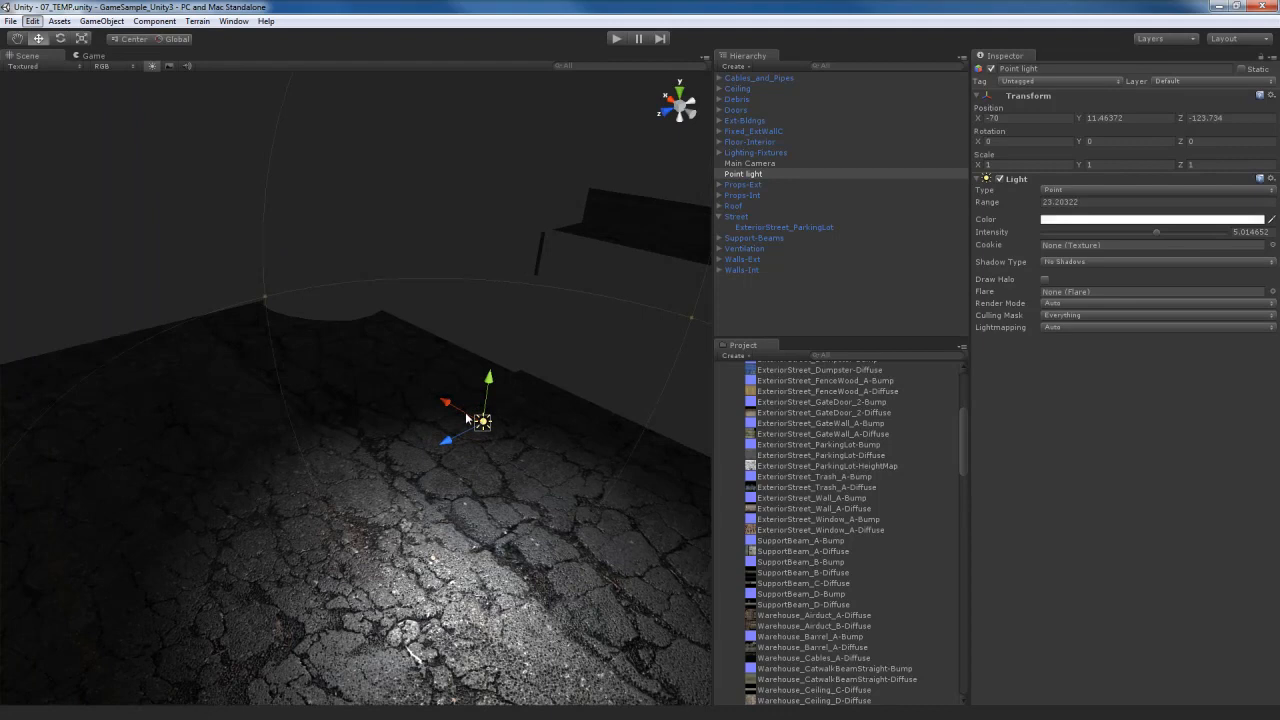
{"action": "right_click_drag", "start_coordinate": [534, 399], "coordinate": [532, 402]}
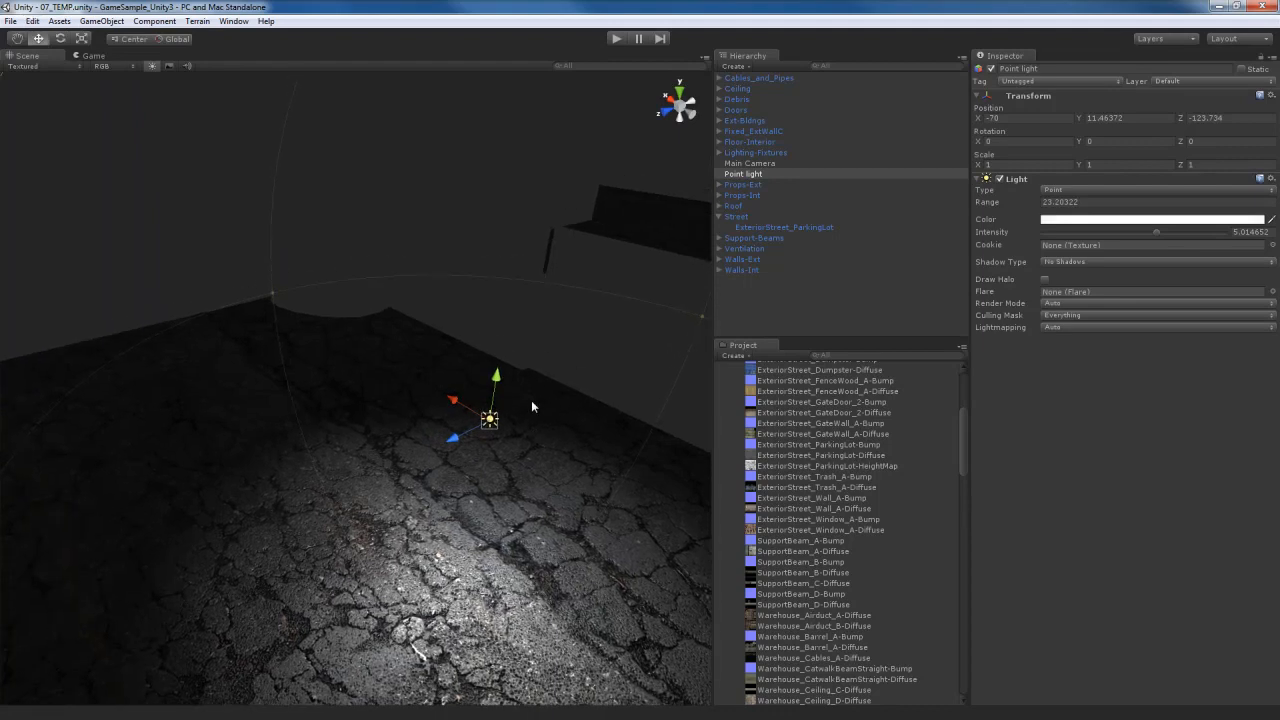
{"action": "key", "text": "ctrl+d"}
{"action": "left_click_drag", "start_coordinate": [455, 403], "coordinate": [71, 217]}
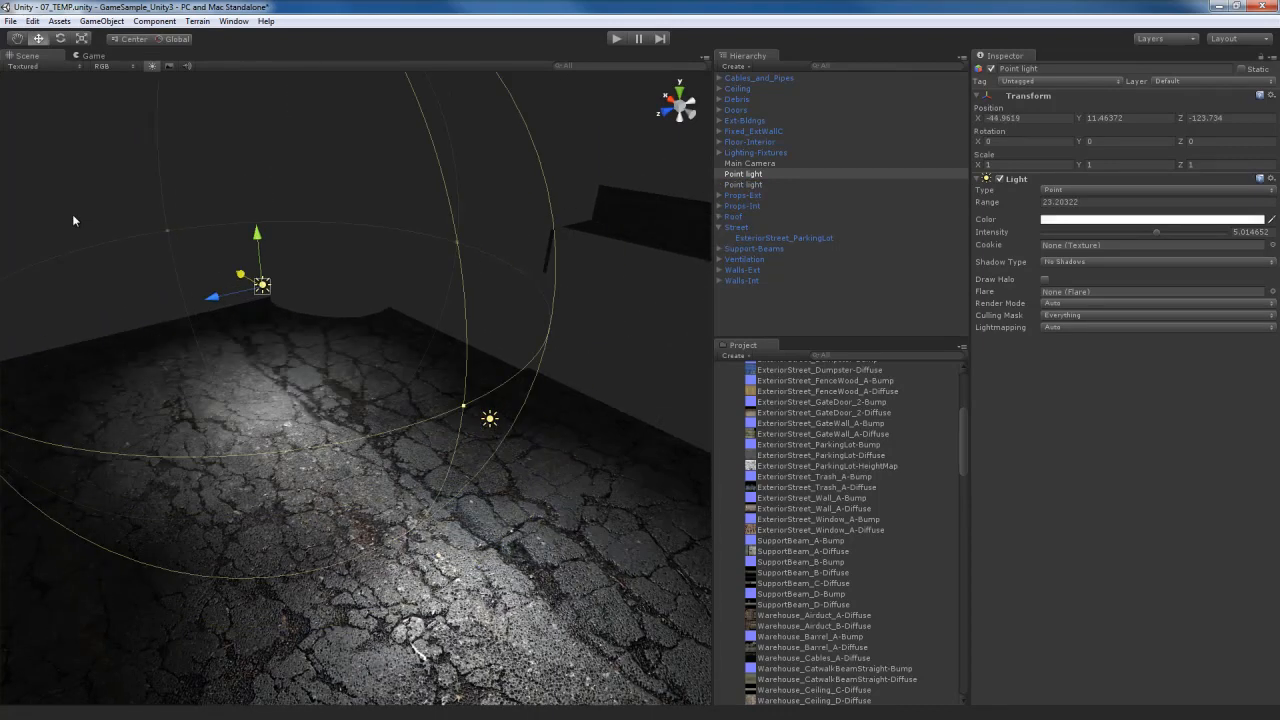
{"action": "left_click_drag", "start_coordinate": [241, 276], "coordinate": [206, 254]}
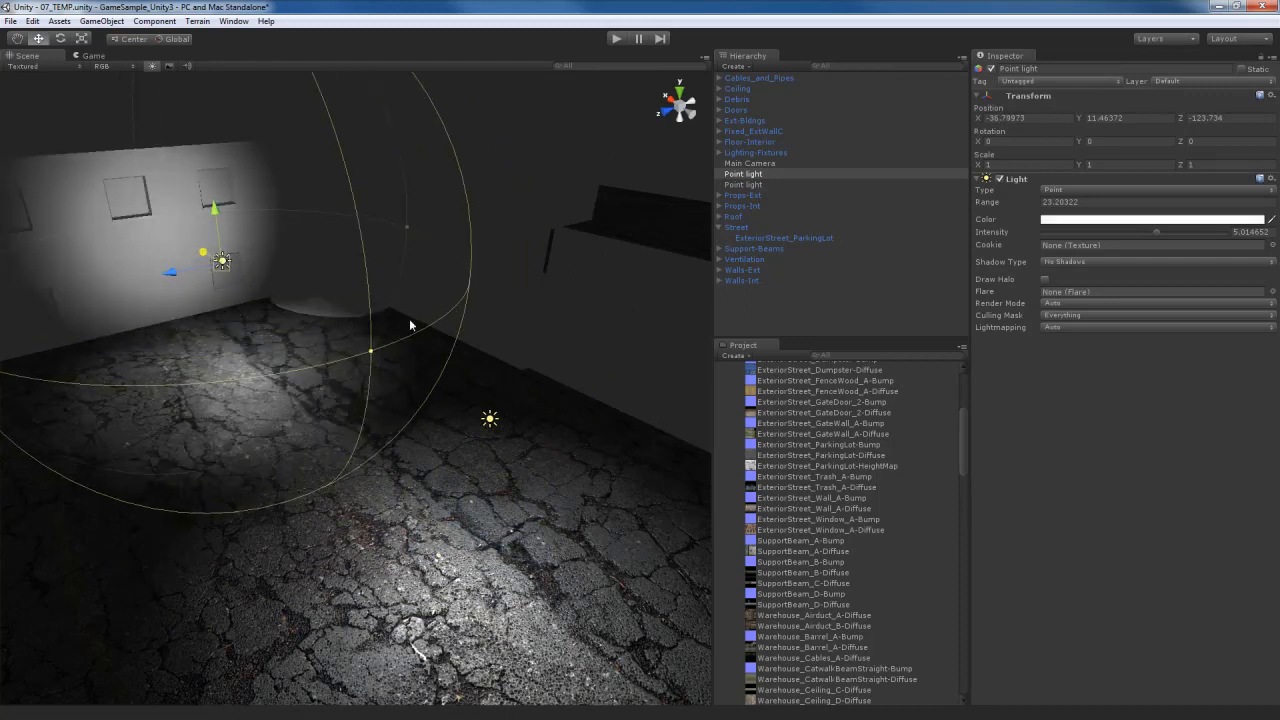
Step: Make three more point light copies and spread them around the parking lot, the last at about X -97.4, Z -101.4
{"action": "right_click_drag", "start_coordinate": [384, 325], "coordinate": [334, 326]}
{"action": "key", "text": "d"}
{"action": "left_click_drag", "start_coordinate": [378, 252], "coordinate": [176, 269]}
{"action": "key", "text": "ctrl+d"}
{"action": "right_click_drag", "start_coordinate": [650, 315], "coordinate": [267, 383]}
{"action": "key", "text": "ctrl+d"}
{"action": "left_click_drag", "start_coordinate": [675, 258], "coordinate": [401, 317]}
{"action": "right_click_drag", "start_coordinate": [484, 360], "coordinate": [377, 366]}
{"action": "key", "text": "ctrl+d"}
{"action": "left_click_drag", "start_coordinate": [592, 314], "coordinate": [293, 296]}
Step: Assign the ExteriorStreet_GateWall_A-Diffuse texture as the base texture of the ExteriorStreet_GateWall_A material
{"action": "right_click_drag", "start_coordinate": [500, 372], "coordinate": [550, 405]}
{"action": "right_click_drag", "start_coordinate": [100, 468], "coordinate": [423, 383]}
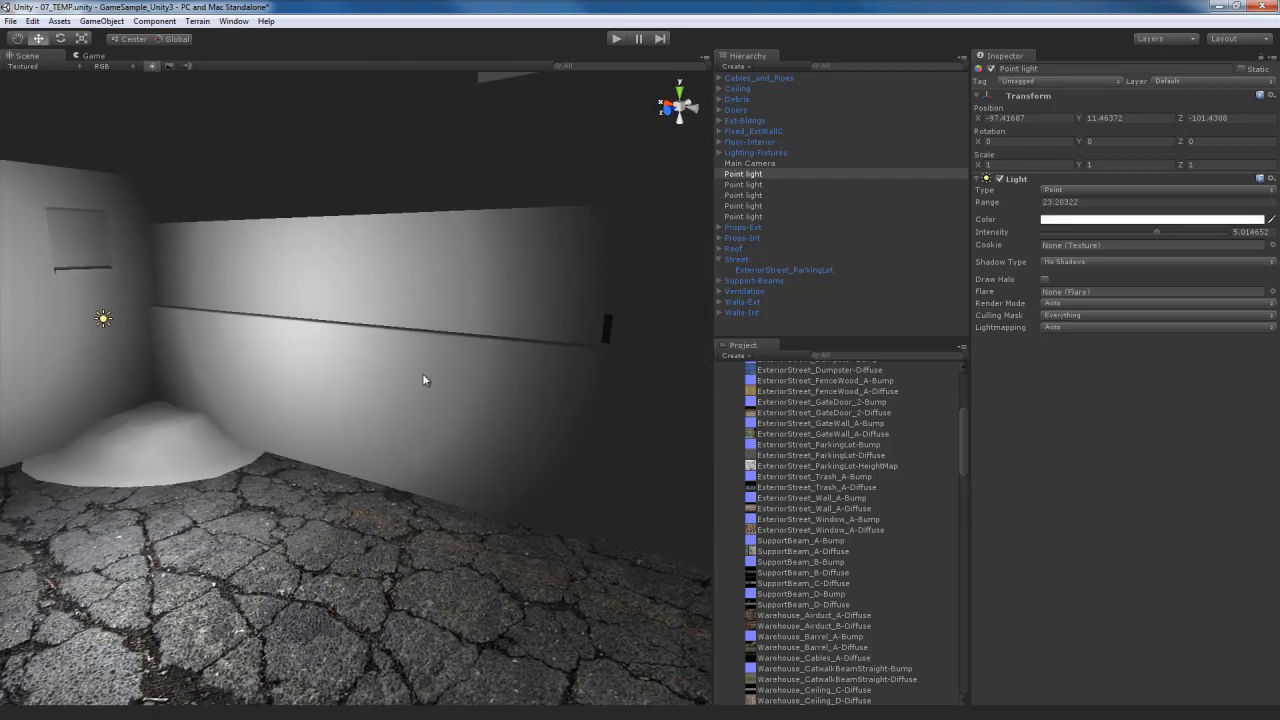
{"action": "left_click", "coordinate": [423, 380]}
{"action": "right_click_drag", "start_coordinate": [417, 442], "coordinate": [430, 432]}
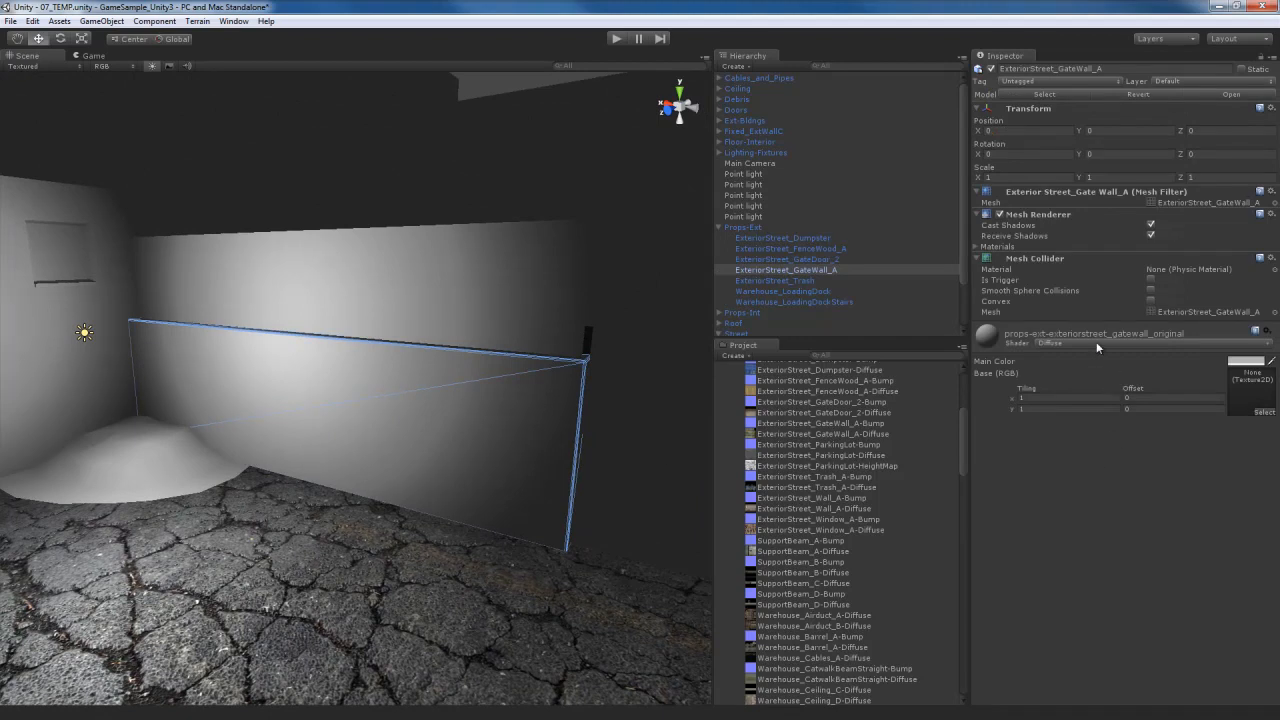
{"action": "left_click", "coordinate": [1264, 413]}
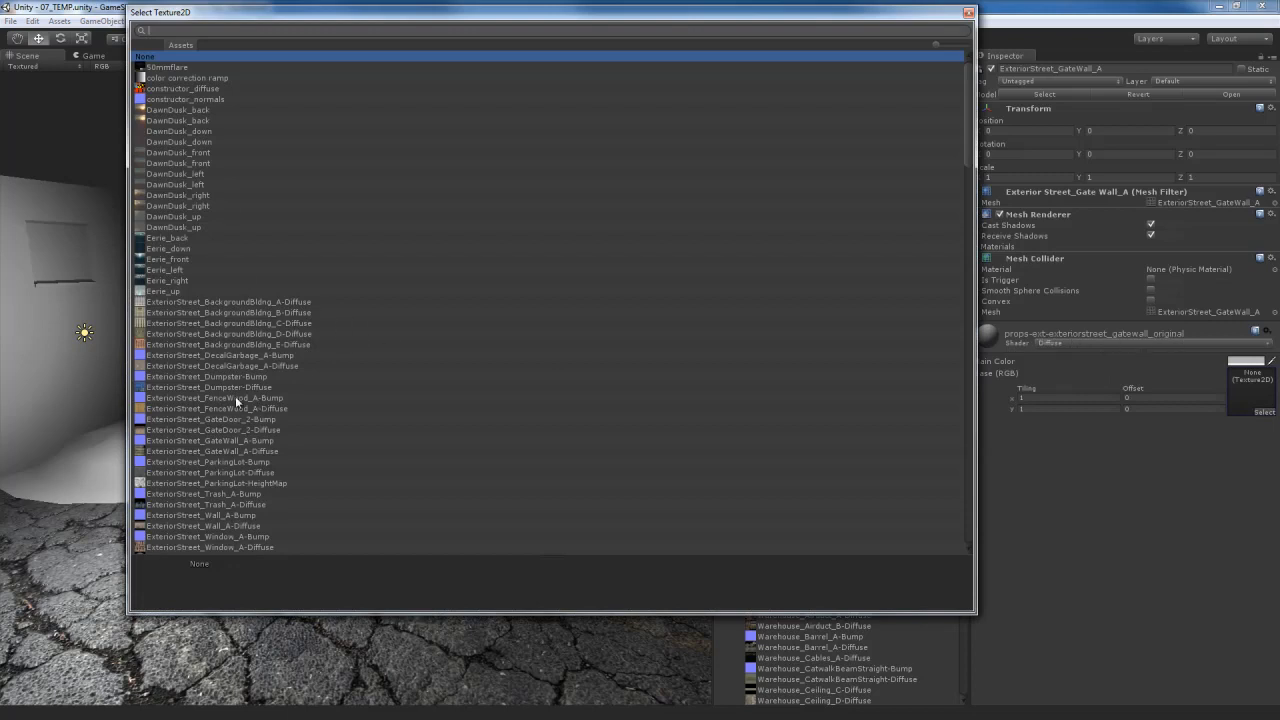
{"action": "scroll", "coordinate": [200, 320], "scroll_direction": "down", "scroll_amount": 2}
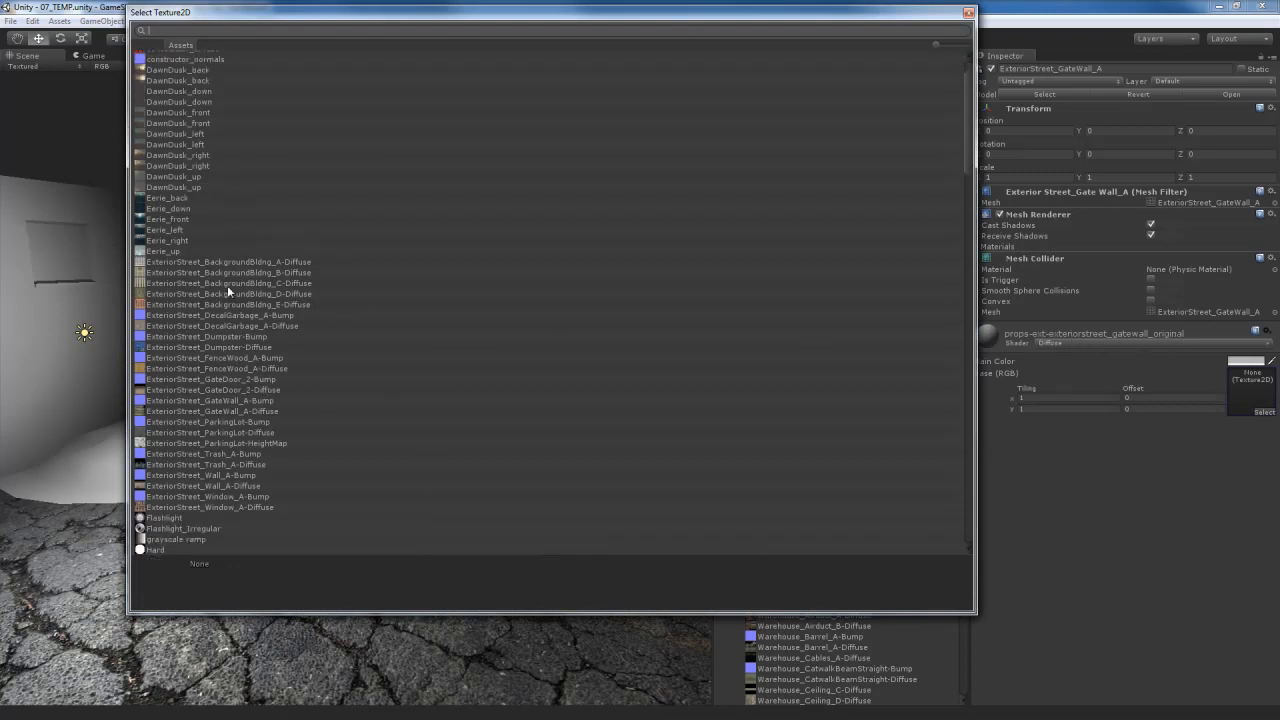
{"action": "scroll", "coordinate": [229, 372], "scroll_direction": "down", "scroll_amount": 2}
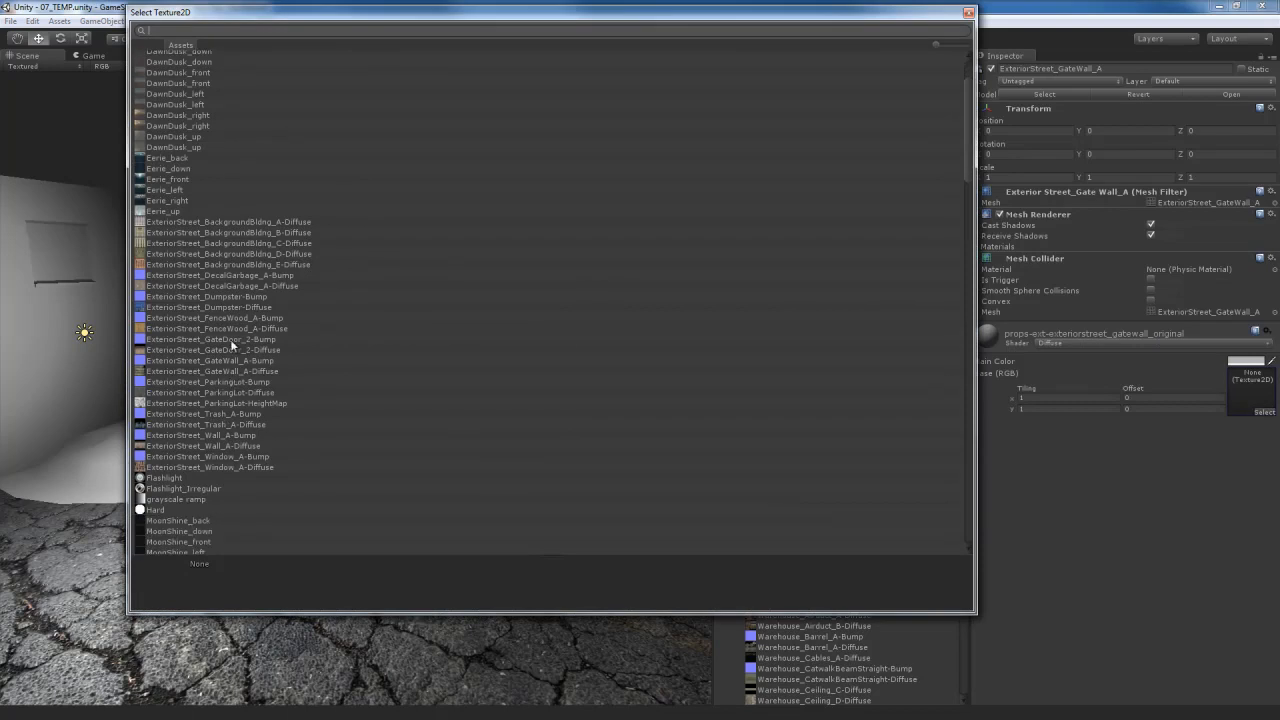
{"action": "left_click", "coordinate": [222, 371]}
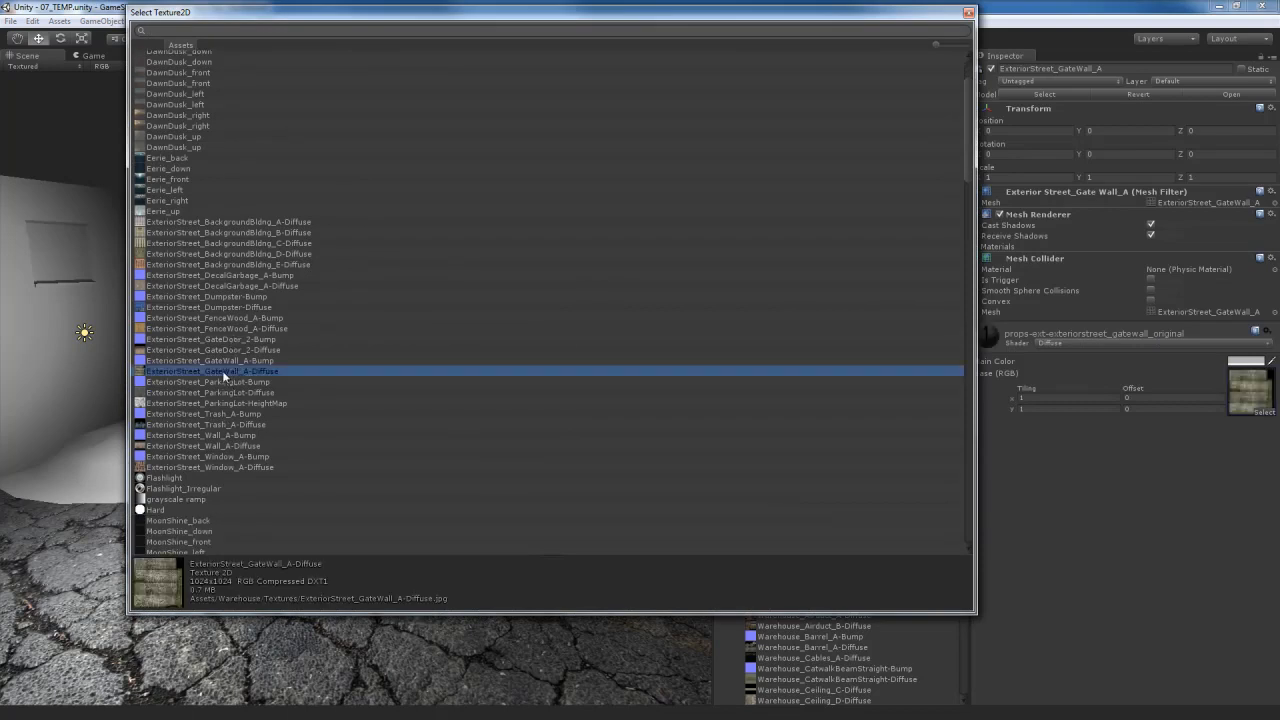
{"action": "double_click", "coordinate": [225, 371]}
Step: Change the gate wall material's shader to Bumped Specular
{"action": "right_click_drag", "start_coordinate": [424, 485], "coordinate": [598, 491]}
{"action": "key", "text": "s"}
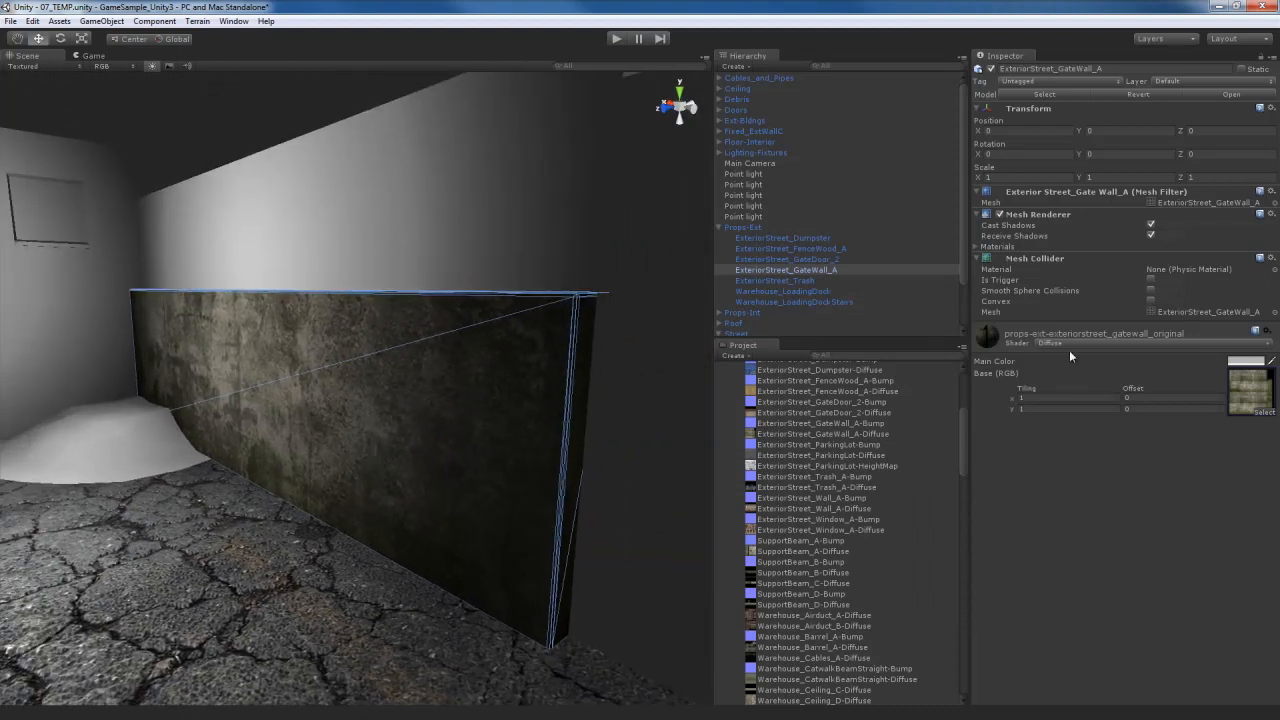
{"action": "left_click", "coordinate": [1107, 344]}
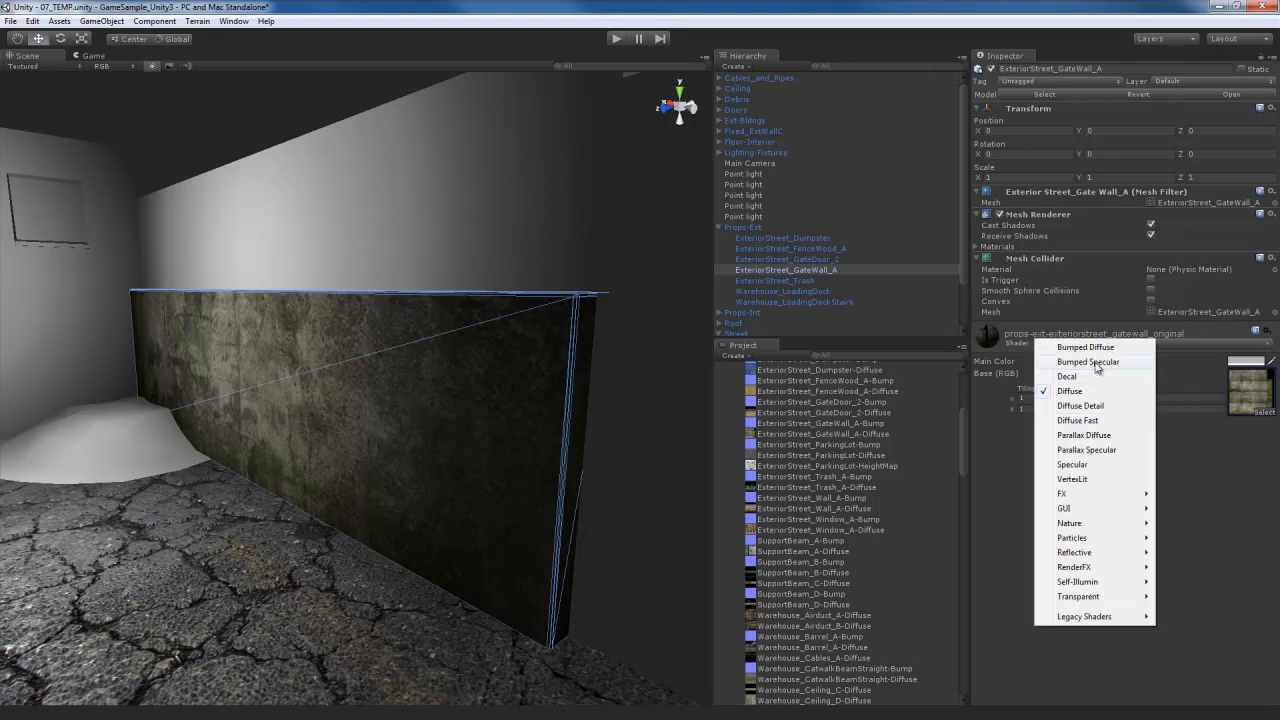
{"action": "left_click", "coordinate": [1096, 364]}
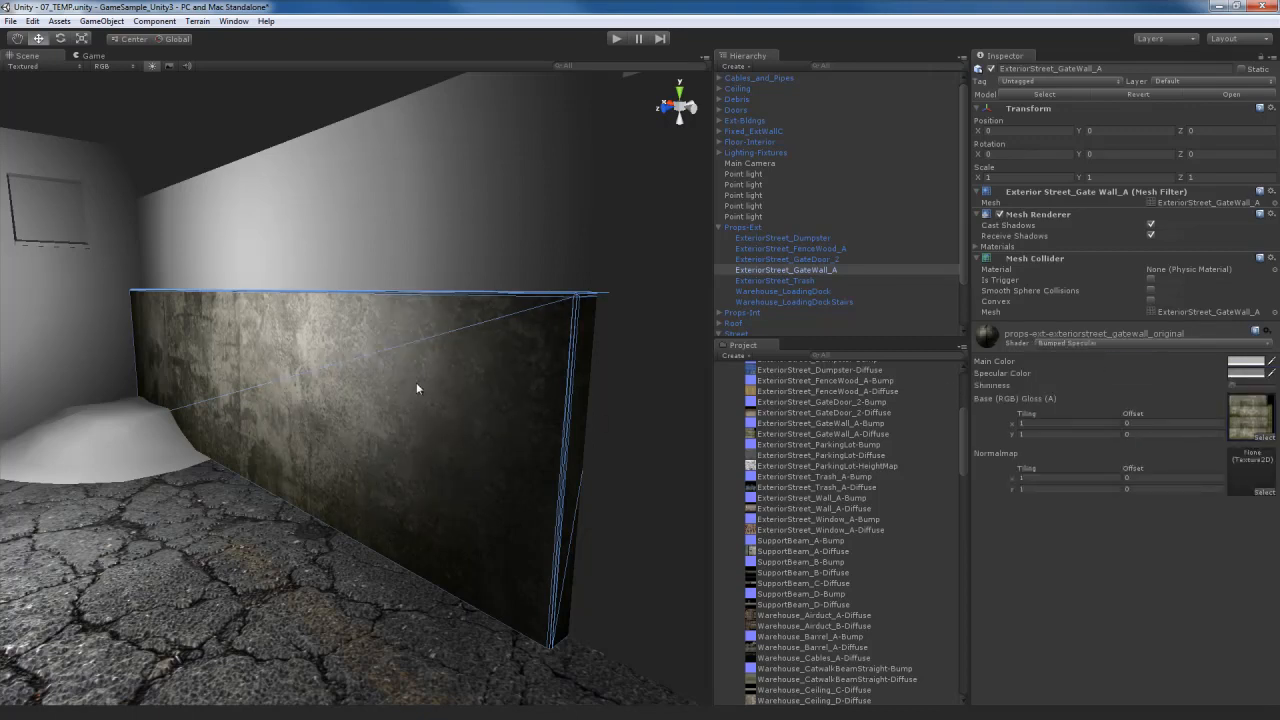
Step: Turn on Generate Alpha from Greyscale for the ExteriorStreet_GateWall_A-Diffuse texture and apply the import change
{"action": "left_click", "coordinate": [1250, 422]}
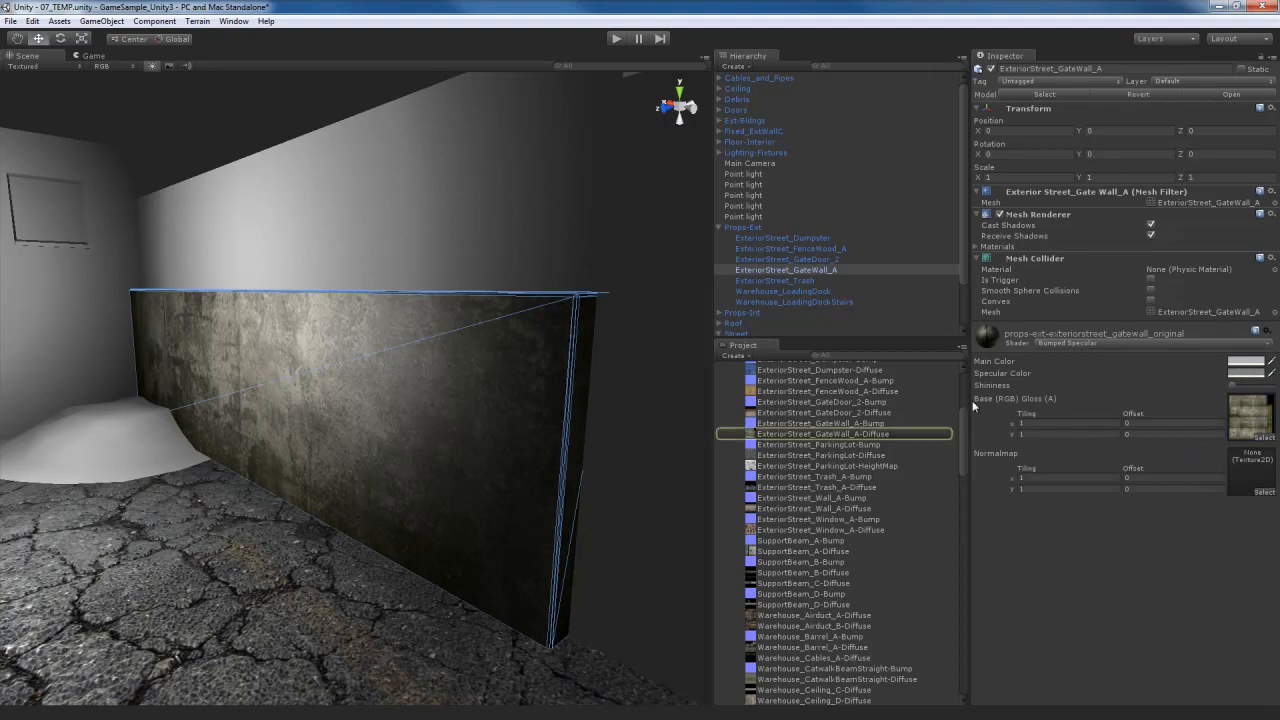
{"action": "left_click", "coordinate": [870, 434]}
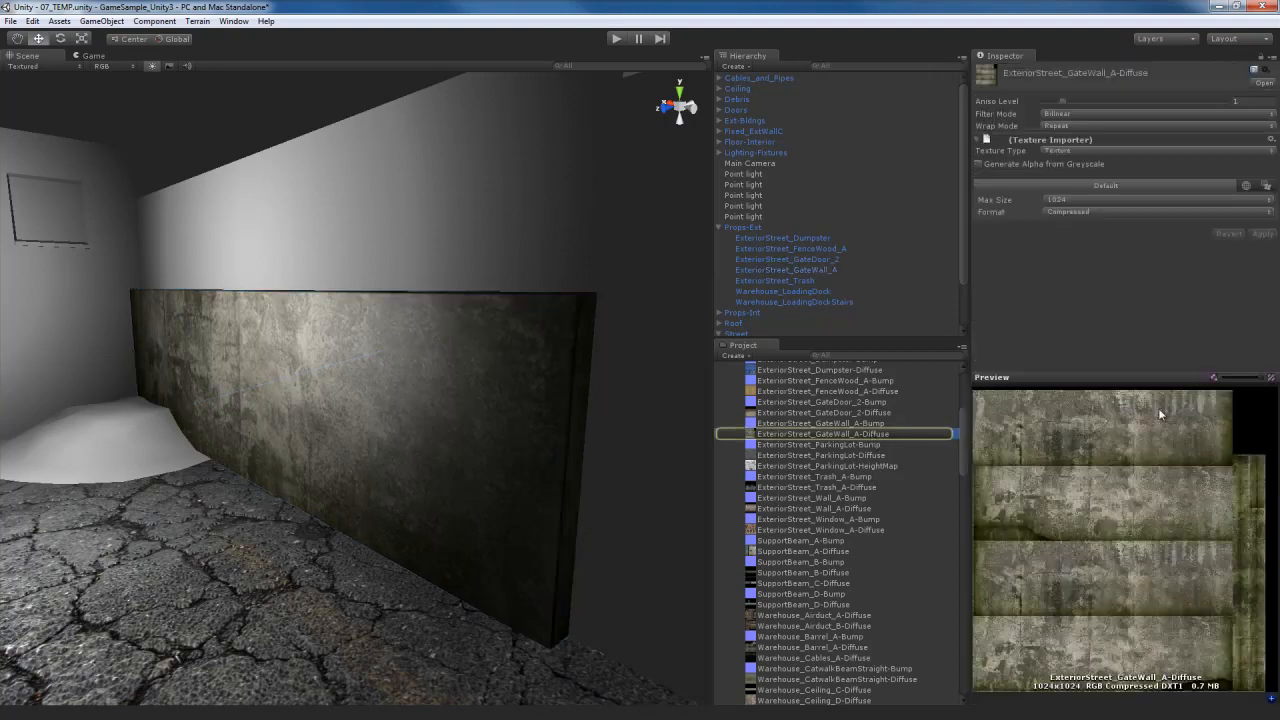
{"action": "left_click", "coordinate": [1021, 163]}
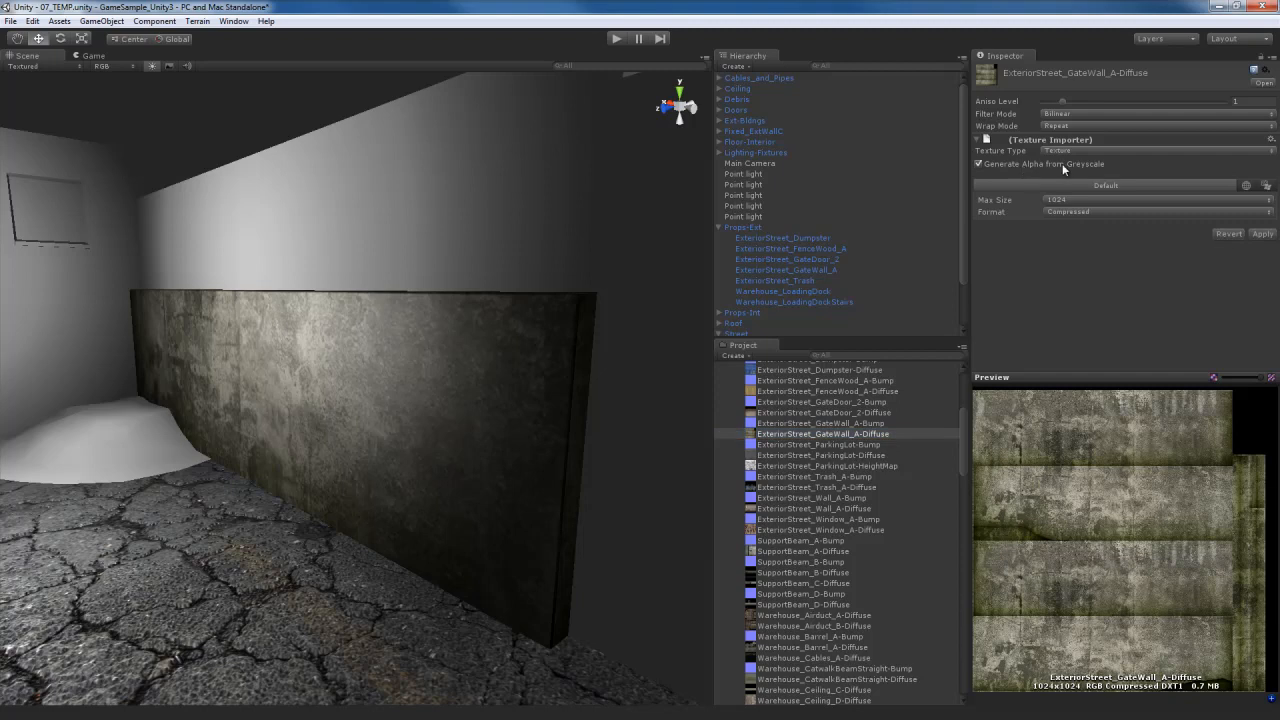
{"action": "left_click", "coordinate": [1262, 234]}
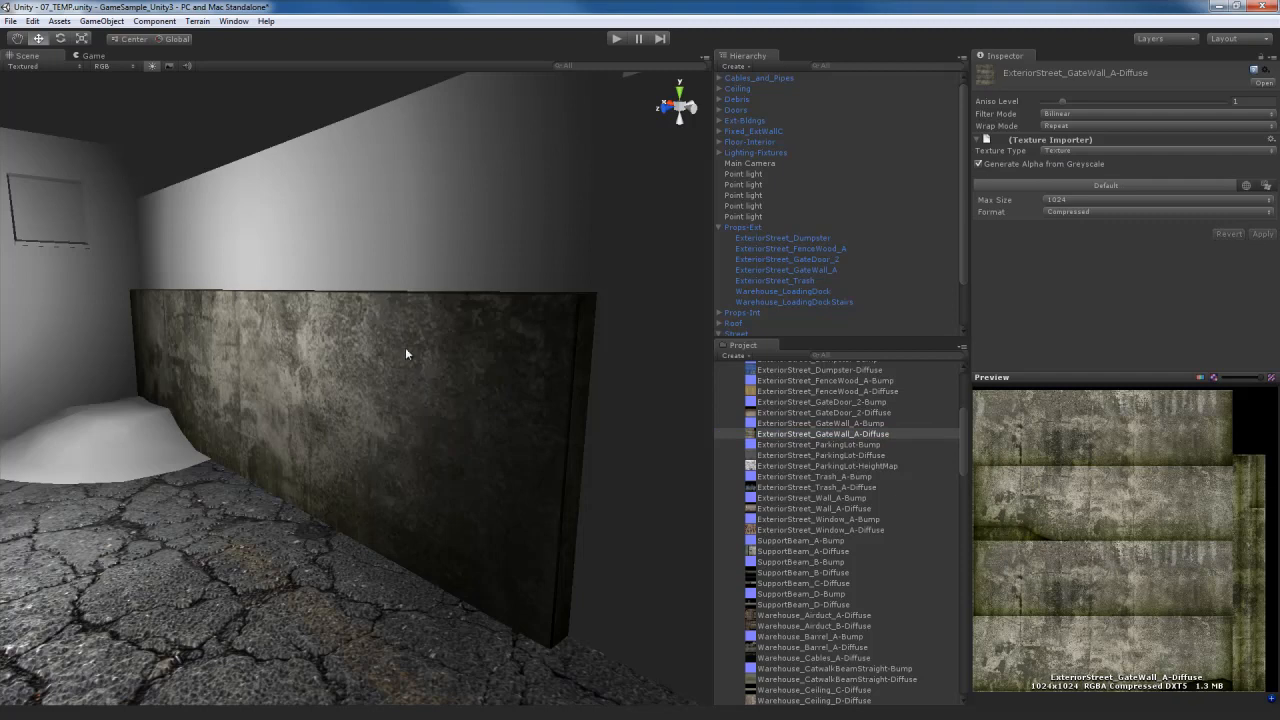
Step: Assign ExteriorStreet_GateWall_A-Bump as the gate wall material's normal map and mark the texture as a normal map
{"action": "left_click", "coordinate": [473, 400]}
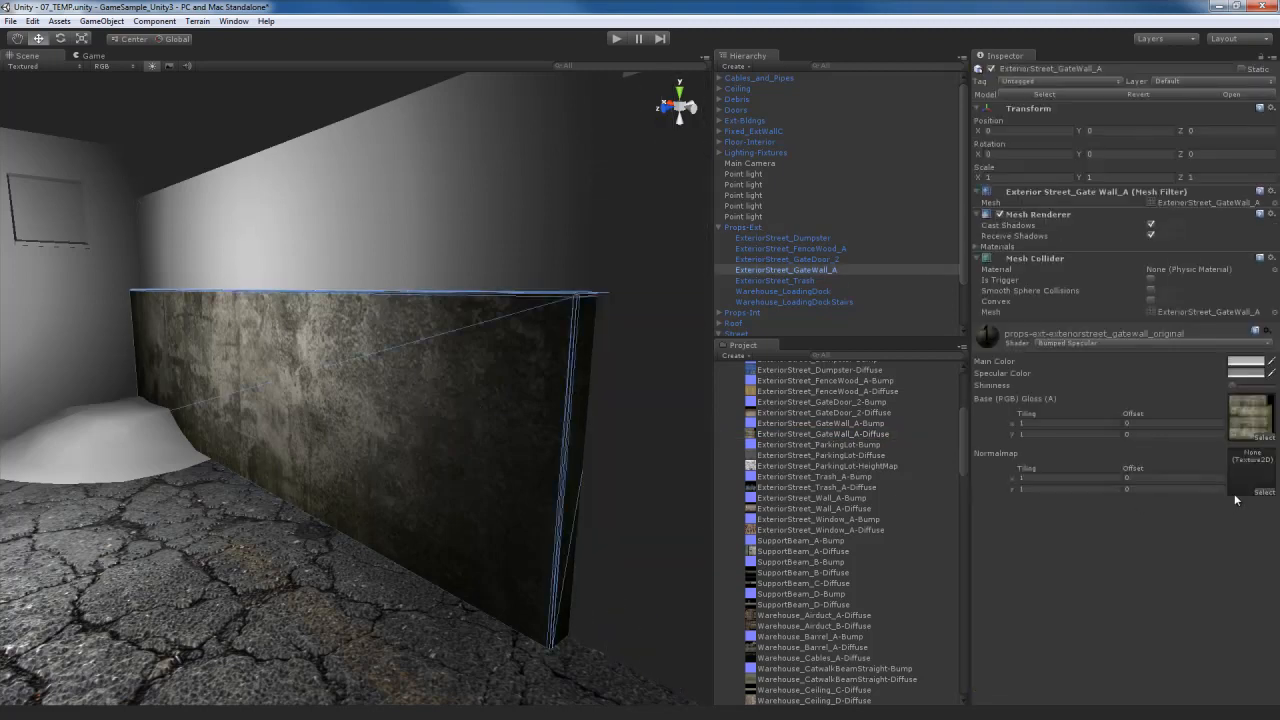
{"action": "left_click", "coordinate": [1263, 492]}
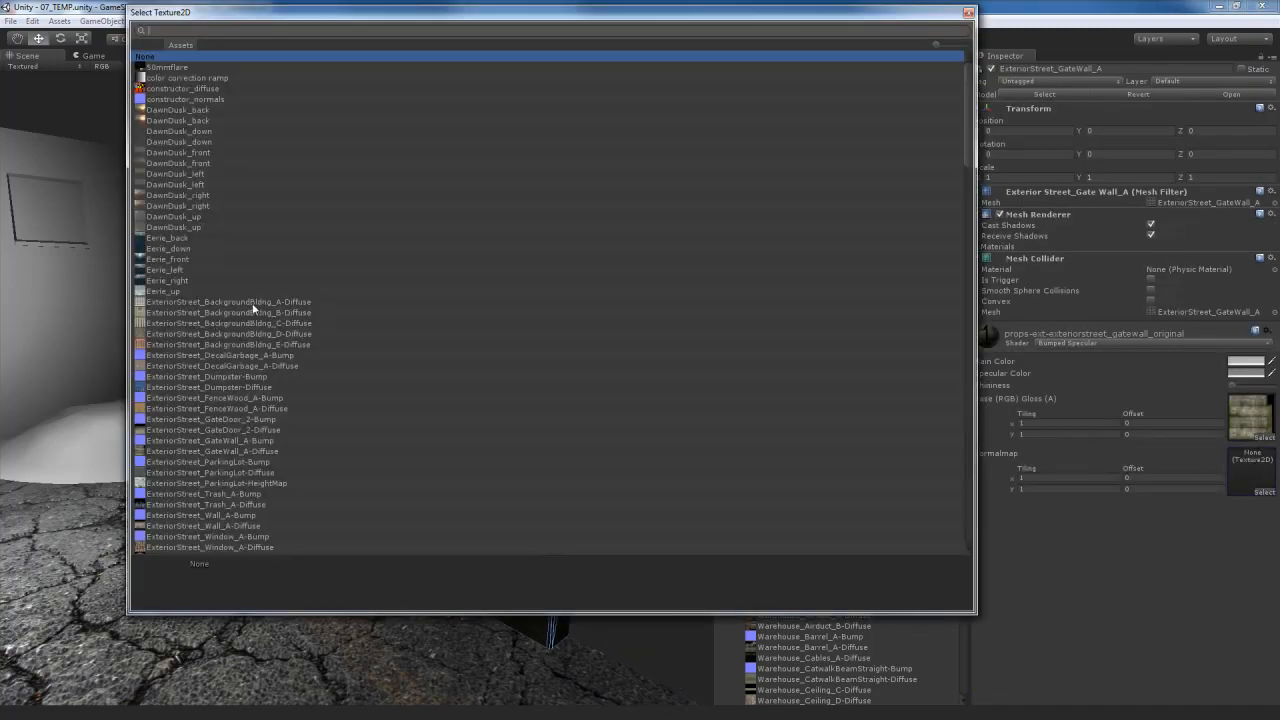
{"action": "double_click", "coordinate": [222, 440]}
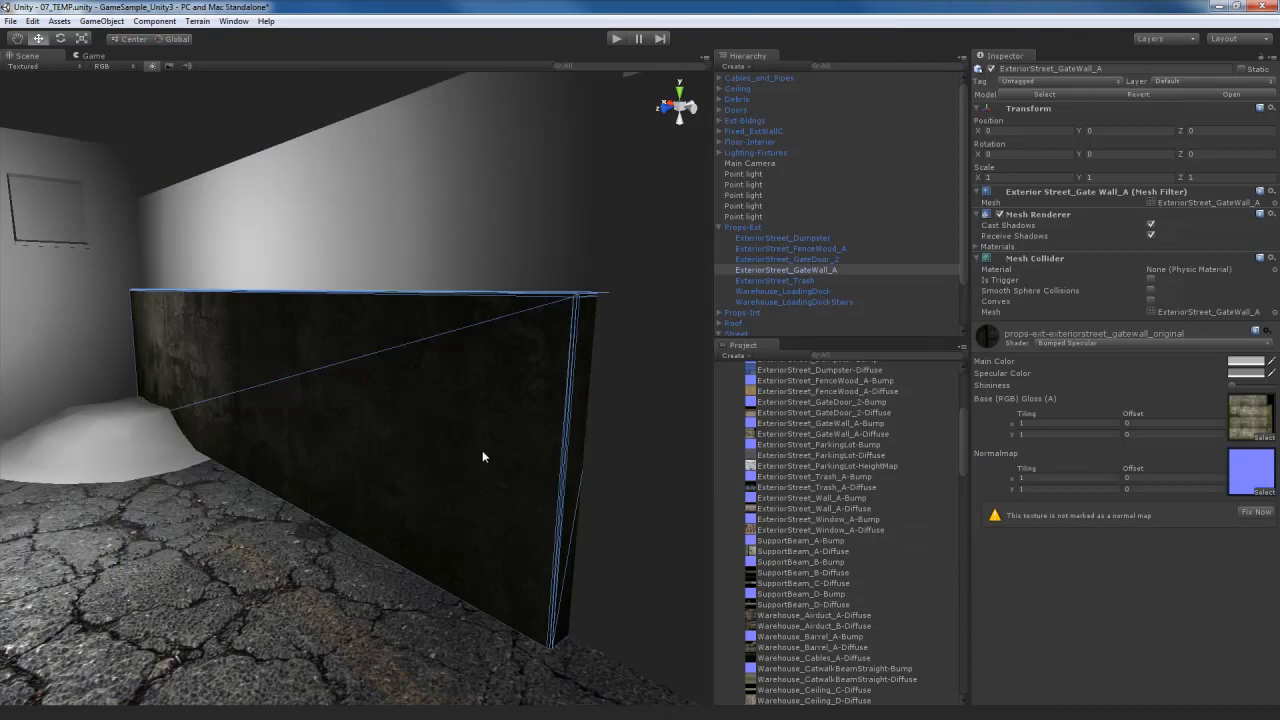
{"action": "left_click", "coordinate": [1255, 512]}
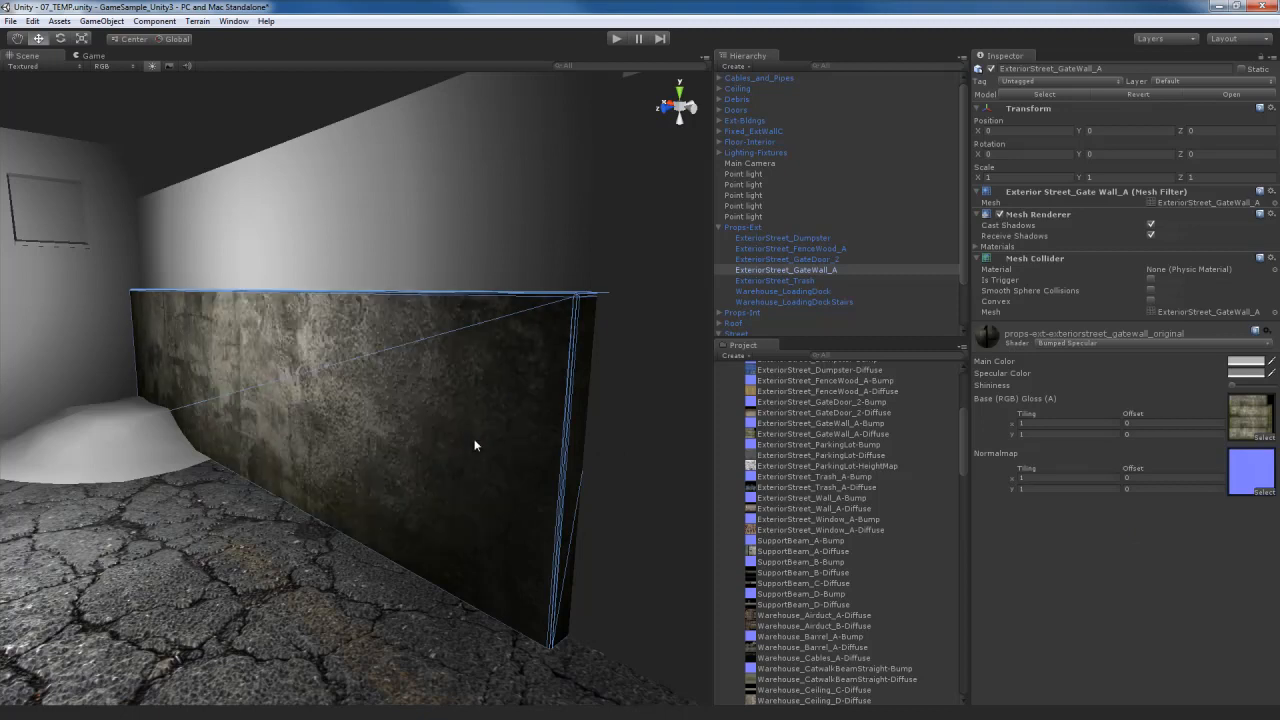
Step: Move the point light near the debris pile close to the gate wall, to about X -33.5, Y 6.2, Z -140.4
{"action": "key", "text": "a"}
{"action": "right_click_drag", "start_coordinate": [391, 443], "coordinate": [225, 297]}
{"action": "key", "text": "s"}
{"action": "left_click", "coordinate": [219, 280]}
{"action": "left_click_drag", "start_coordinate": [180, 280], "coordinate": [334, 328]}
{"action": "right_click_drag", "start_coordinate": [518, 427], "coordinate": [463, 423]}
{"action": "key", "text": "w"}
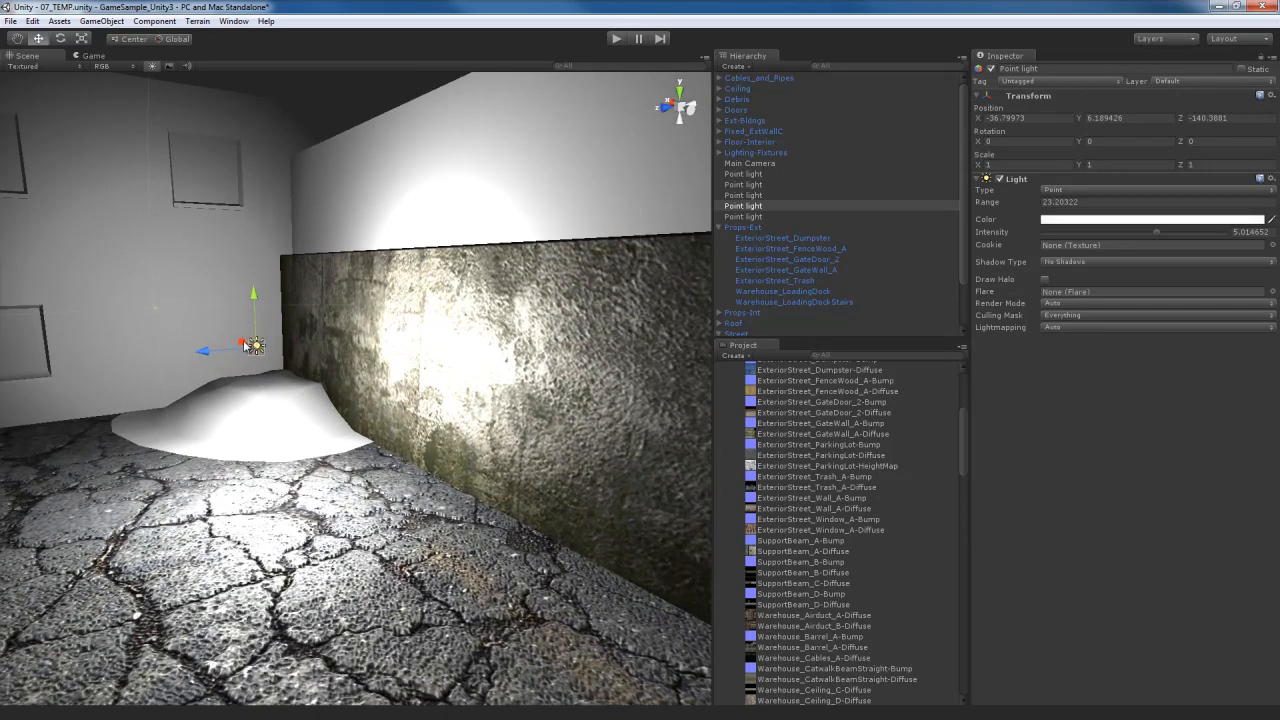
{"action": "left_click_drag", "start_coordinate": [244, 345], "coordinate": [207, 350]}
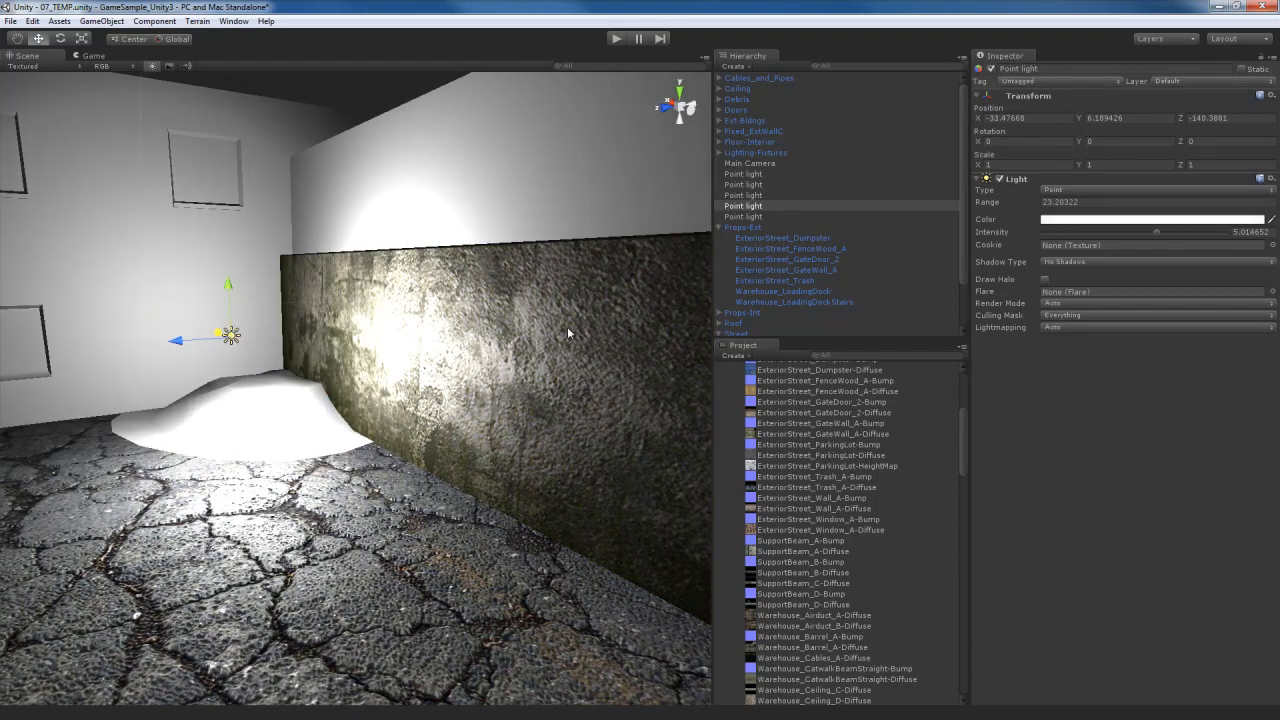
Step: Raise the point light and move it away from the gate wall, to about X -36.8, Y 11.5, Z -134.4
{"action": "right_click_drag", "start_coordinate": [475, 364], "coordinate": [457, 397]}
{"action": "key", "text": "s"}
{"action": "key", "text": "w"}
{"action": "left_click_drag", "start_coordinate": [303, 336], "coordinate": [317, 347]}
{"action": "left_click_drag", "start_coordinate": [333, 304], "coordinate": [333, 229]}
{"action": "left_click_drag", "start_coordinate": [283, 287], "coordinate": [198, 292]}
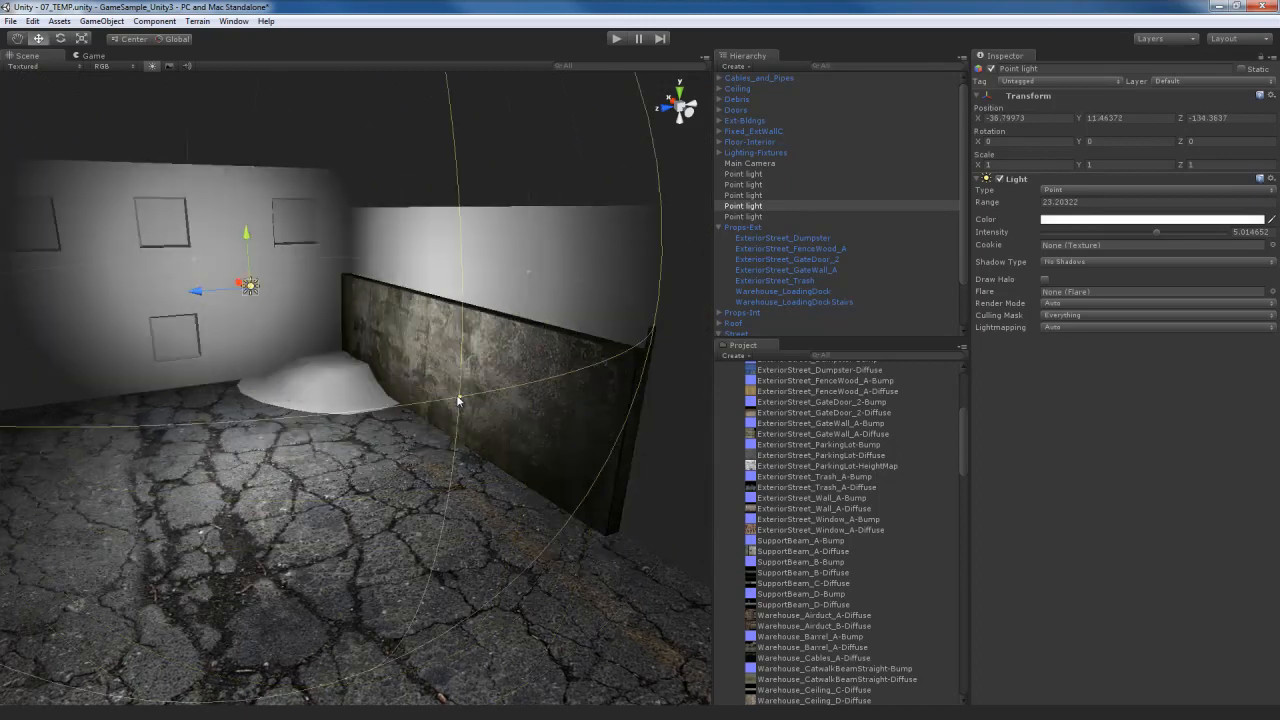
Step: Assign the ExteriorStreet_GateDoor_2-Diffuse texture as the base texture of the ExteriorStreet_GateDoor_2 material
{"action": "right_click_drag", "start_coordinate": [412, 410], "coordinate": [460, 425]}
{"action": "left_click", "coordinate": [460, 425]}
{"action": "key", "text": "w"}
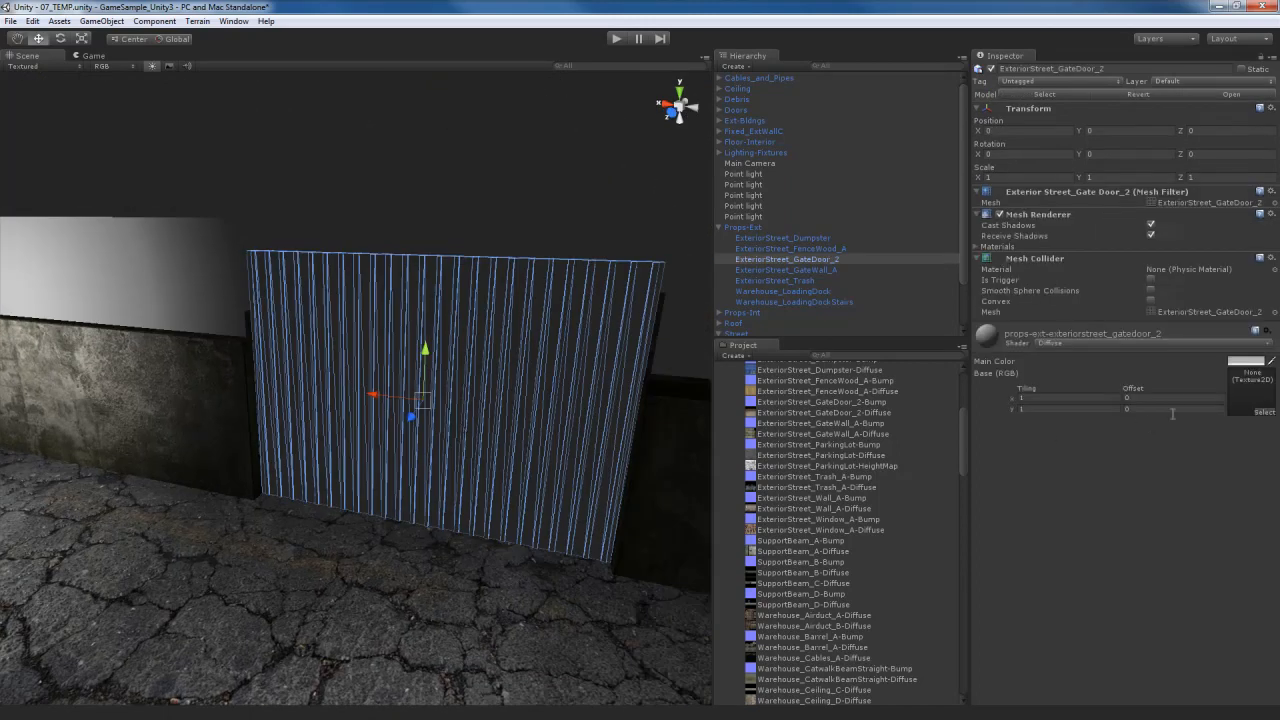
{"action": "left_click", "coordinate": [1264, 412]}
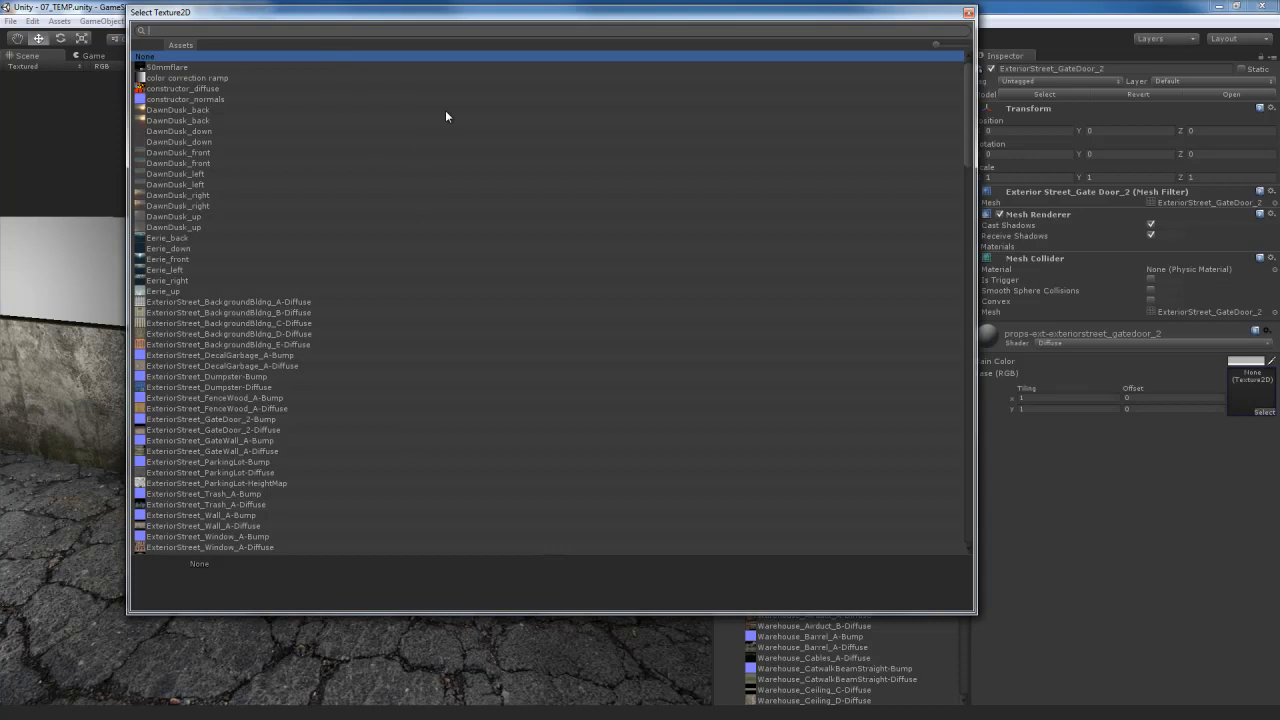
{"action": "type", "text": "gate"}
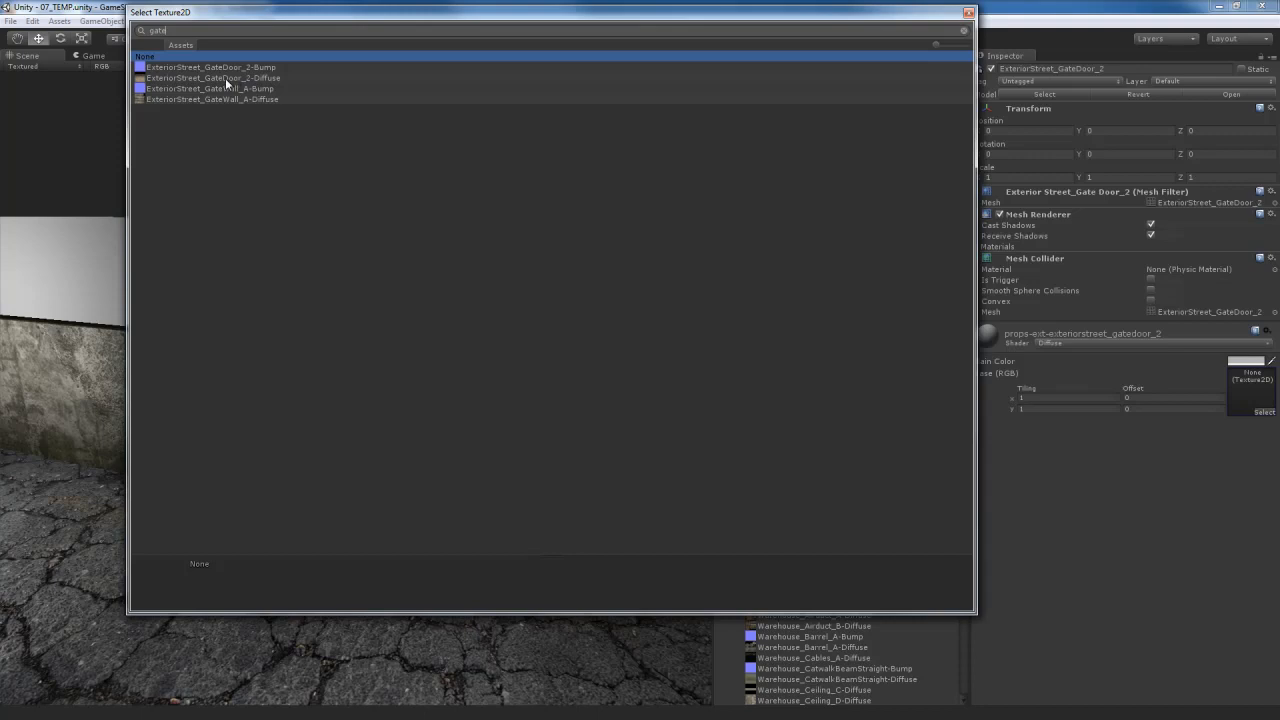
{"action": "double_click", "coordinate": [225, 77]}
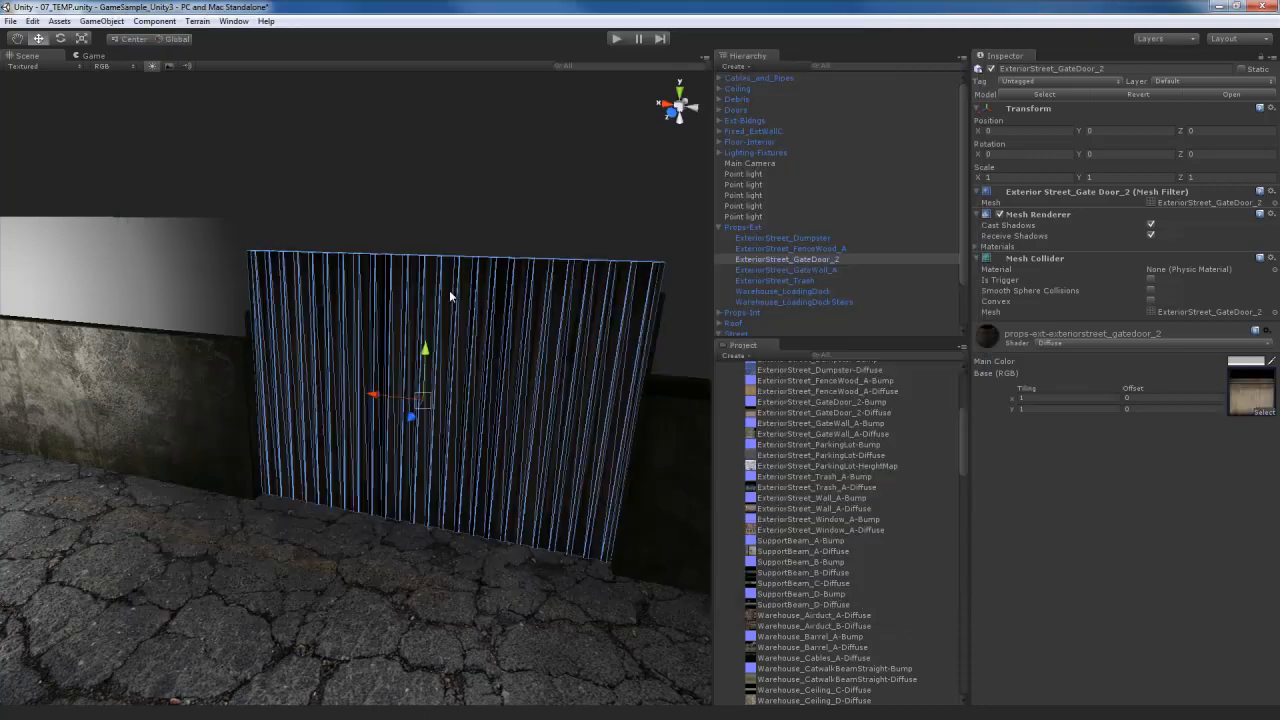
Step: Duplicate the point light beside the gate wall and move the copy along X to light the gate door
{"action": "left_click_drag", "start_coordinate": [395, 403], "coordinate": [449, 445], "text": "alt"}
{"action": "scroll", "coordinate": [460, 427], "scroll_direction": "down", "scroll_amount": 5, "text": "alt"}
{"action": "scroll", "coordinate": [449, 445], "scroll_direction": "down", "scroll_amount": 1, "text": "alt"}
{"action": "left_click", "coordinate": [197, 360]}
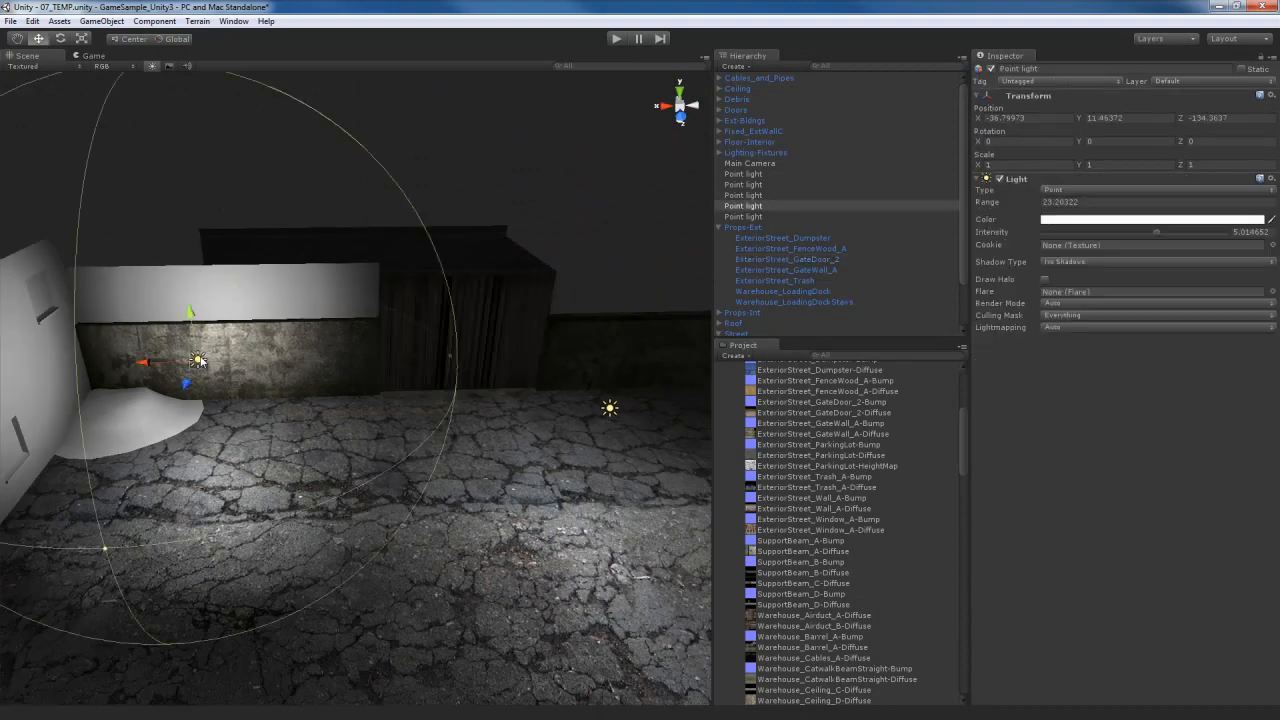
{"action": "left_click_drag", "start_coordinate": [147, 361], "coordinate": [421, 374]}
{"action": "key", "text": "w"}
Step: Examine how the ExteriorStreet_GateDoor_2-Diffuse texture is mapped onto the gate door compared with the texture preview
{"action": "right_click_drag", "start_coordinate": [421, 374], "coordinate": [479, 346]}
{"action": "key", "text": "s"}
{"action": "left_click", "coordinate": [425, 331]}
{"action": "key", "text": "s"}
{"action": "left_click", "coordinate": [1243, 397]}
{"action": "left_click", "coordinate": [825, 412]}
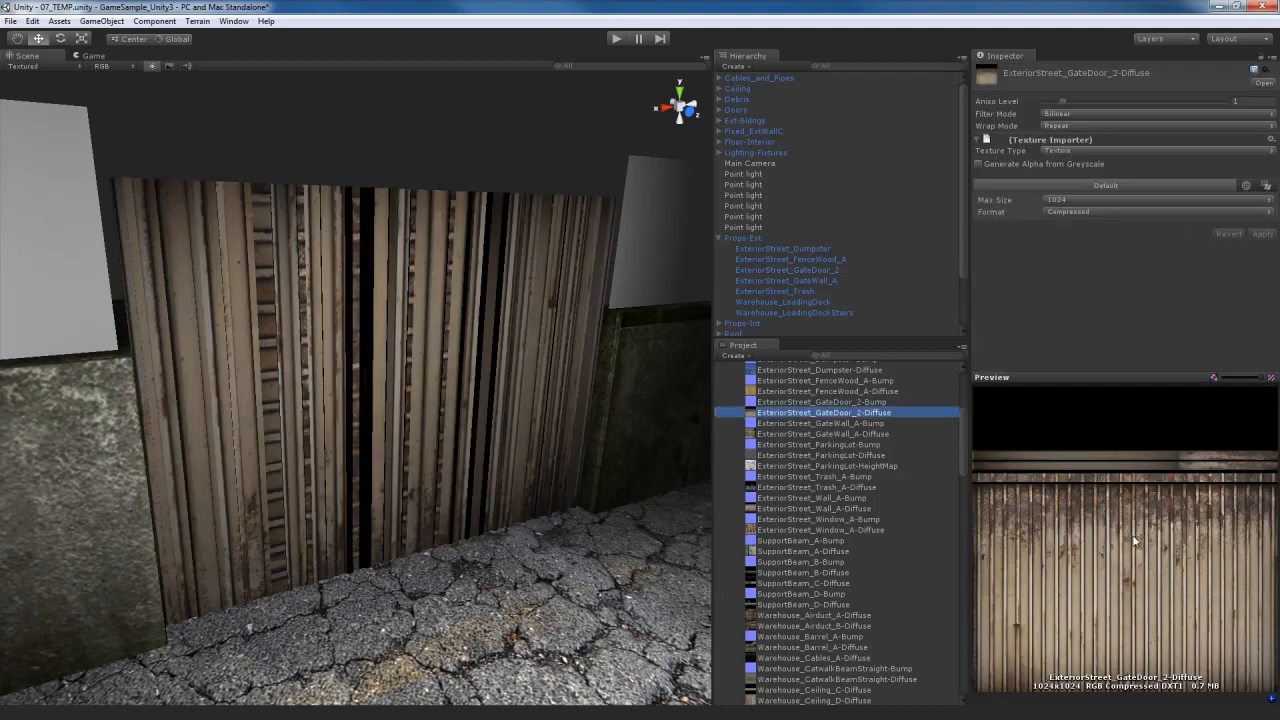
{"action": "right_click_drag", "start_coordinate": [462, 414], "coordinate": [453, 405]}
{"action": "left_click", "coordinate": [431, 368]}
{"action": "left_click", "coordinate": [431, 370]}
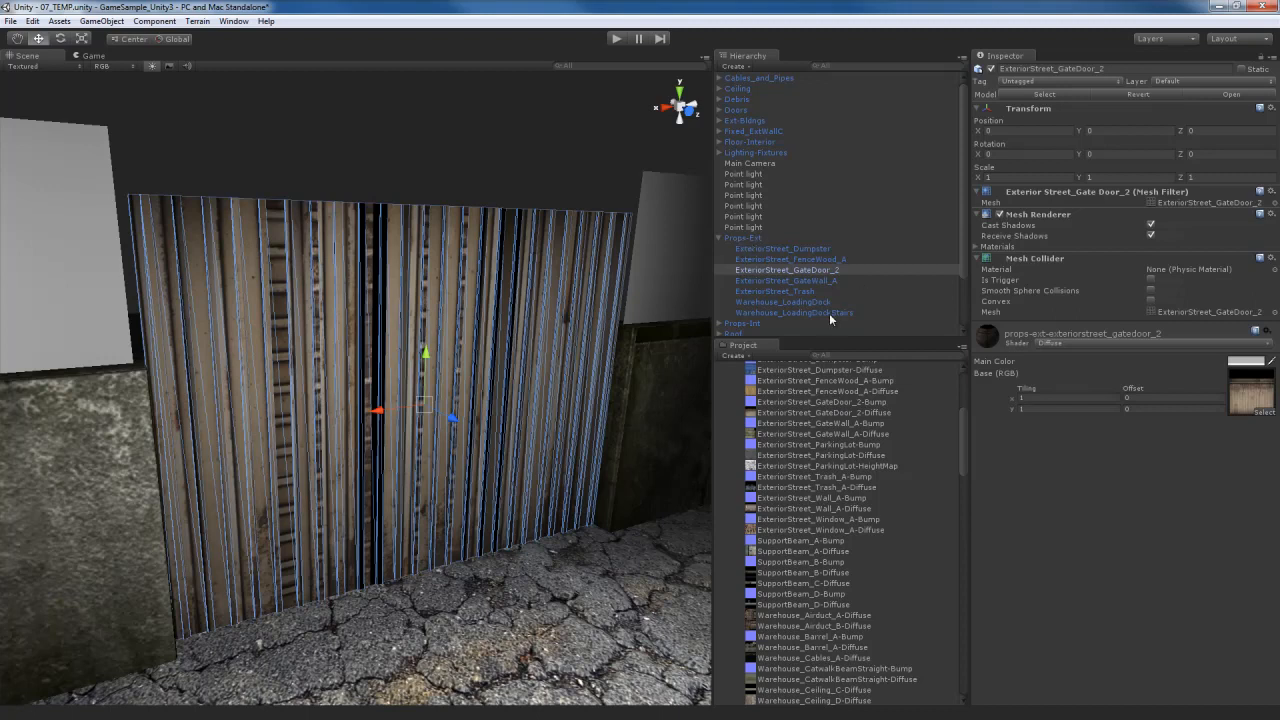
Step: Enable Swap UVs in the import settings of the Props-Ext mesh and apply the change
{"action": "scroll", "coordinate": [845, 462], "scroll_direction": "up", "scroll_amount": 5}
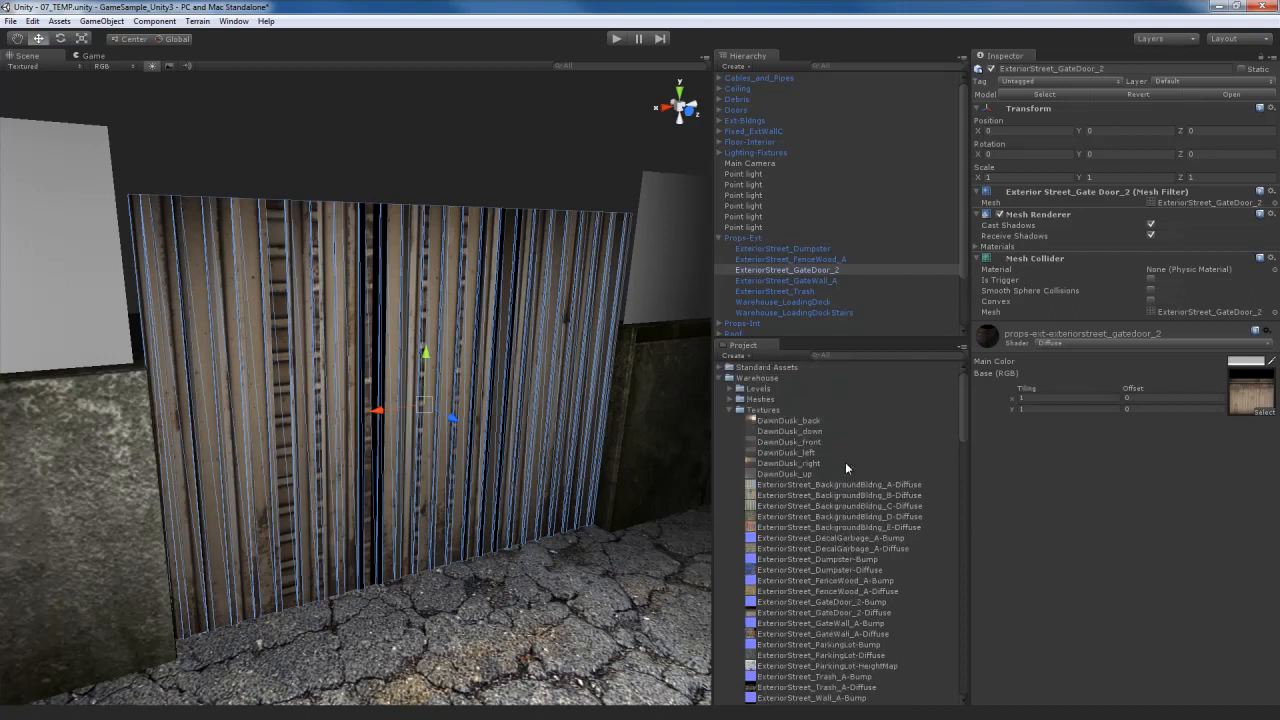
{"action": "left_click", "coordinate": [737, 411]}
{"action": "left_click", "coordinate": [729, 400]}
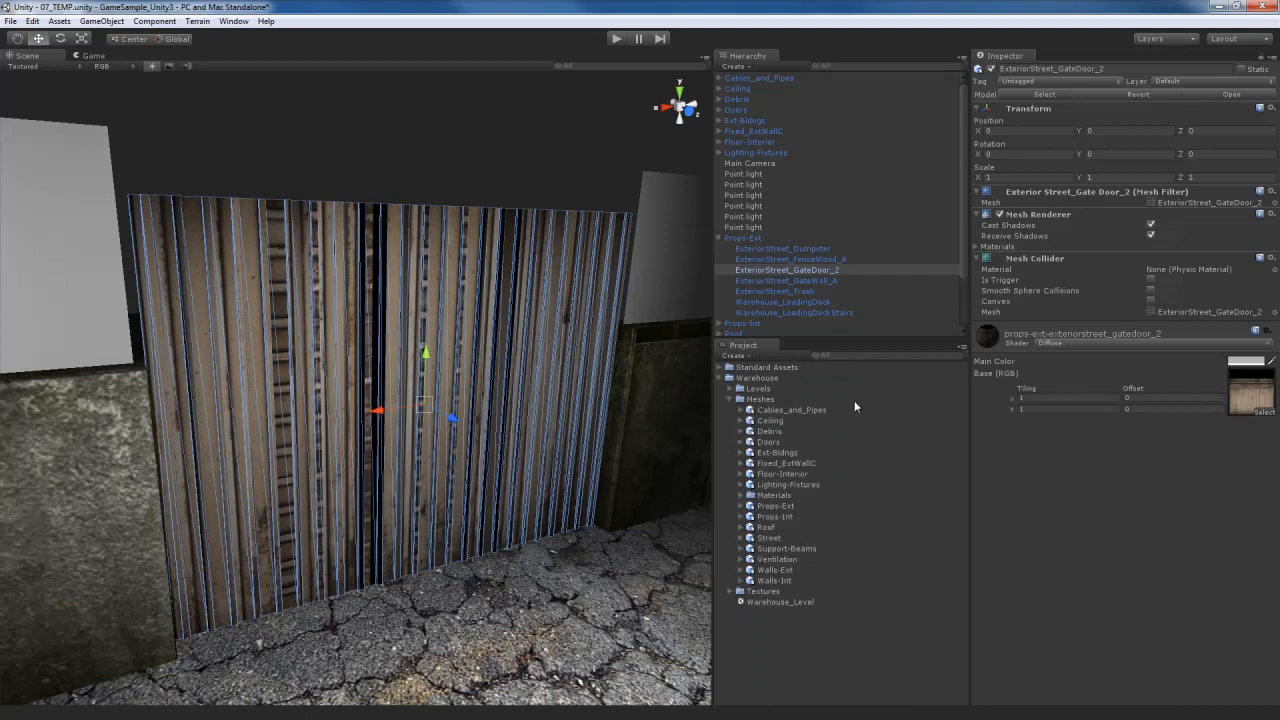
{"action": "left_click", "coordinate": [775, 507]}
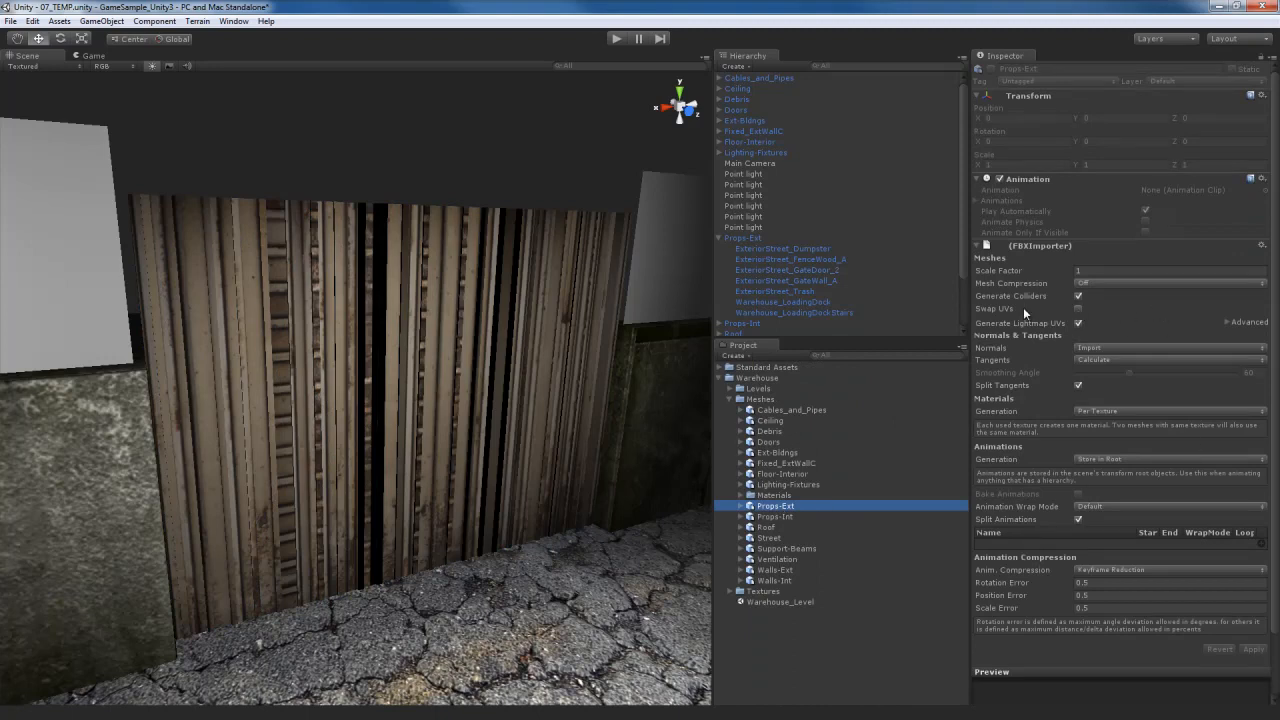
{"action": "left_click", "coordinate": [1078, 309]}
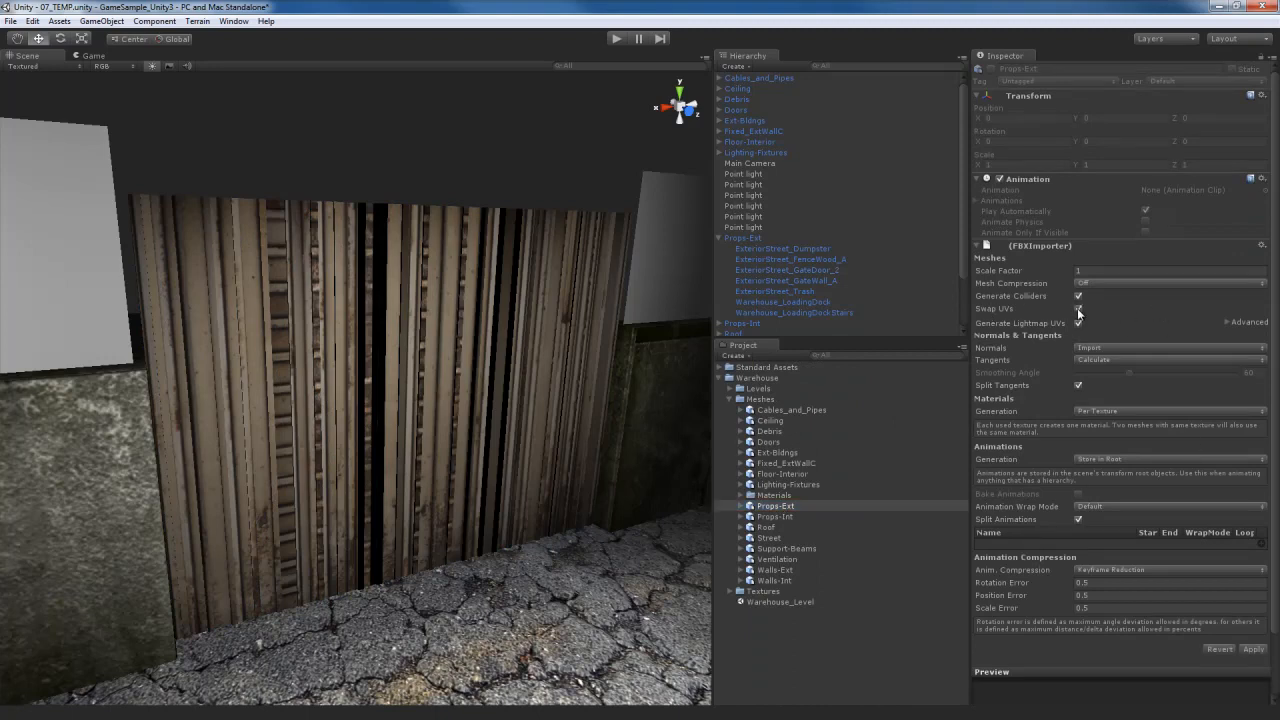
{"action": "left_click", "coordinate": [1253, 649]}
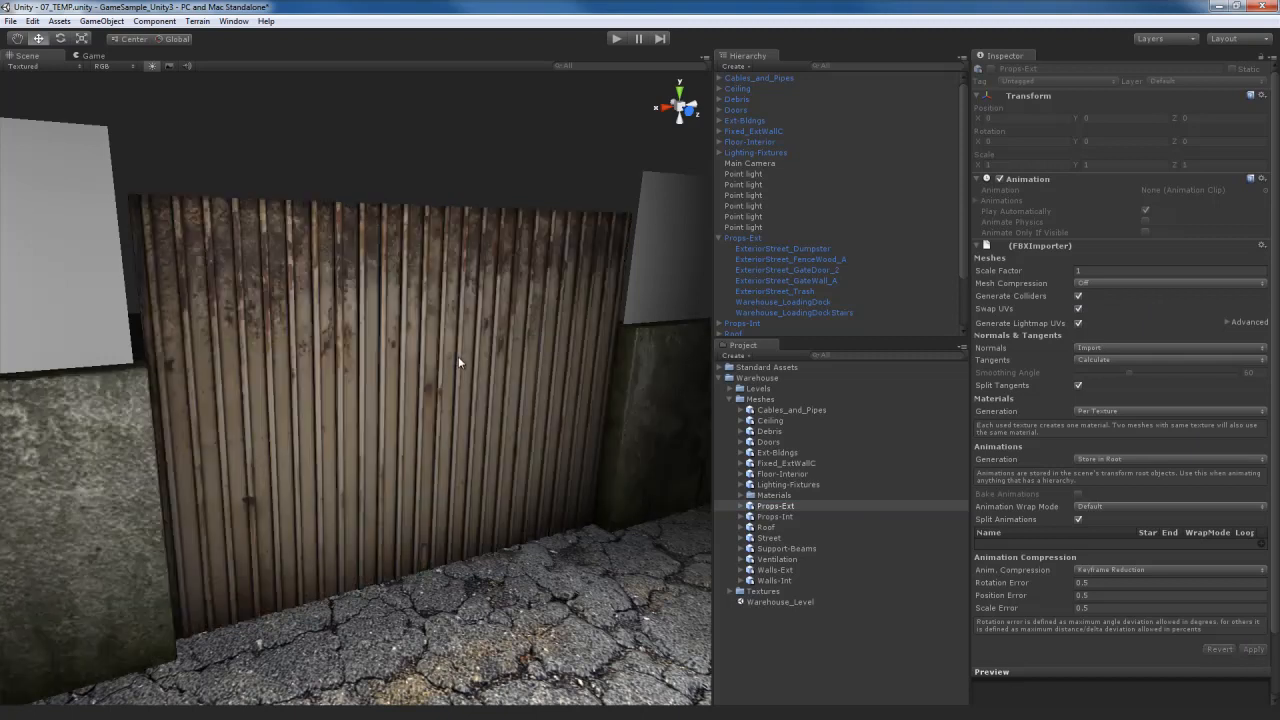
Step: Change the ExteriorStreet_GateDoor_2 material's shader to Bumped Specular
{"action": "left_click", "coordinate": [414, 339]}
{"action": "left_click_drag", "start_coordinate": [414, 339], "coordinate": [547, 392], "text": "alt"}
{"action": "left_click", "coordinate": [466, 349]}
{"action": "right_click_drag", "start_coordinate": [547, 392], "coordinate": [502, 379]}
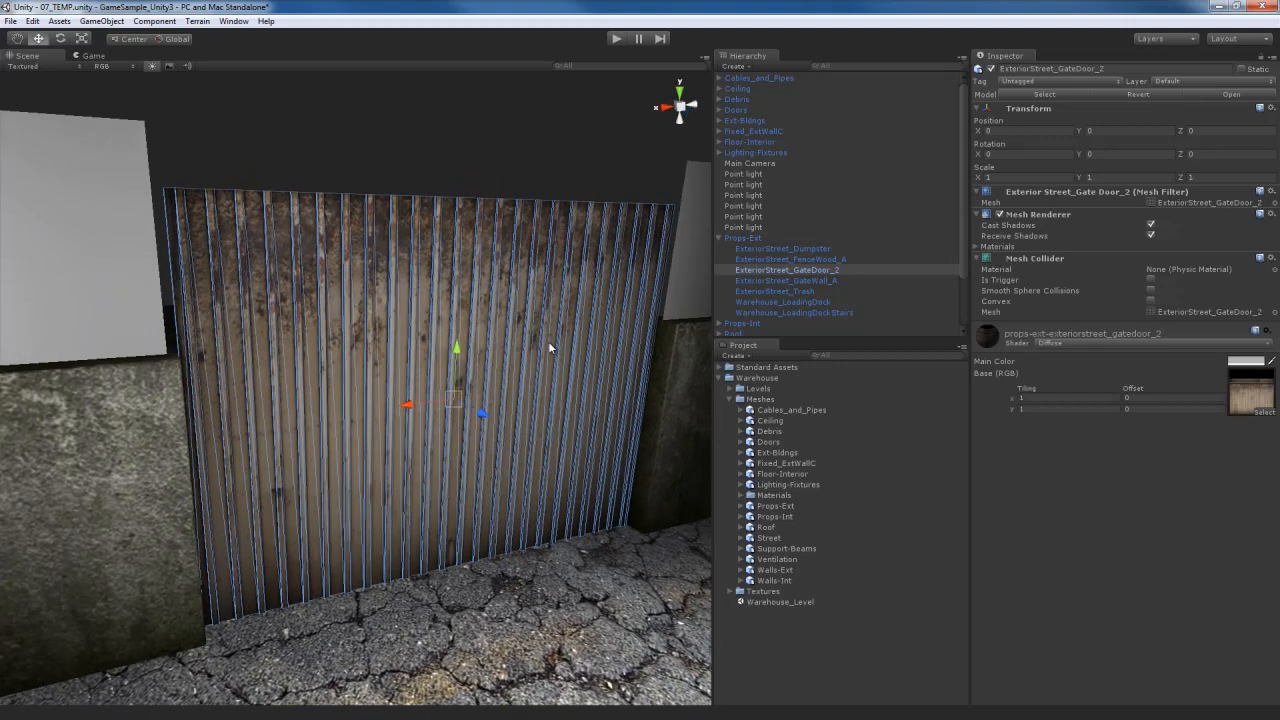
{"action": "left_click", "coordinate": [1114, 342]}
{"action": "left_click", "coordinate": [1094, 364]}
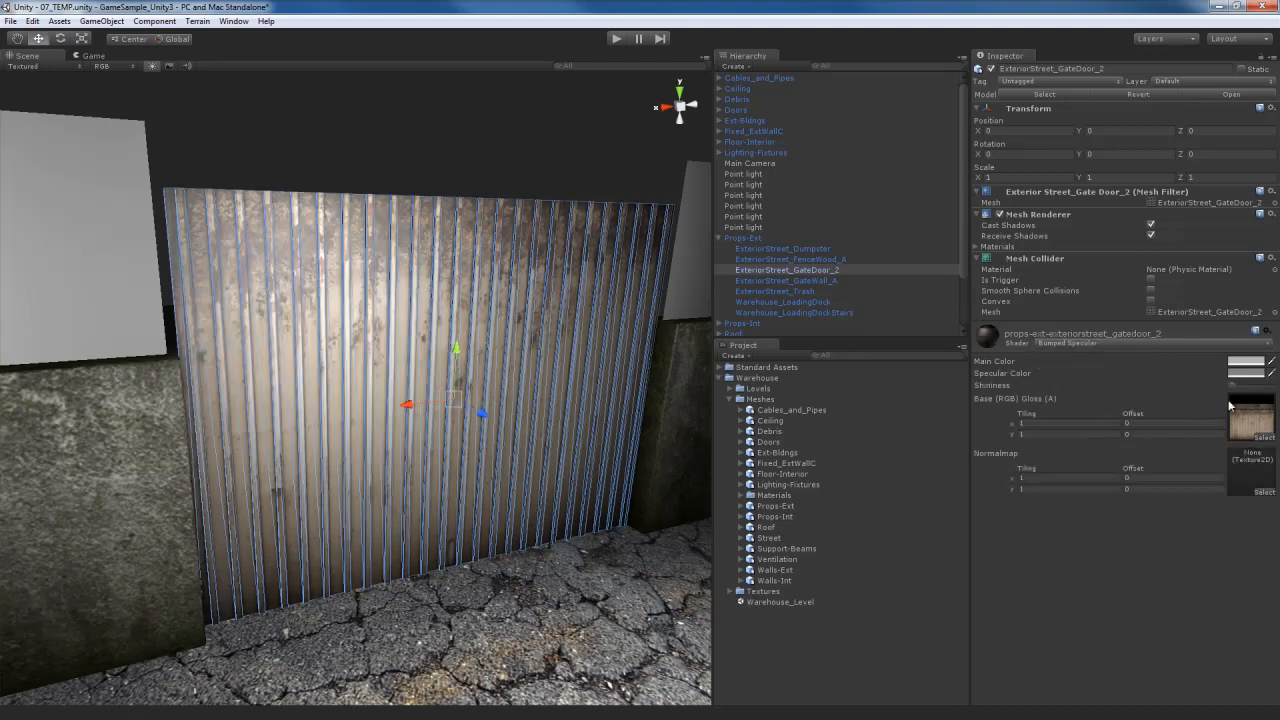
Step: Assign ExteriorStreet_GateDoor_2-Bump as the gate door material's normal map and mark the texture as a normal map
{"action": "right_click_drag", "start_coordinate": [556, 438], "coordinate": [552, 400]}
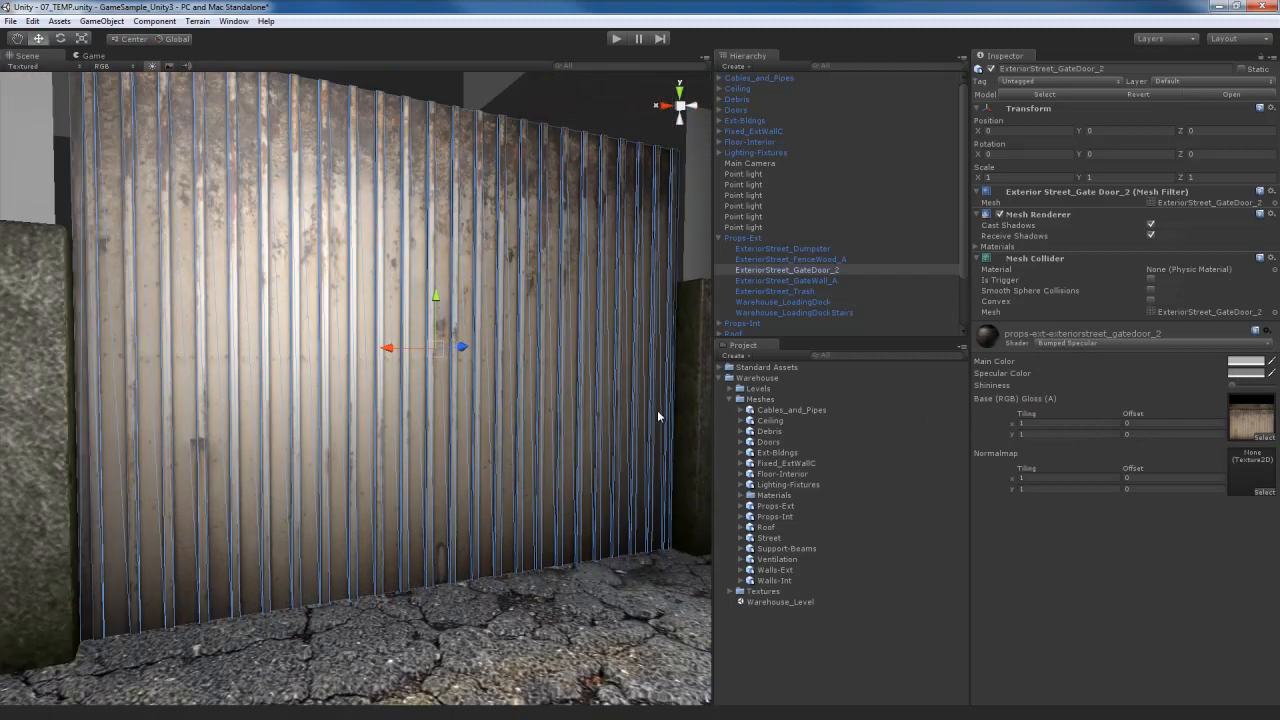
{"action": "left_click", "coordinate": [1250, 415]}
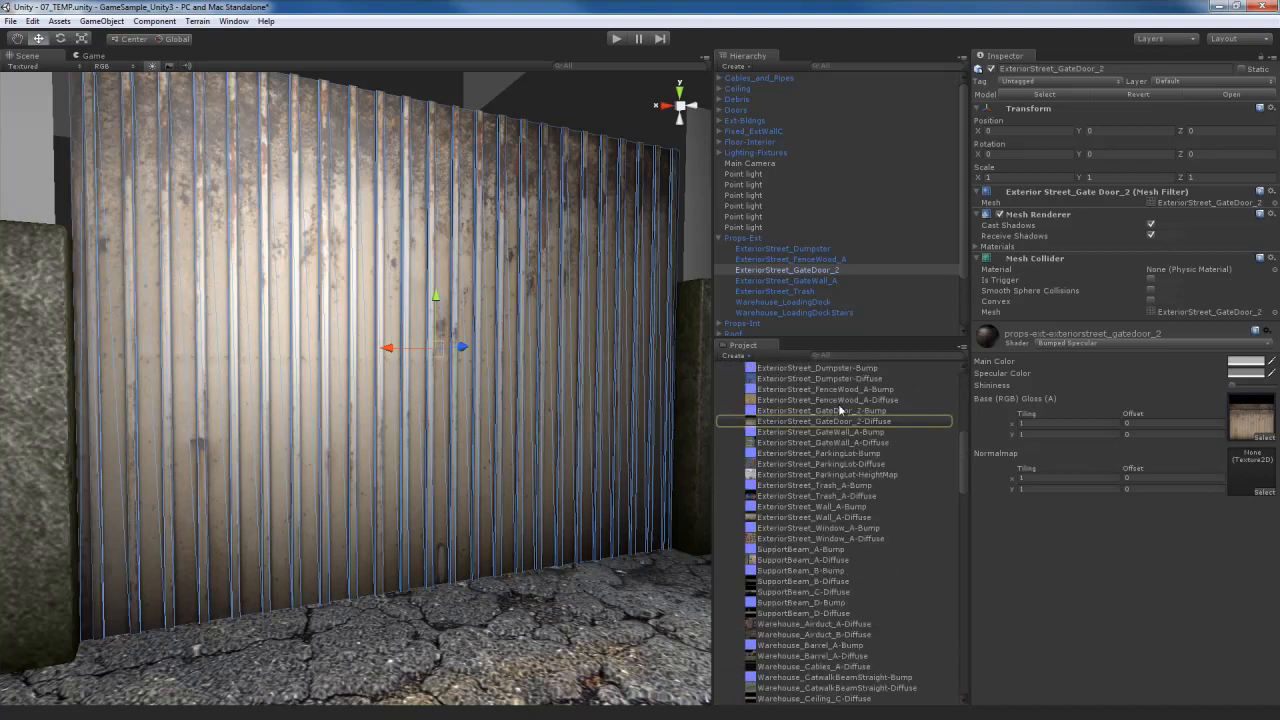
{"action": "left_click_drag", "start_coordinate": [782, 411], "coordinate": [1248, 480]}
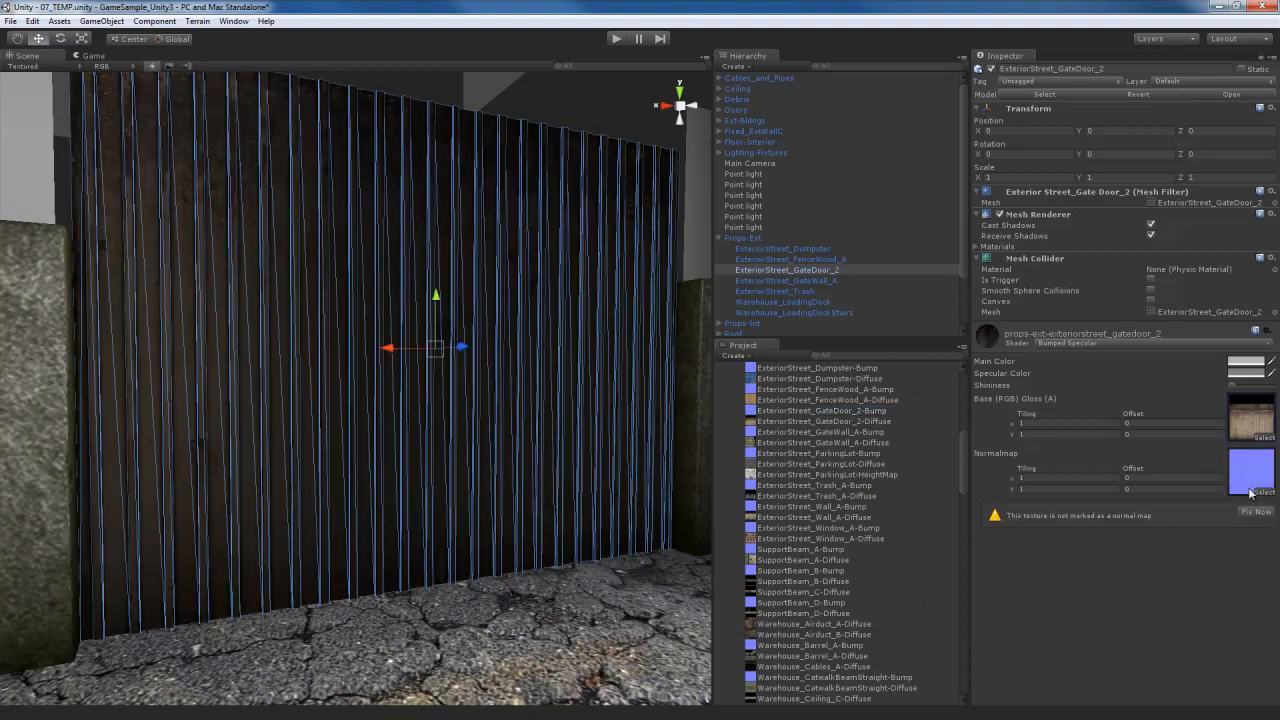
{"action": "left_click", "coordinate": [1255, 512]}
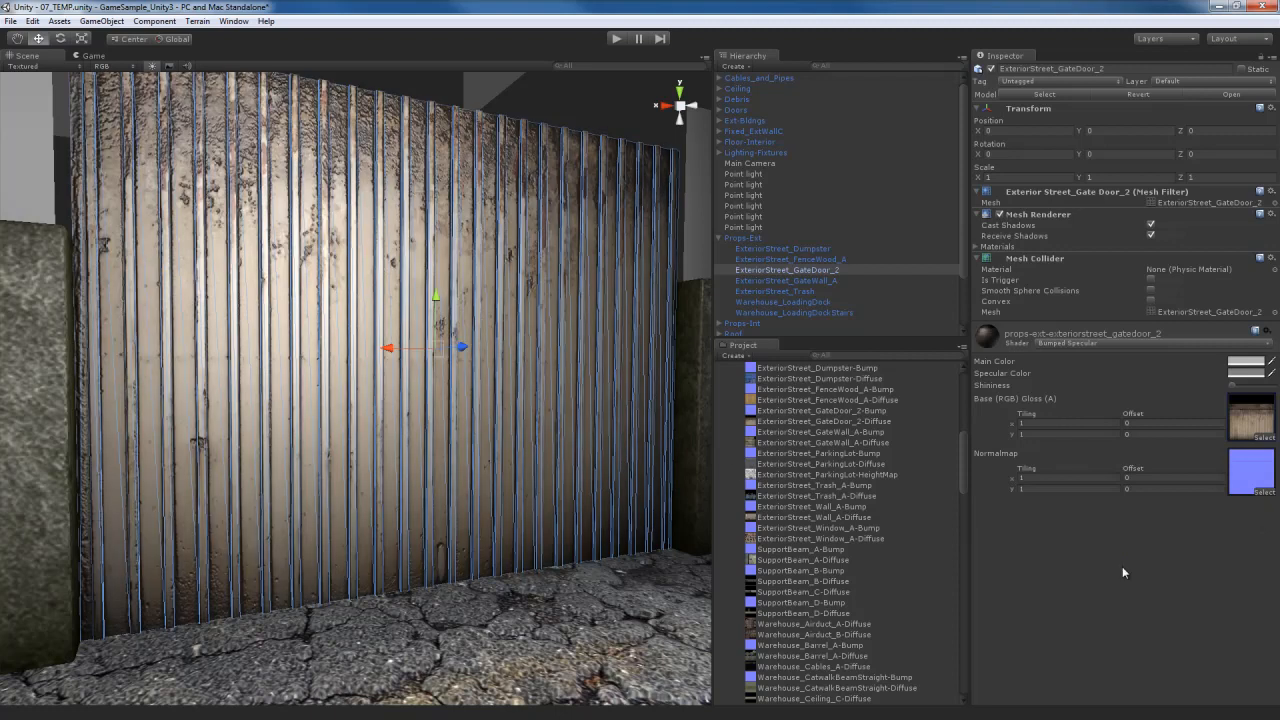
Step: Turn on Generate Alpha from Greyscale for the ExteriorStreet_GateDoor_2-Diffuse texture and apply the import change
{"action": "middle_click_drag", "start_coordinate": [521, 450], "coordinate": [559, 499]}
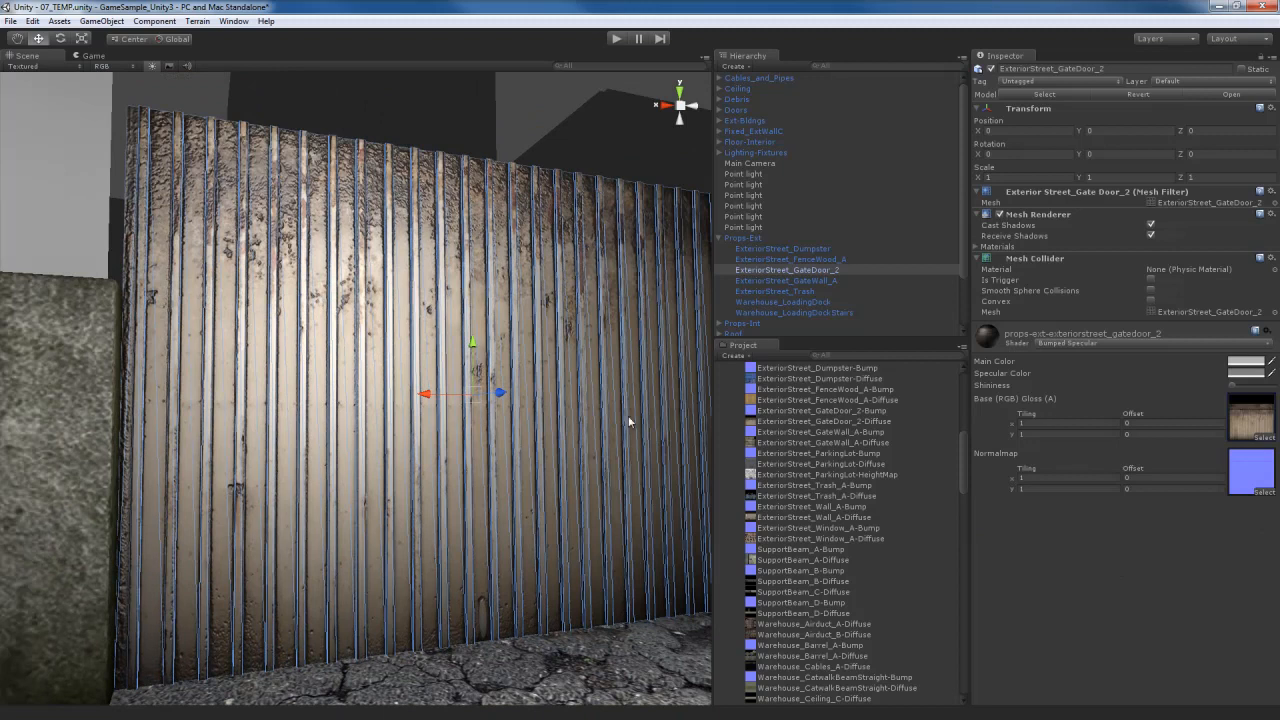
{"action": "left_click", "coordinate": [1256, 418]}
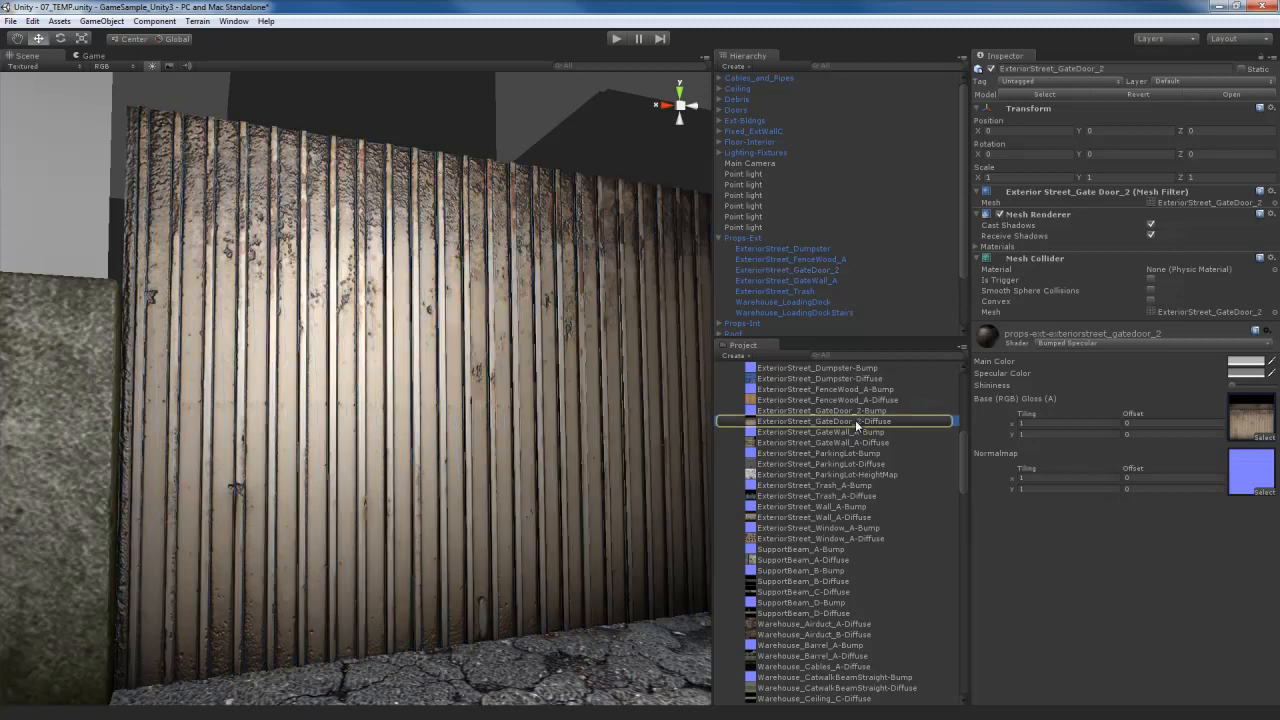
{"action": "left_click", "coordinate": [855, 421]}
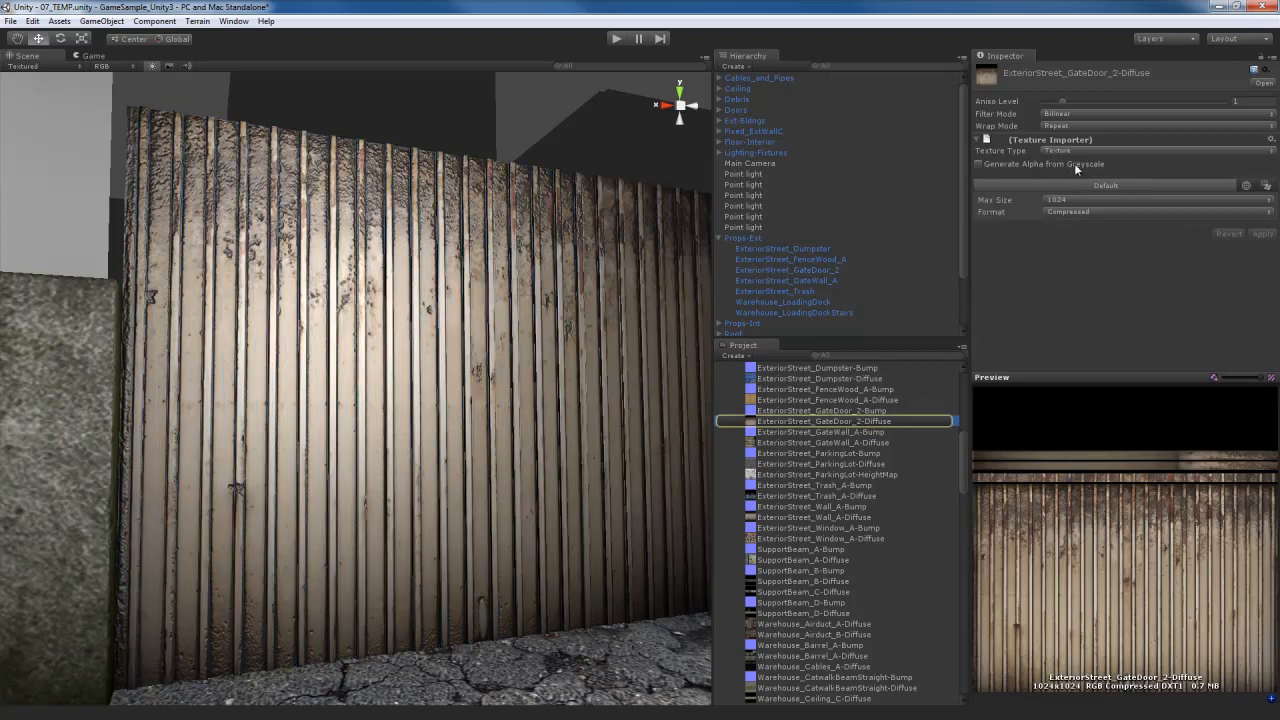
{"action": "left_click", "coordinate": [998, 164]}
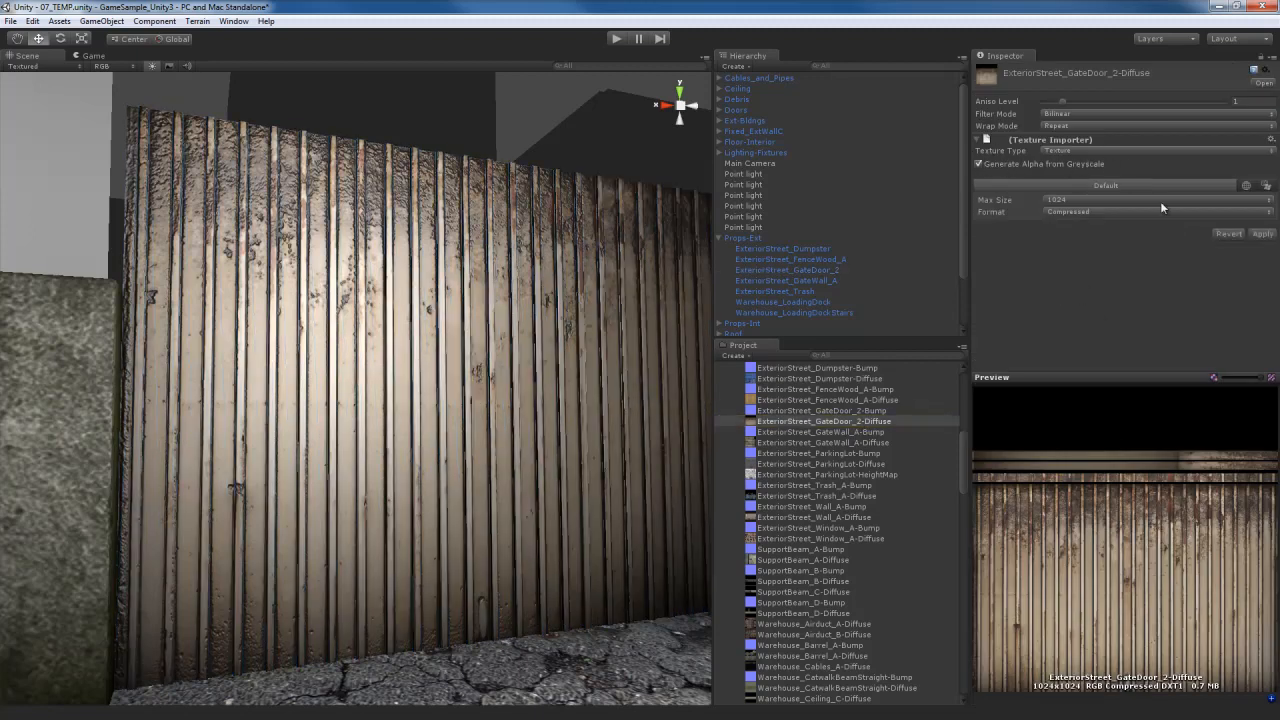
{"action": "left_click", "coordinate": [1262, 235]}
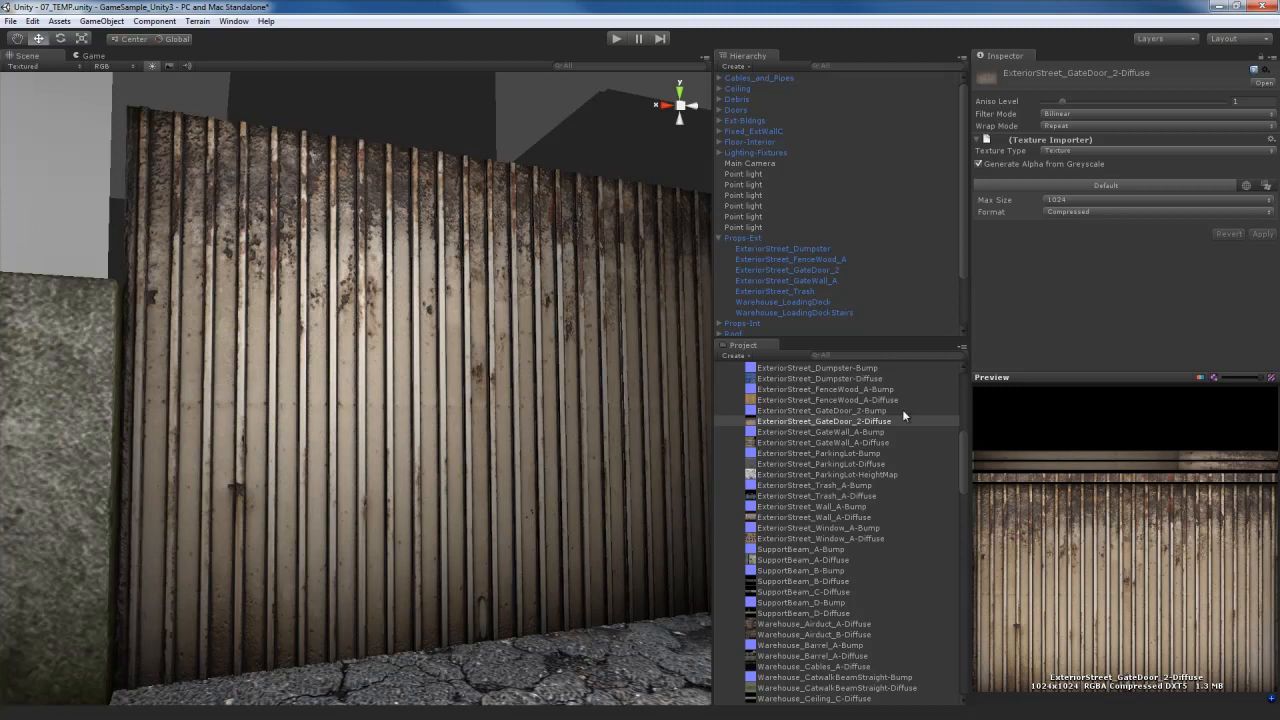
Step: Assign the Warehouse_DebrisPile_B-Diffuse texture as the base map of the Warehouse_DebrisPile_B_1 material
{"action": "left_click_drag", "start_coordinate": [527, 347], "coordinate": [524, 392], "text": "alt"}
{"action": "left_click", "coordinate": [482, 386]}
{"action": "key", "text": "f"}
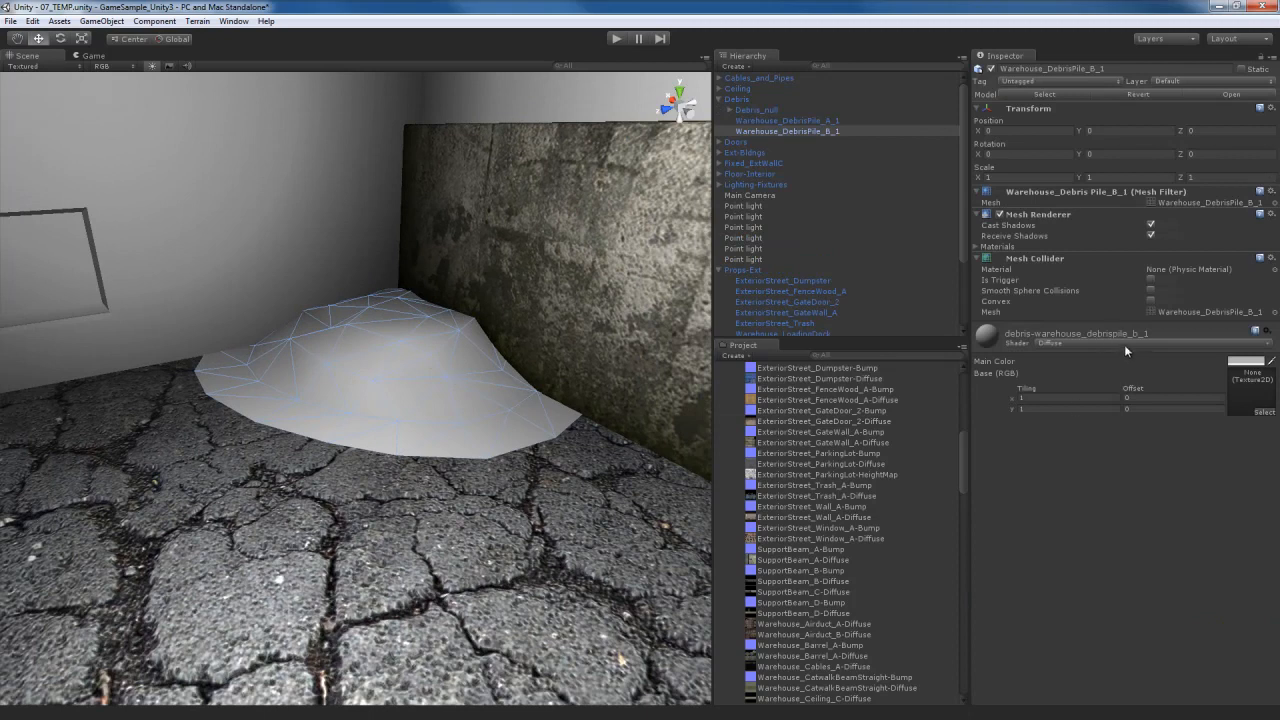
{"action": "left_click", "coordinate": [1265, 414]}
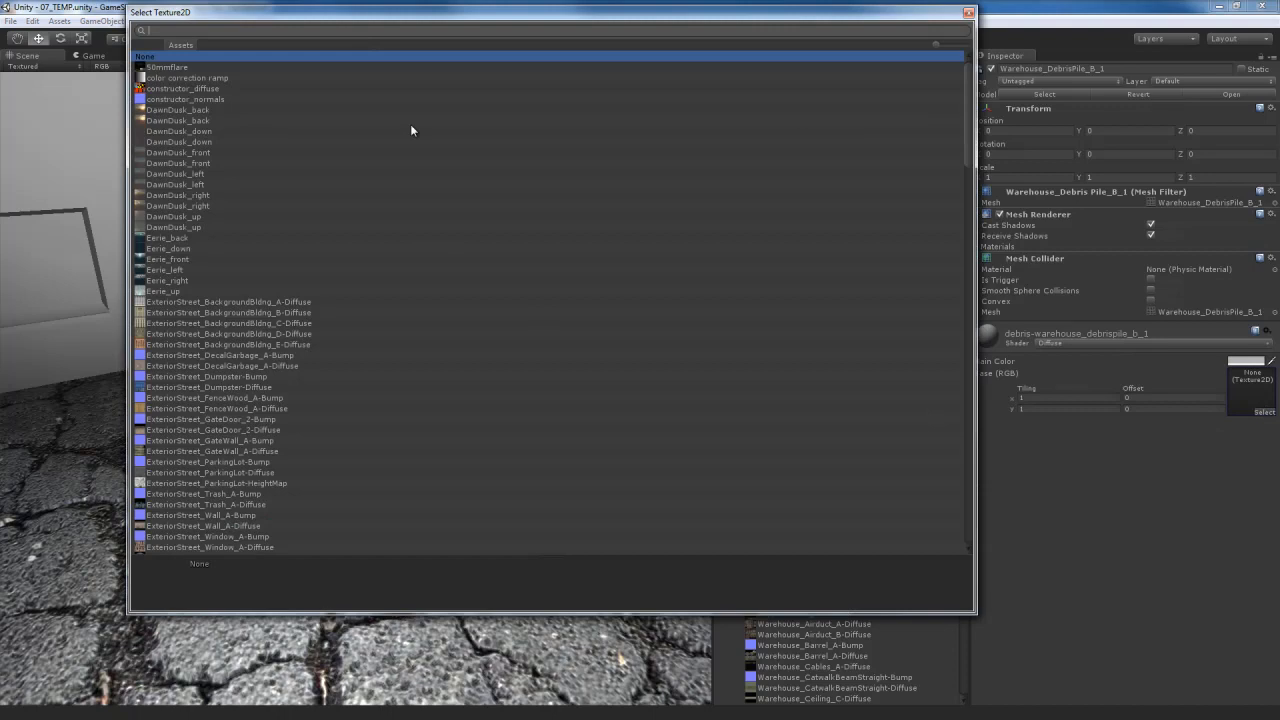
{"action": "type", "text": "debris"}
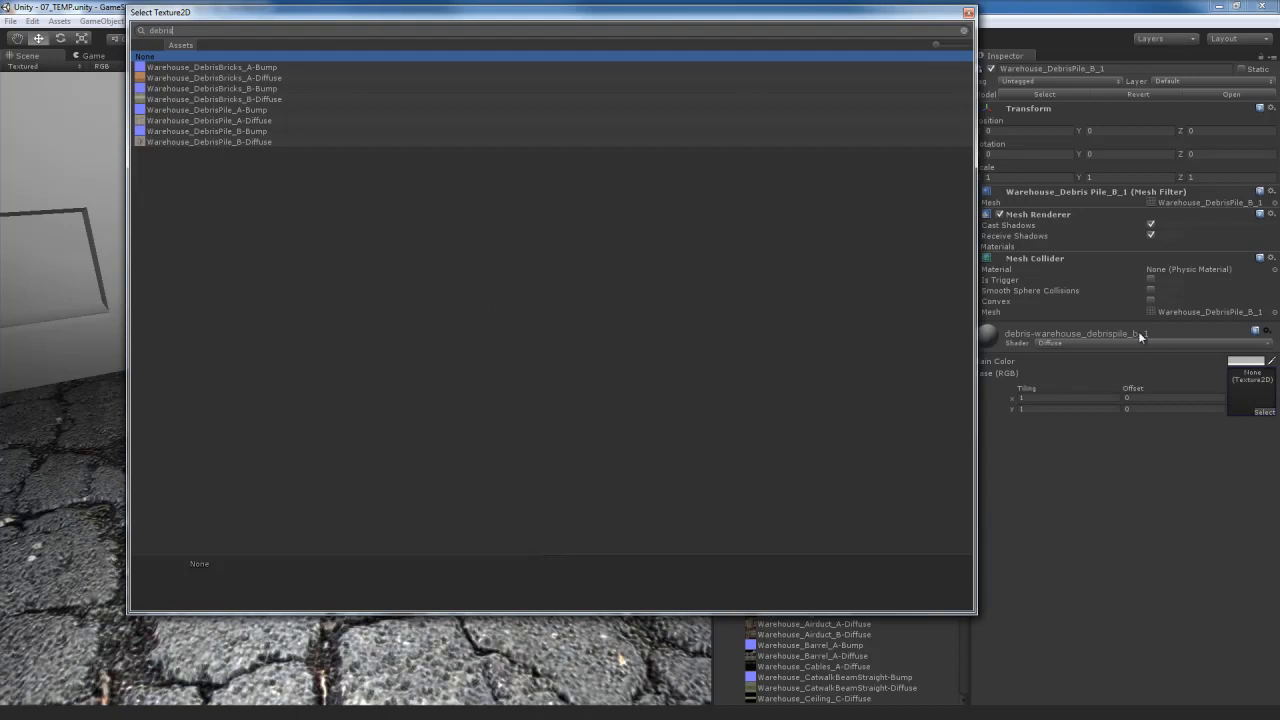
{"action": "double_click", "coordinate": [238, 142]}
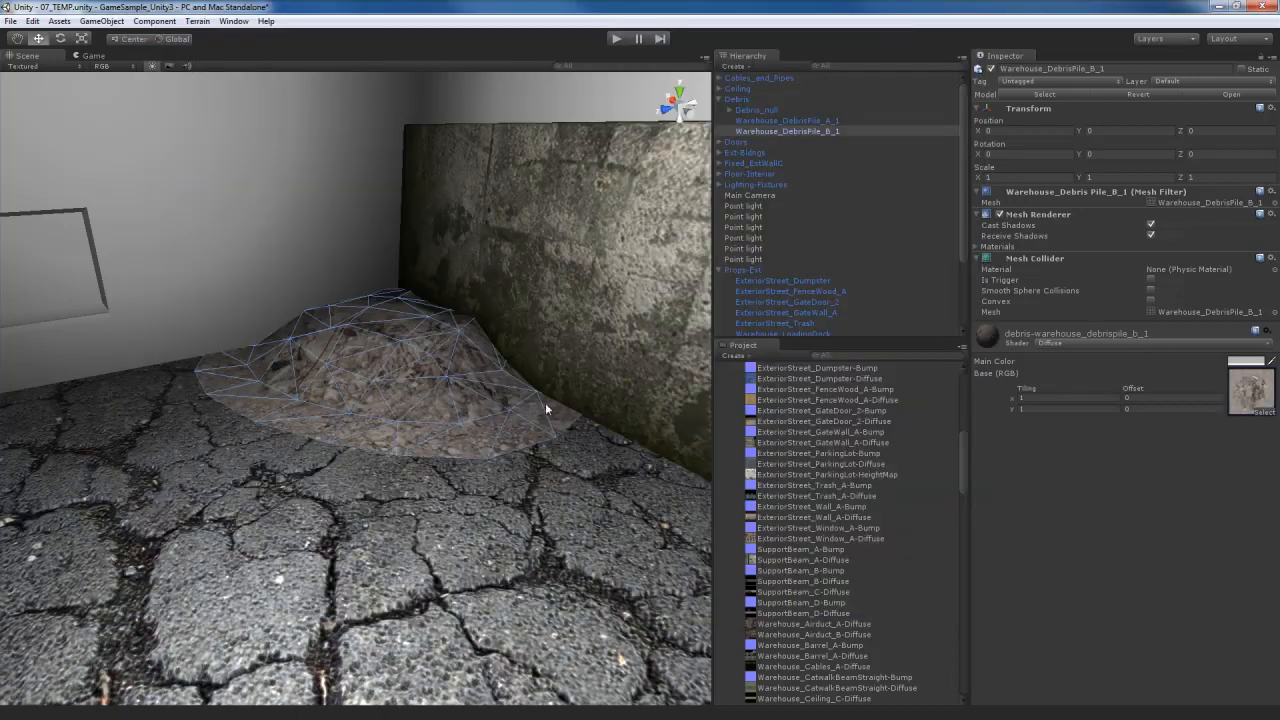
Step: Change the debris pile material's shader to Bumped Diffuse and assign Warehouse_DebrisPile_B-Bump as its normal map
{"action": "left_click", "coordinate": [1124, 343]}
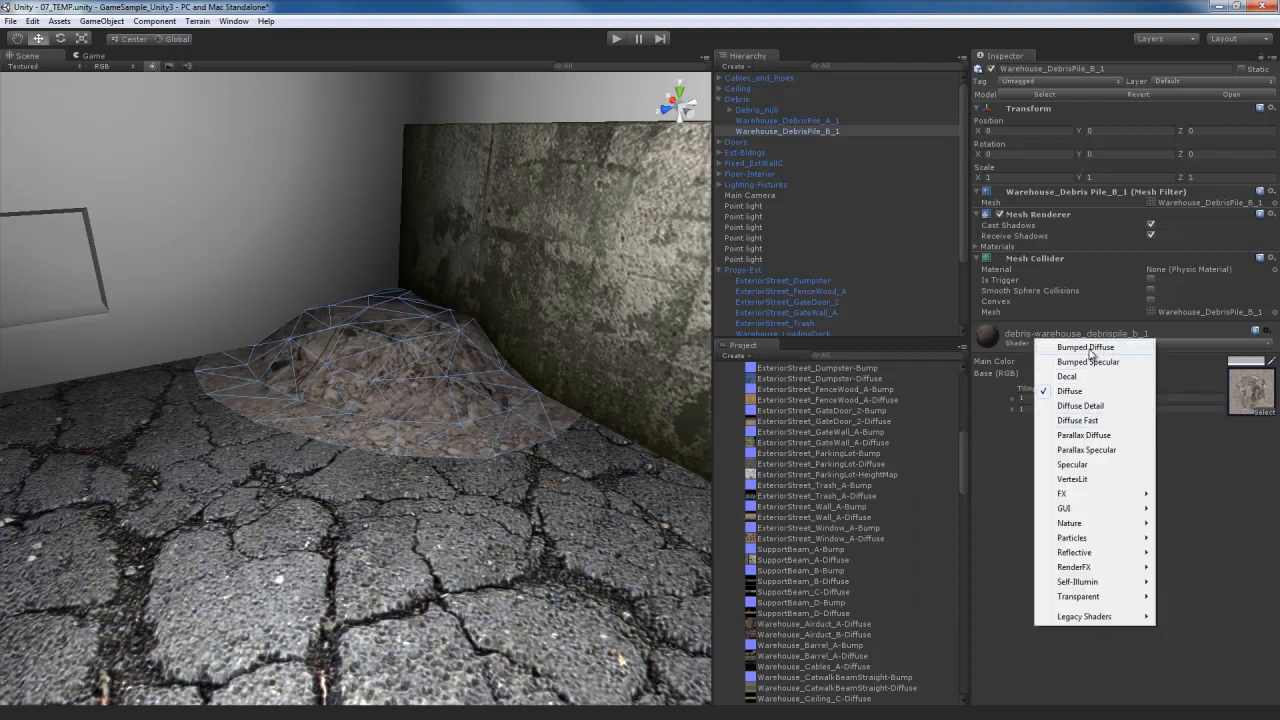
{"action": "left_click", "coordinate": [1088, 349]}
{"action": "left_click", "coordinate": [1252, 390]}
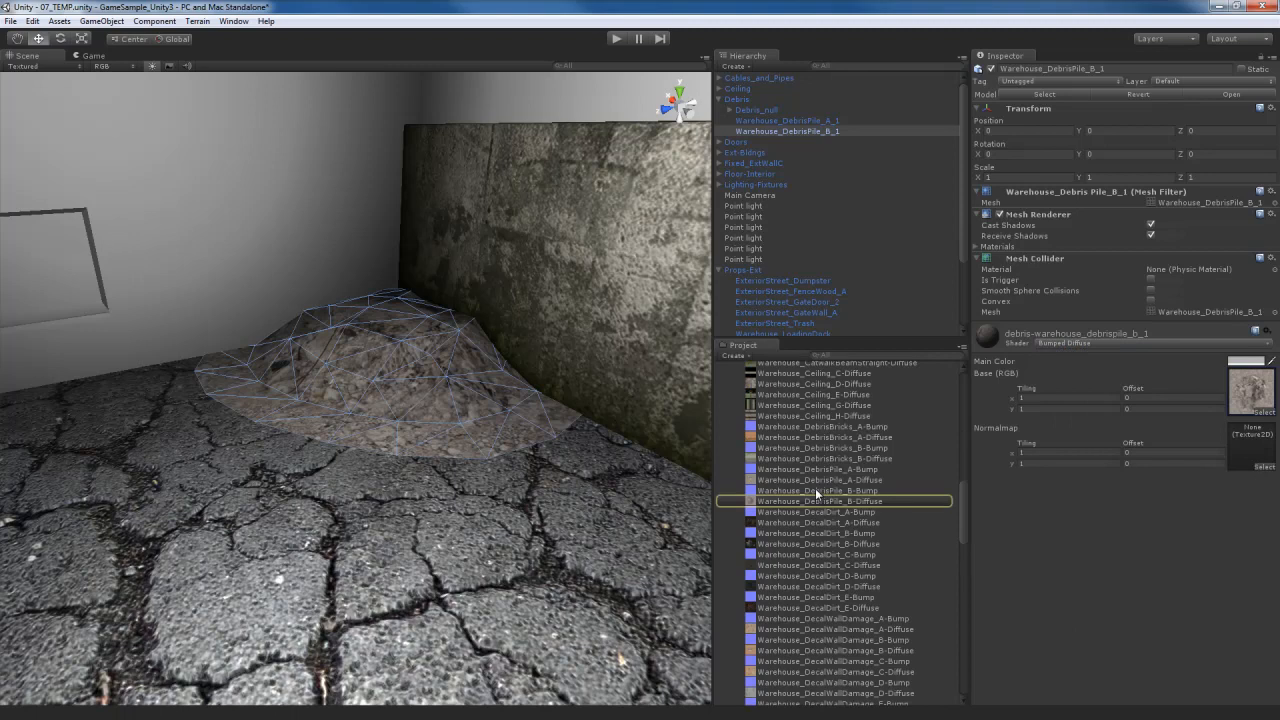
{"action": "left_click_drag", "start_coordinate": [816, 491], "coordinate": [1251, 446]}
Step: Mark the Warehouse_DebrisPile_B-Bump texture on the debris pile material as a normal map
{"action": "left_click_drag", "start_coordinate": [435, 503], "coordinate": [418, 545], "text": "alt"}
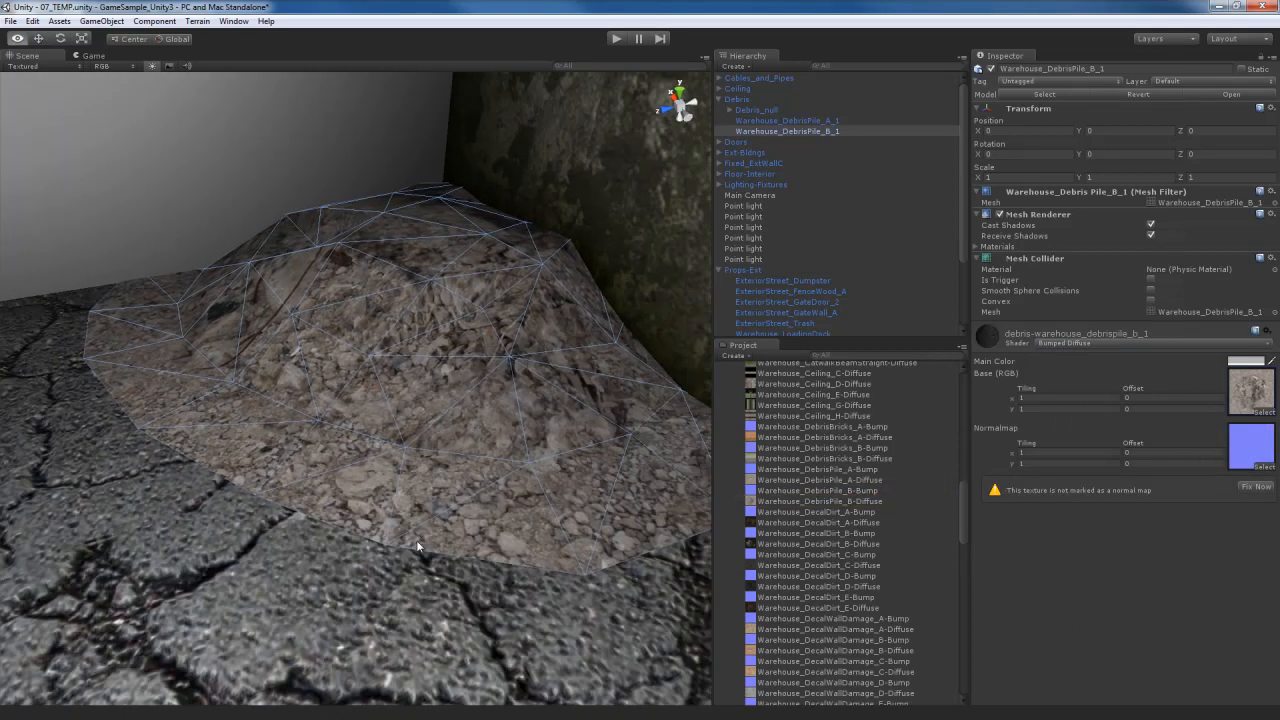
{"action": "left_click", "coordinate": [444, 418]}
{"action": "left_click_drag", "start_coordinate": [444, 418], "coordinate": [395, 487], "text": "alt"}
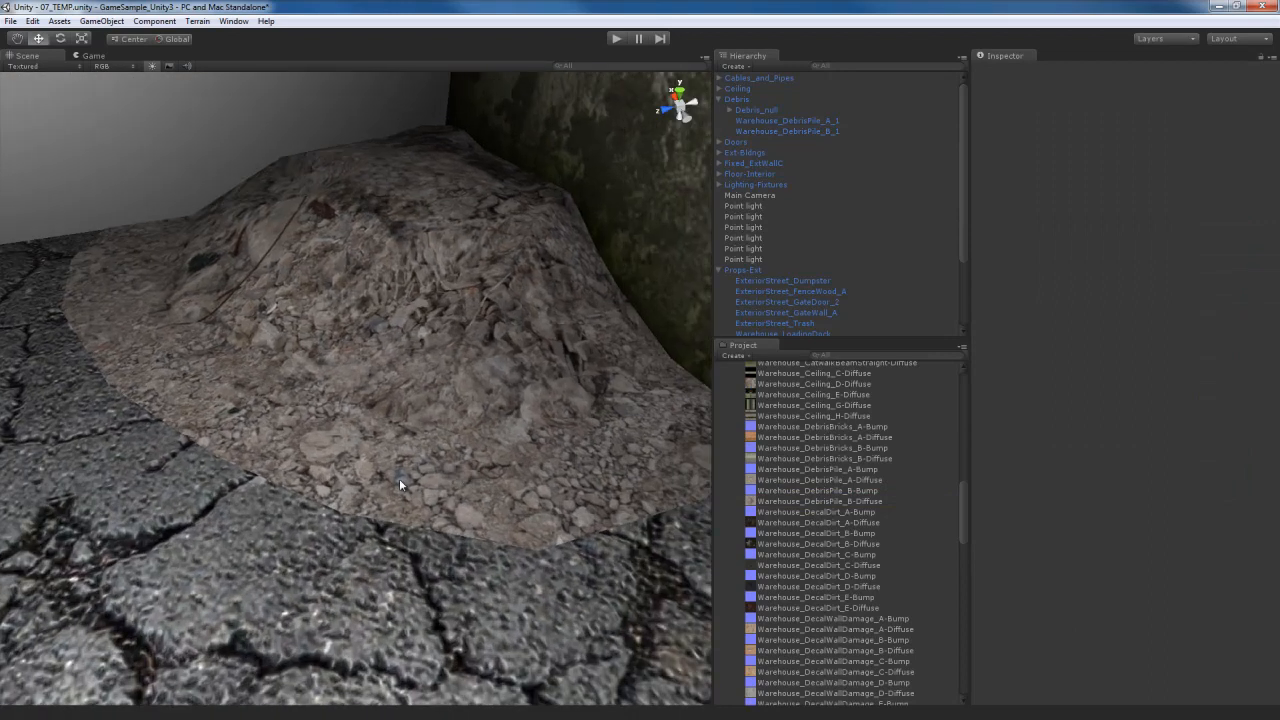
{"action": "left_click_drag", "start_coordinate": [242, 467], "coordinate": [262, 454], "text": "alt"}
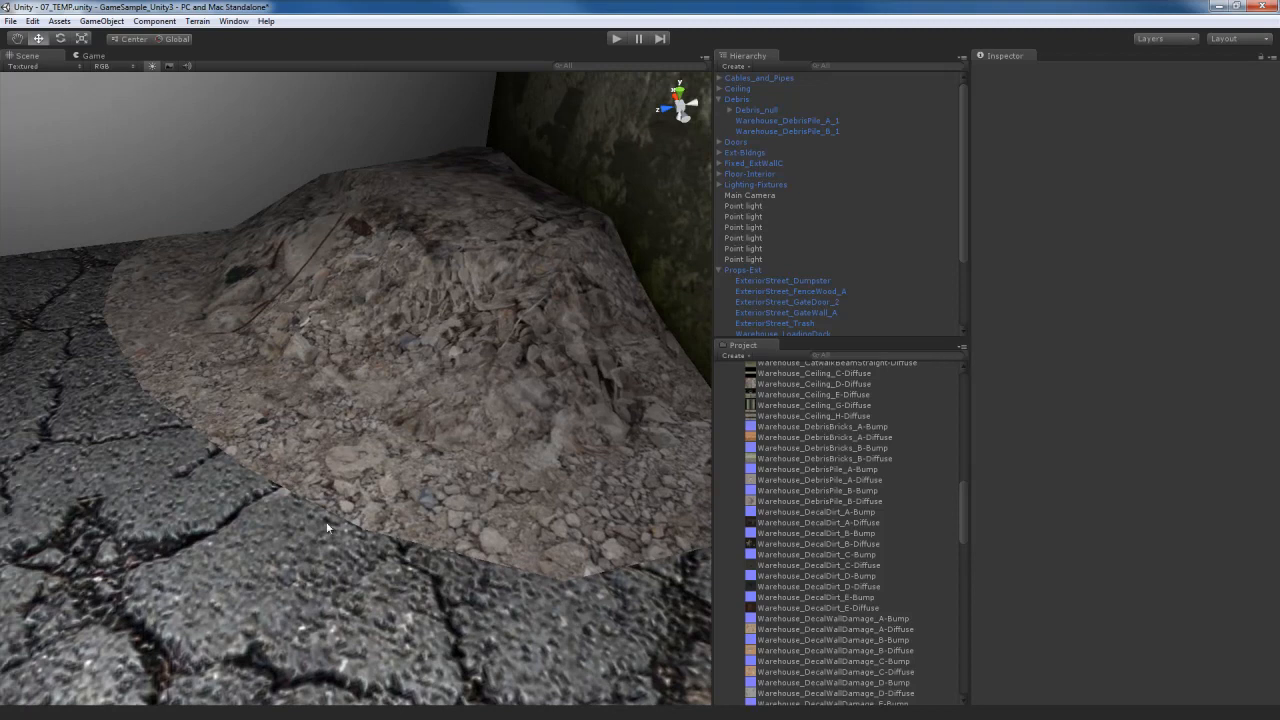
{"action": "left_click_drag", "start_coordinate": [452, 566], "coordinate": [580, 499], "text": "alt"}
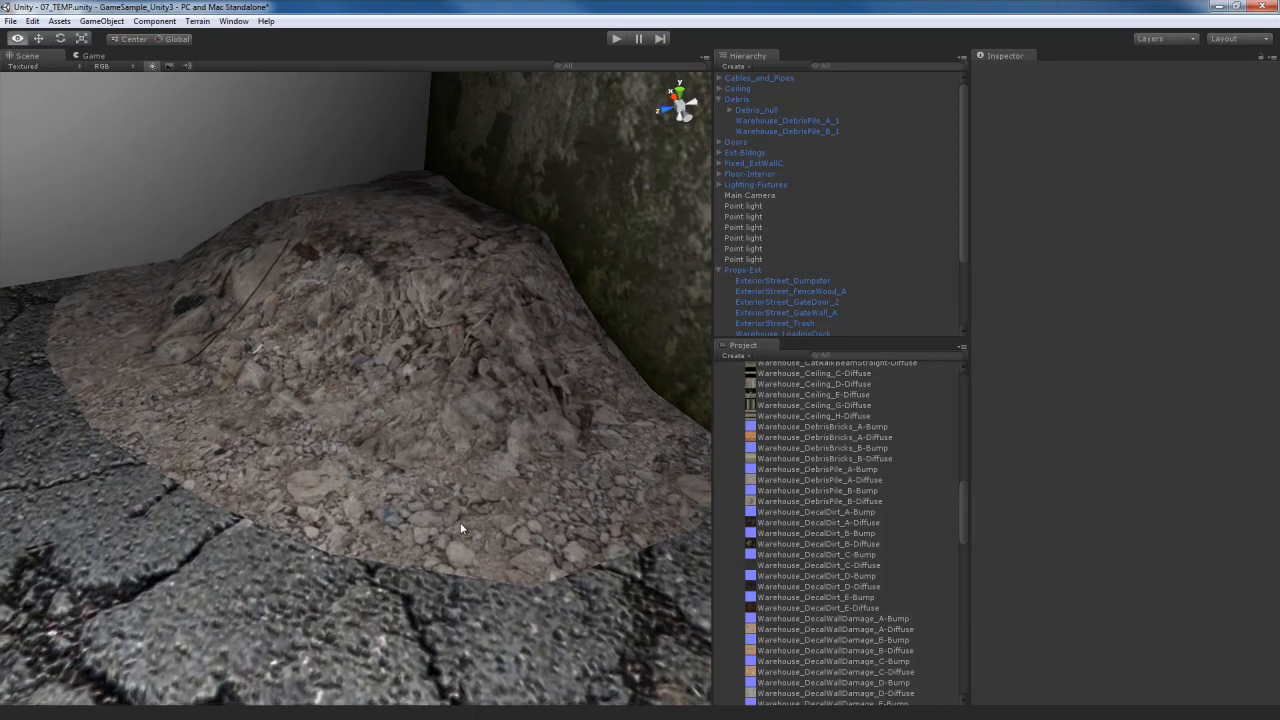
{"action": "left_click_drag", "start_coordinate": [460, 521], "coordinate": [438, 612], "text": "alt"}
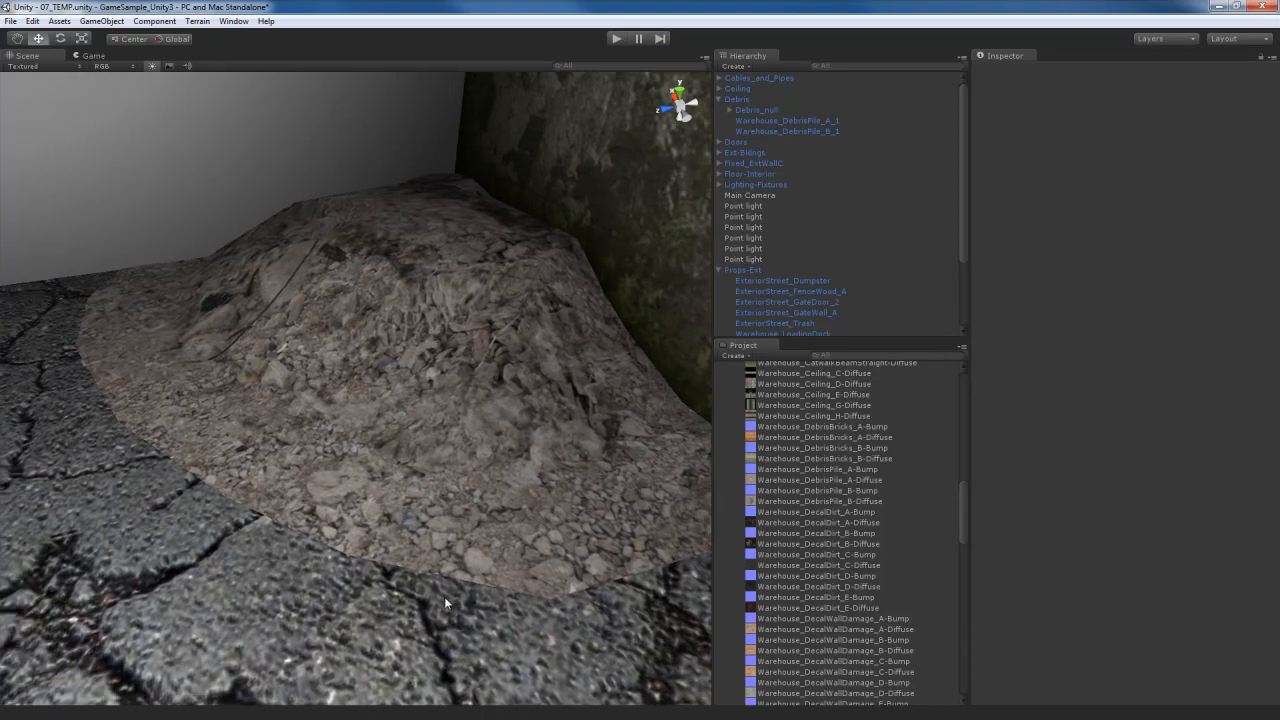
{"action": "left_click_drag", "start_coordinate": [447, 597], "coordinate": [463, 546], "text": "alt"}
{"action": "left_click", "coordinate": [460, 433]}
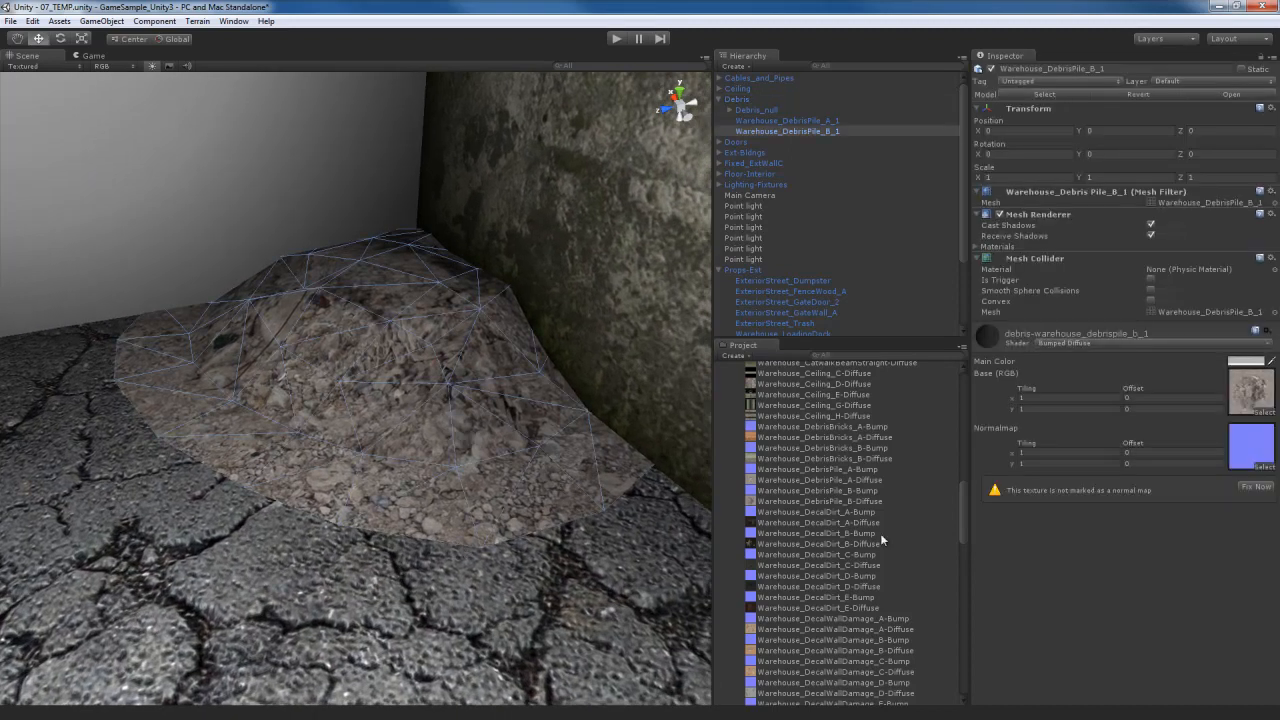
{"action": "left_click", "coordinate": [1254, 489]}
Step: Switch the debris pile material's shader to Transparent/Bumped Diffuse
{"action": "left_click", "coordinate": [1060, 343]}
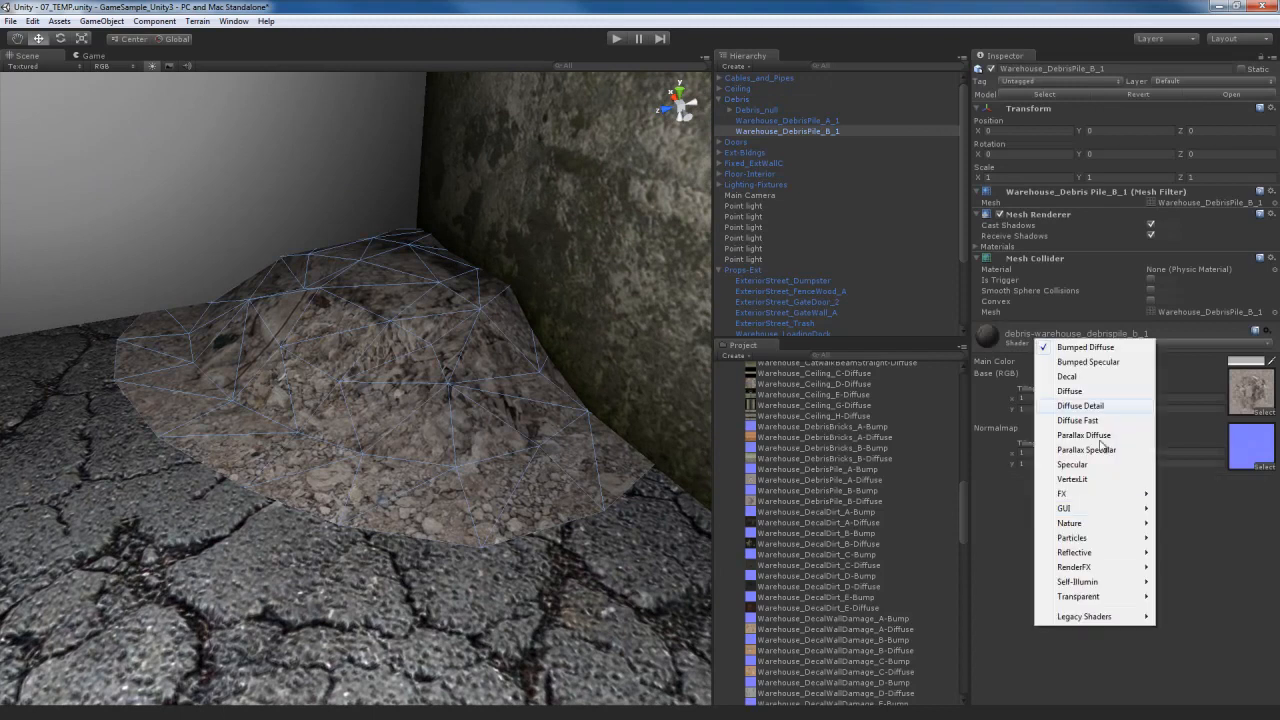
{"action": "mouse_move", "coordinate": [1100, 597]}
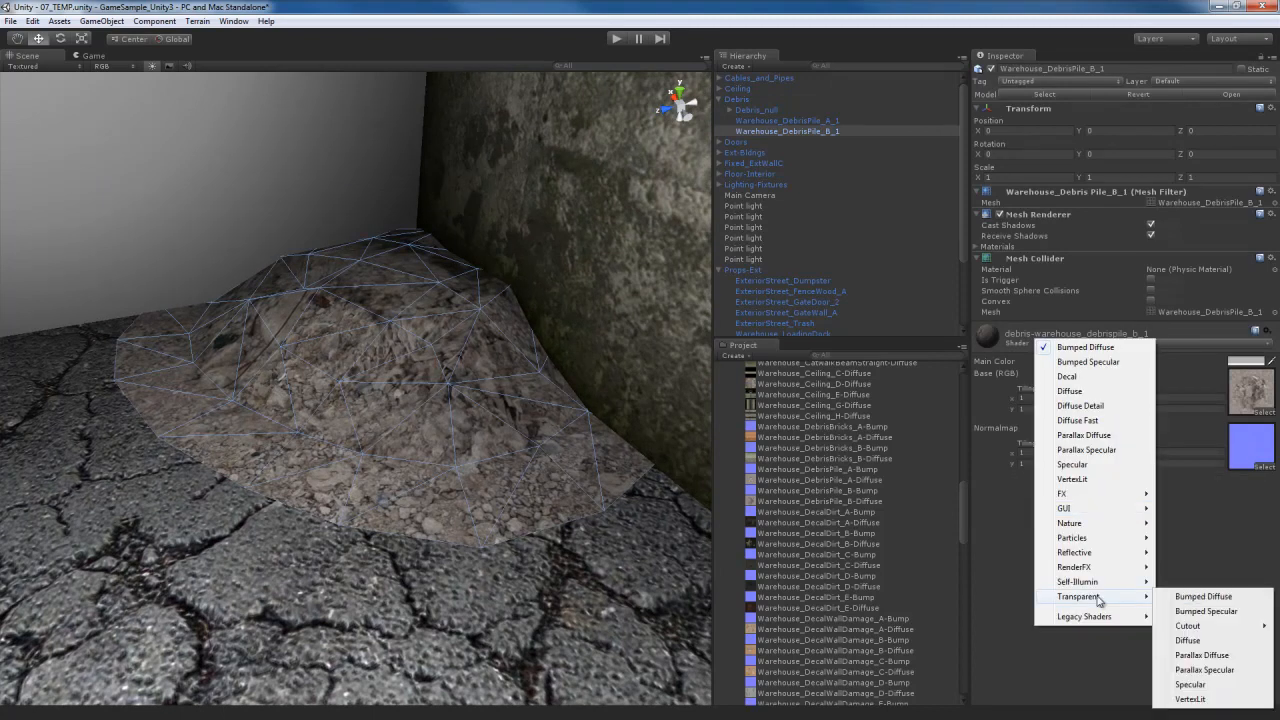
{"action": "left_click", "coordinate": [1226, 597]}
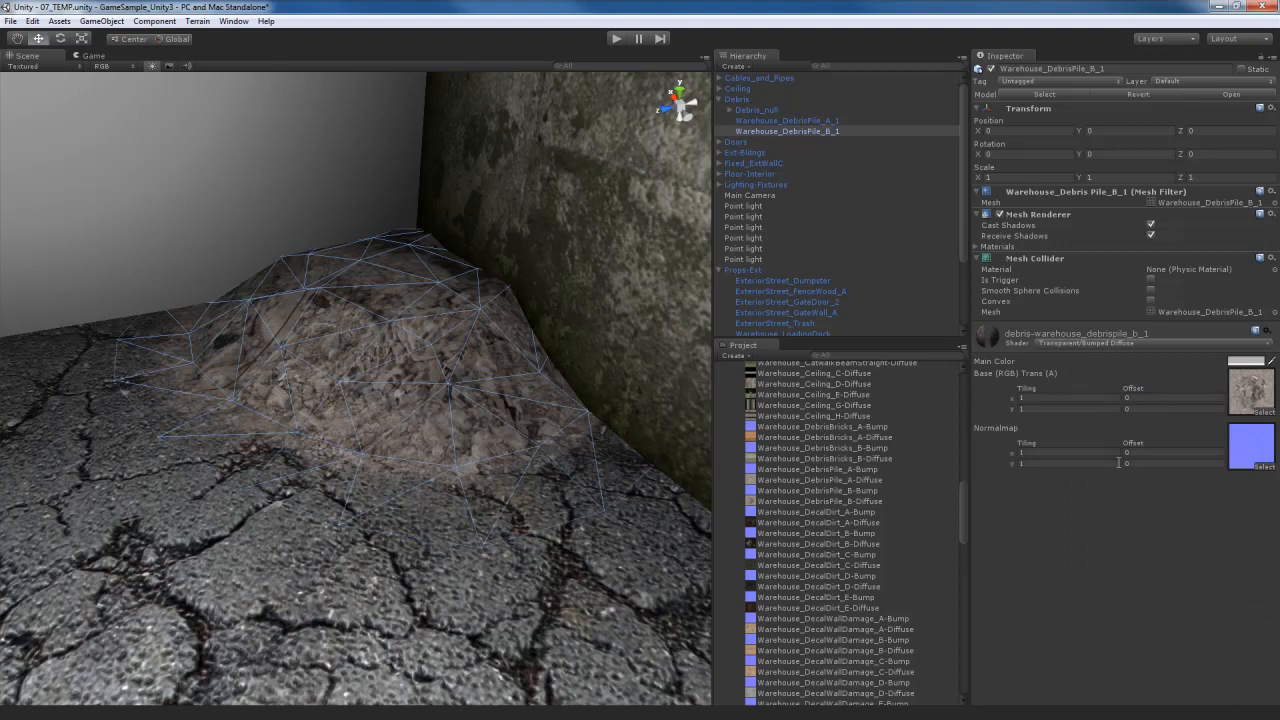
Step: Examine how the debris pile's edges blend into the asphalt and view the alpha channel of Warehouse_DebrisPile_B-Diffuse
{"action": "scroll", "coordinate": [428, 413], "scroll_direction": "up", "scroll_amount": 5}
{"action": "left_click_drag", "start_coordinate": [518, 487], "coordinate": [164, 230], "text": "alt"}
{"action": "scroll", "coordinate": [404, 486], "scroll_direction": "down", "scroll_amount": 2}
{"action": "left_click_drag", "start_coordinate": [276, 376], "coordinate": [580, 266], "text": "alt"}
{"action": "left_click_drag", "start_coordinate": [449, 391], "coordinate": [352, 342], "text": "alt"}
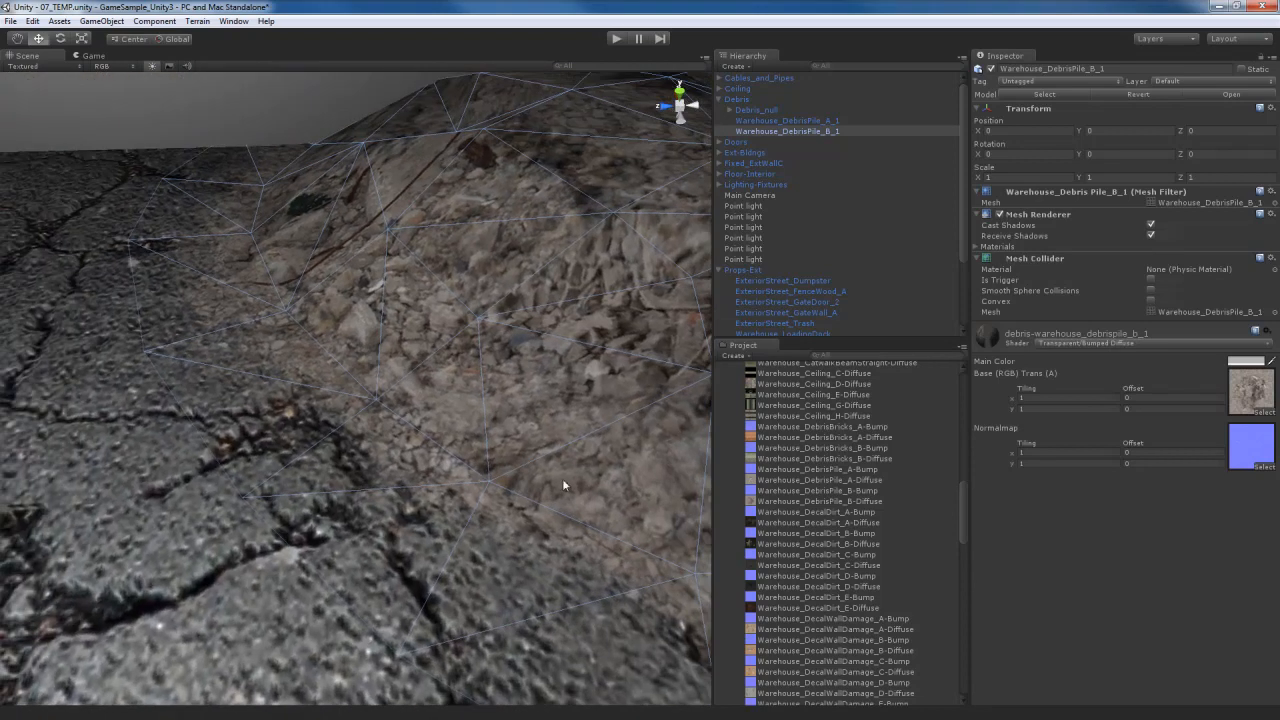
{"action": "right_click_drag", "start_coordinate": [562, 478], "coordinate": [533, 466], "text": "alt"}
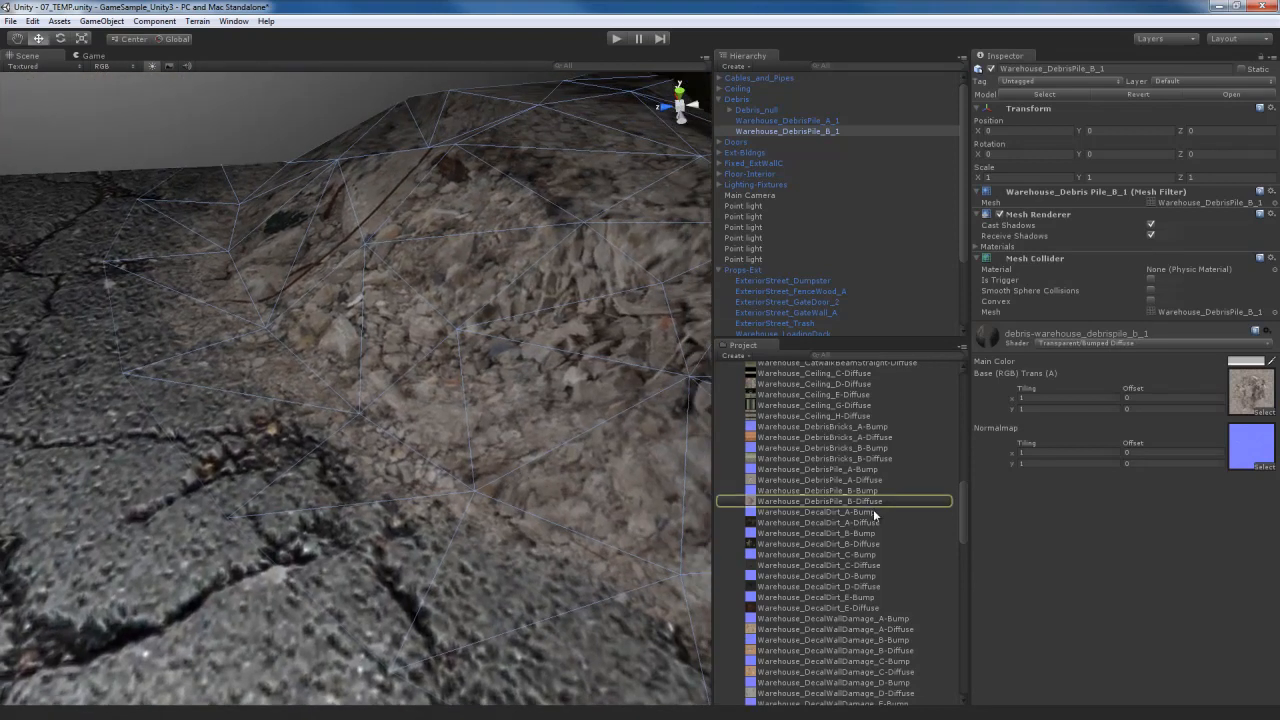
{"action": "left_click", "coordinate": [865, 501]}
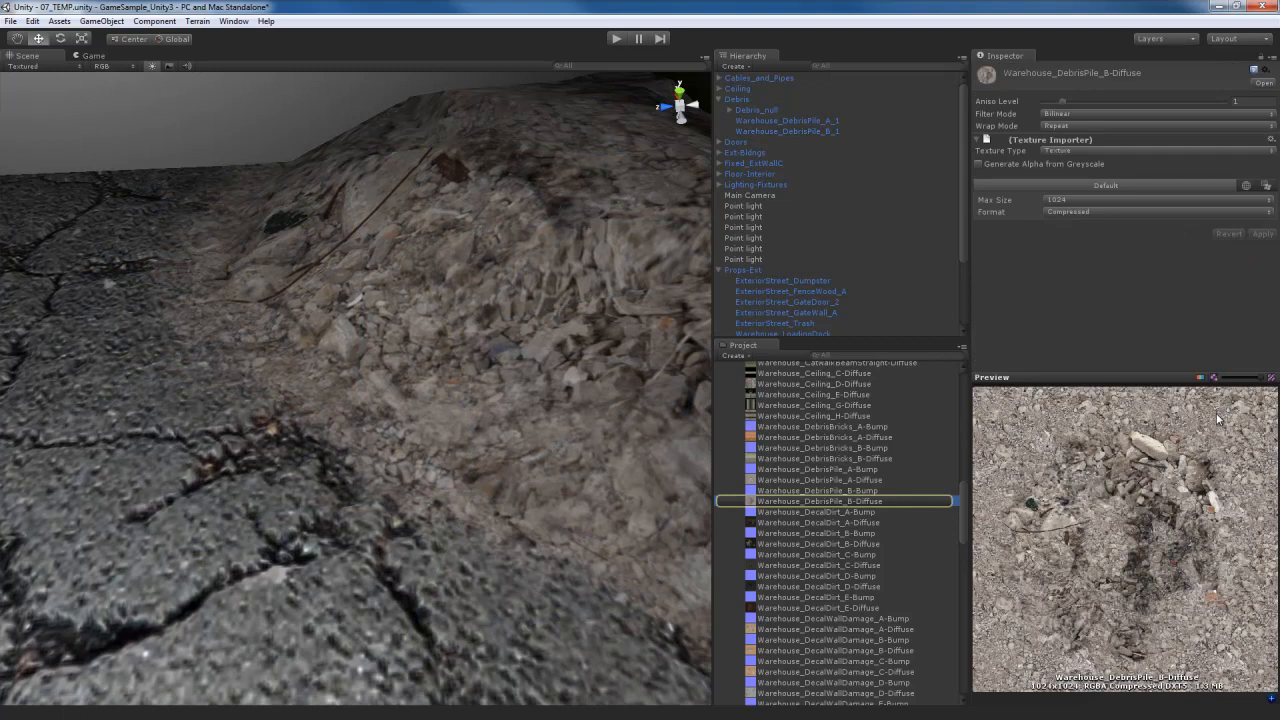
{"action": "left_click", "coordinate": [1200, 378]}
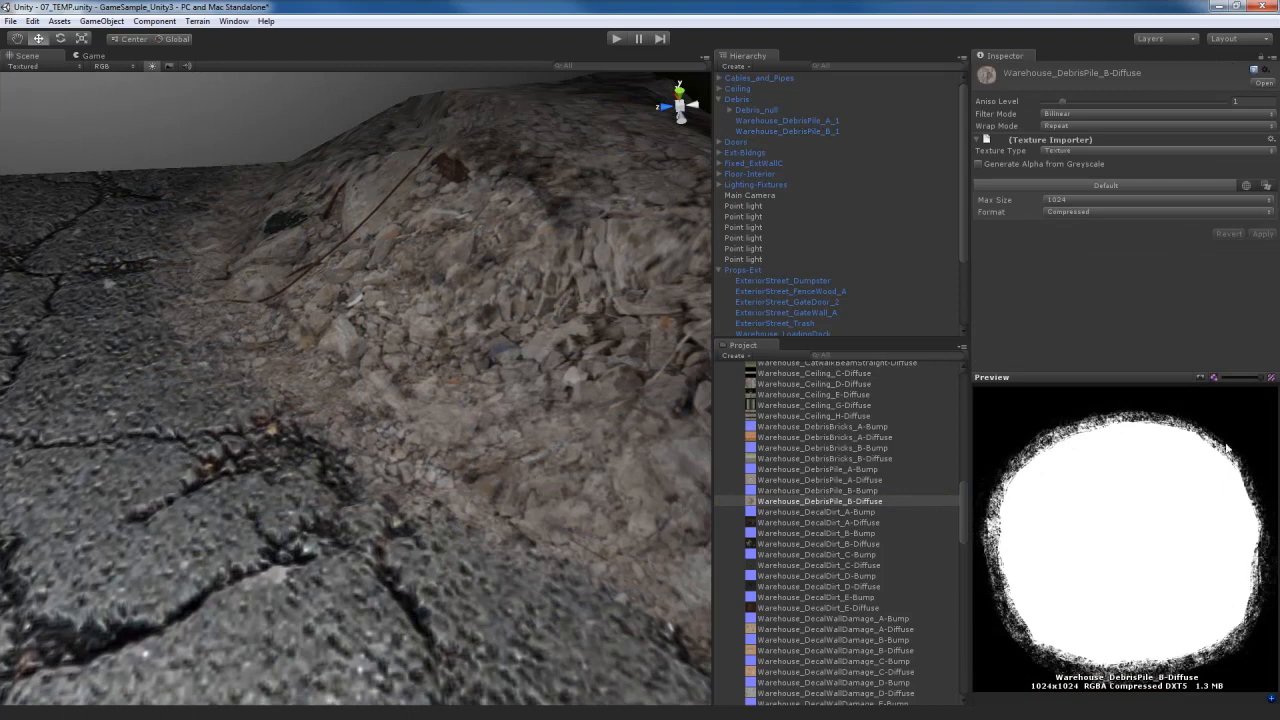
{"action": "right_click_drag", "start_coordinate": [424, 513], "coordinate": [422, 500]}
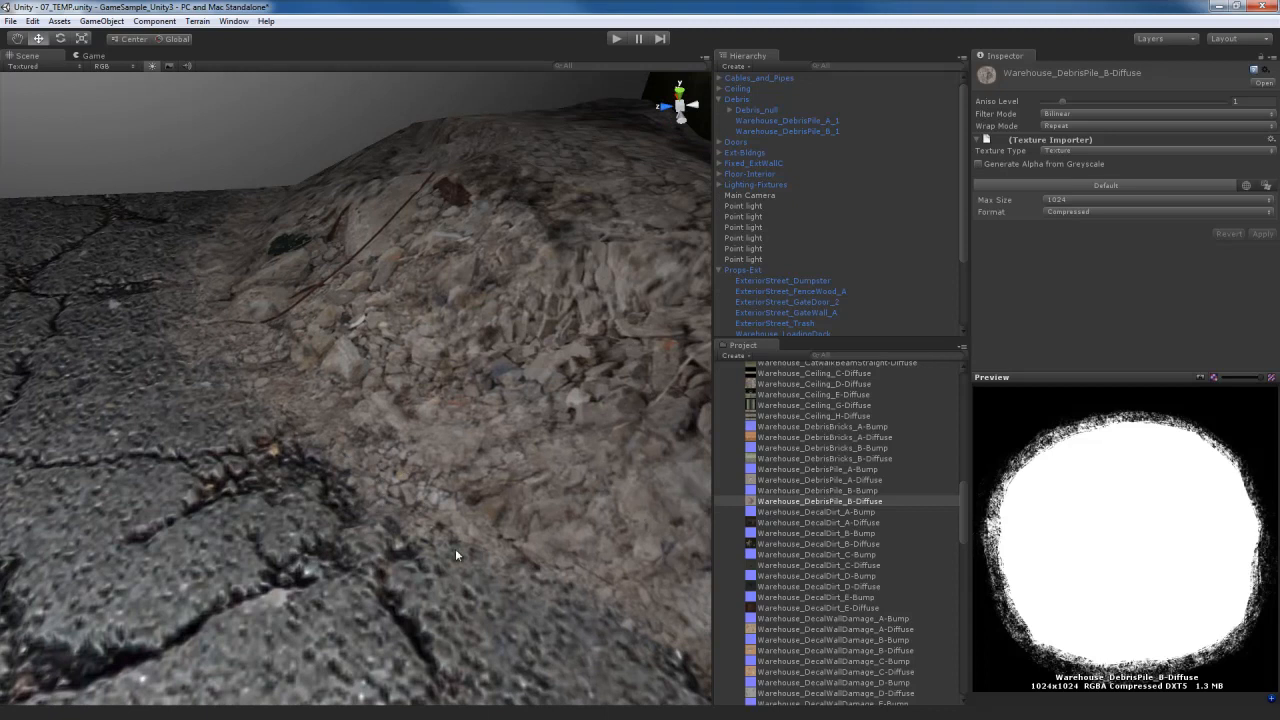
Step: Assign the ExteriorStreet_FenceWood_A-Diffuse texture as the base map of the wooden fence above the gate wall
{"action": "right_click_drag", "start_coordinate": [450, 410], "coordinate": [483, 407]}
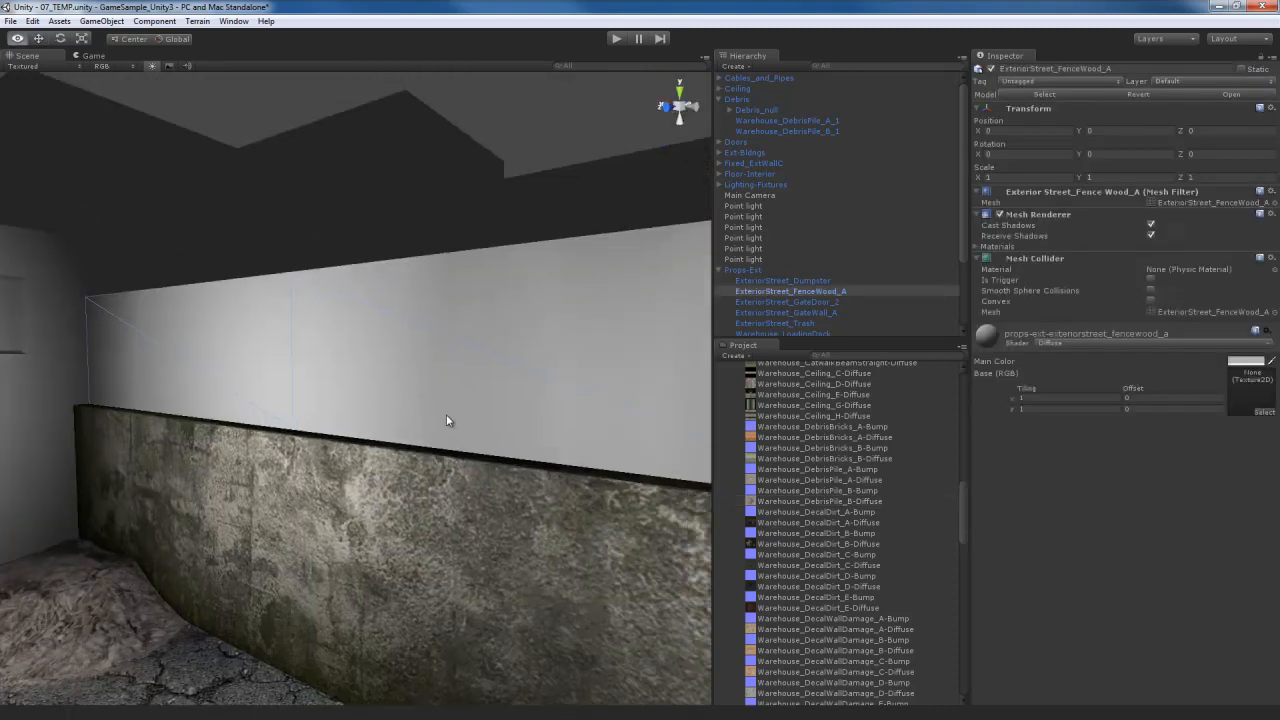
{"action": "key", "text": "s"}
{"action": "key", "text": "w"}
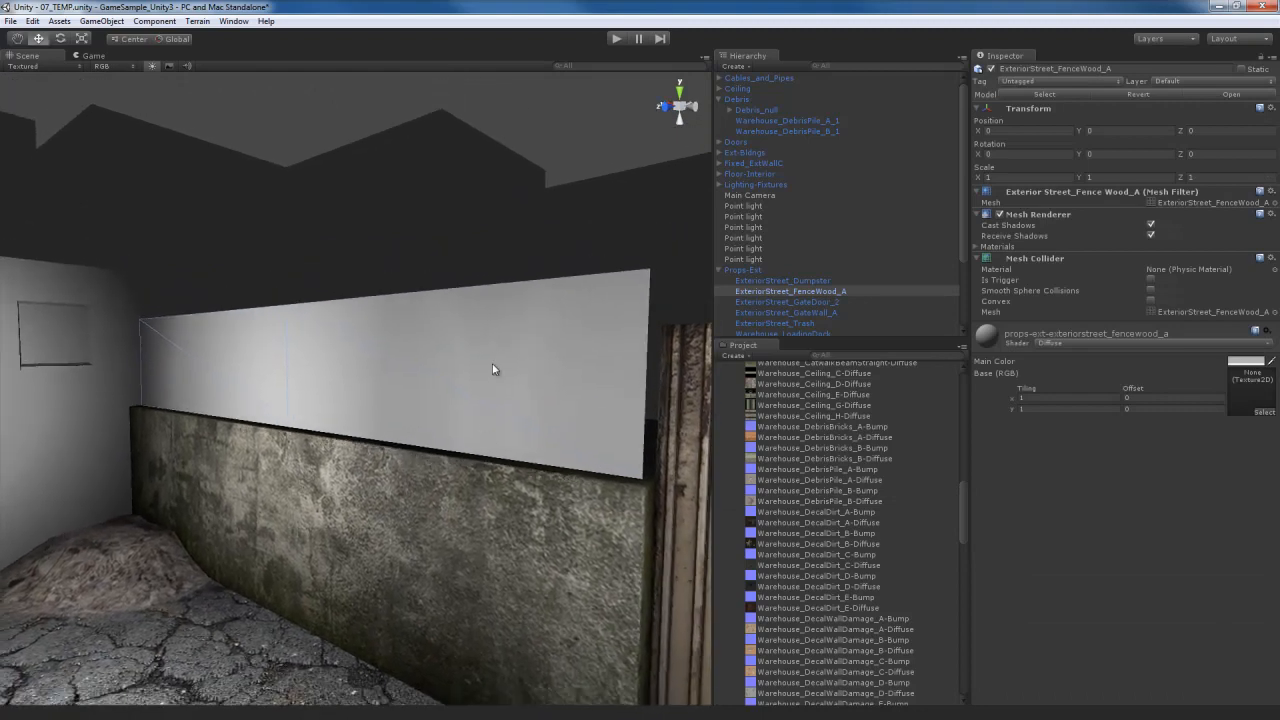
{"action": "left_click", "coordinate": [1264, 411]}
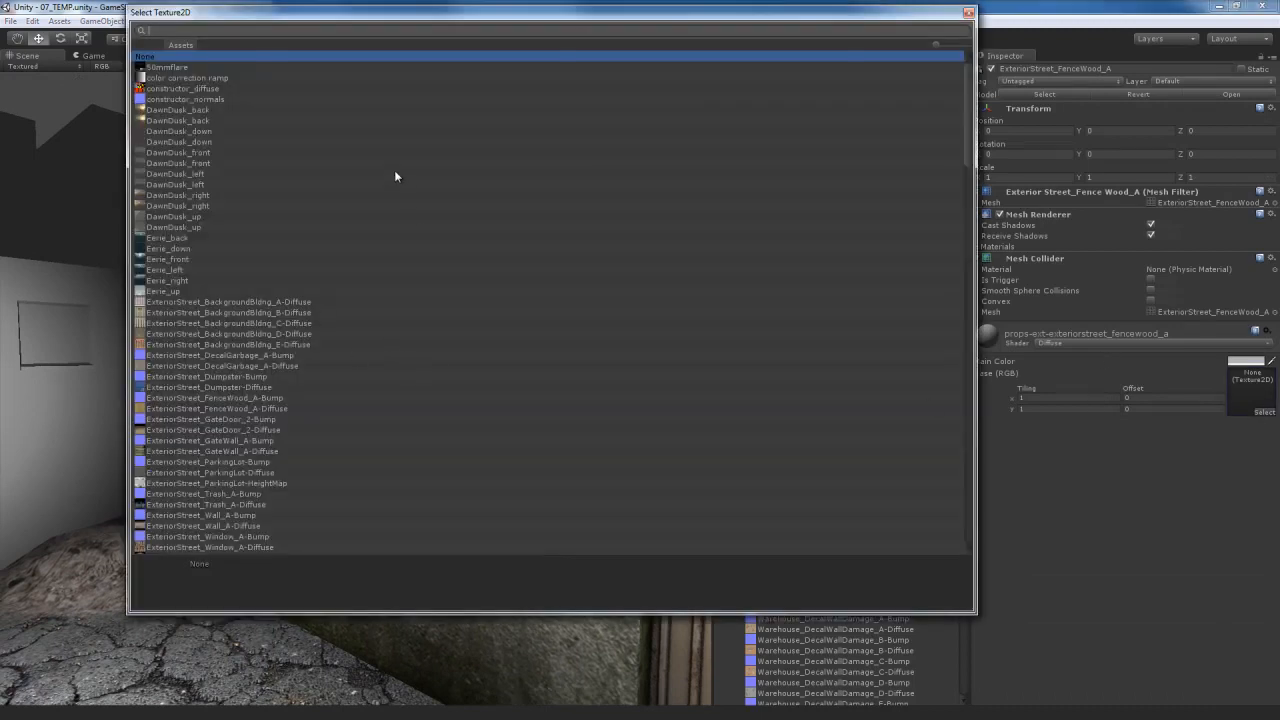
{"action": "type", "text": "fence"}
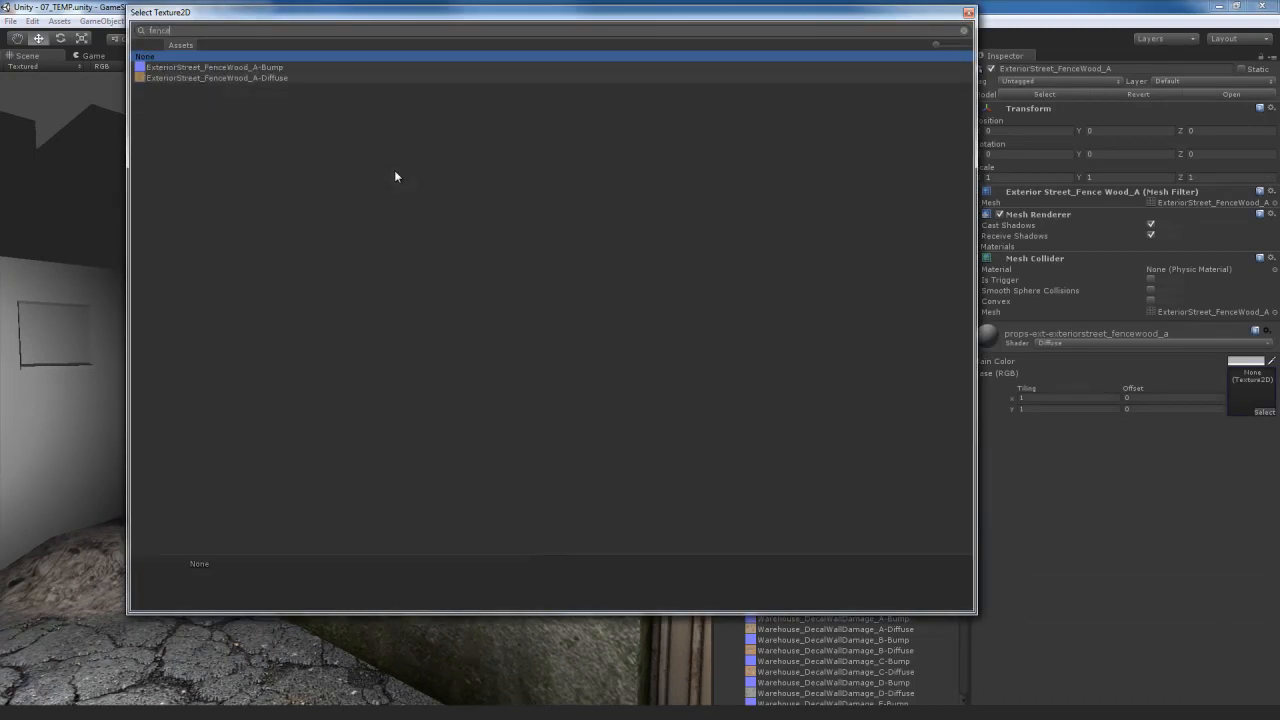
{"action": "double_click", "coordinate": [237, 78]}
Step: Change the wooden fence material's shader to Transparent/Cutout/Bumped Specular
{"action": "right_click_drag", "start_coordinate": [399, 448], "coordinate": [443, 443]}
{"action": "left_click_drag", "start_coordinate": [443, 443], "coordinate": [418, 417], "text": "alt"}
{"action": "scroll", "coordinate": [528, 435], "scroll_direction": "up", "scroll_amount": 3}
{"action": "scroll", "coordinate": [528, 435], "scroll_direction": "down", "scroll_amount": 3}
{"action": "scroll", "coordinate": [500, 443], "scroll_direction": "up", "scroll_amount": 2}
{"action": "scroll", "coordinate": [520, 411], "scroll_direction": "up", "scroll_amount": 3}
{"action": "scroll", "coordinate": [464, 405], "scroll_direction": "down", "scroll_amount": 3}
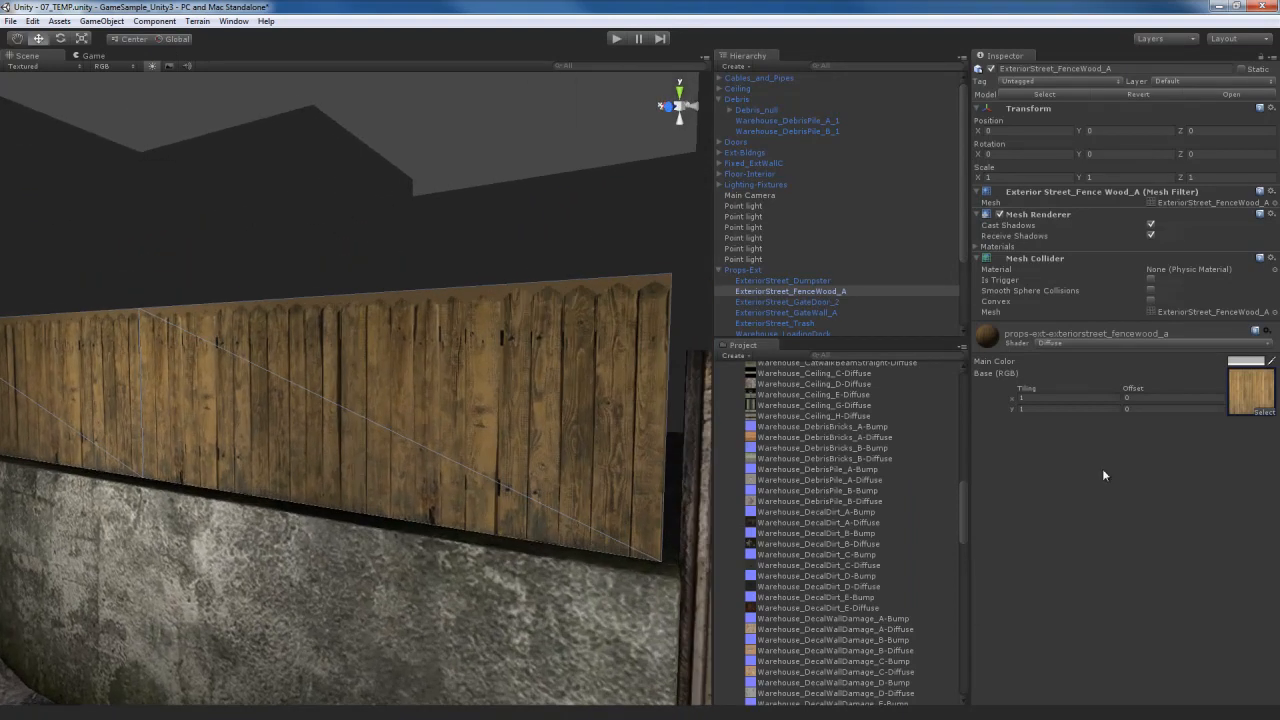
{"action": "left_click", "coordinate": [1137, 345]}
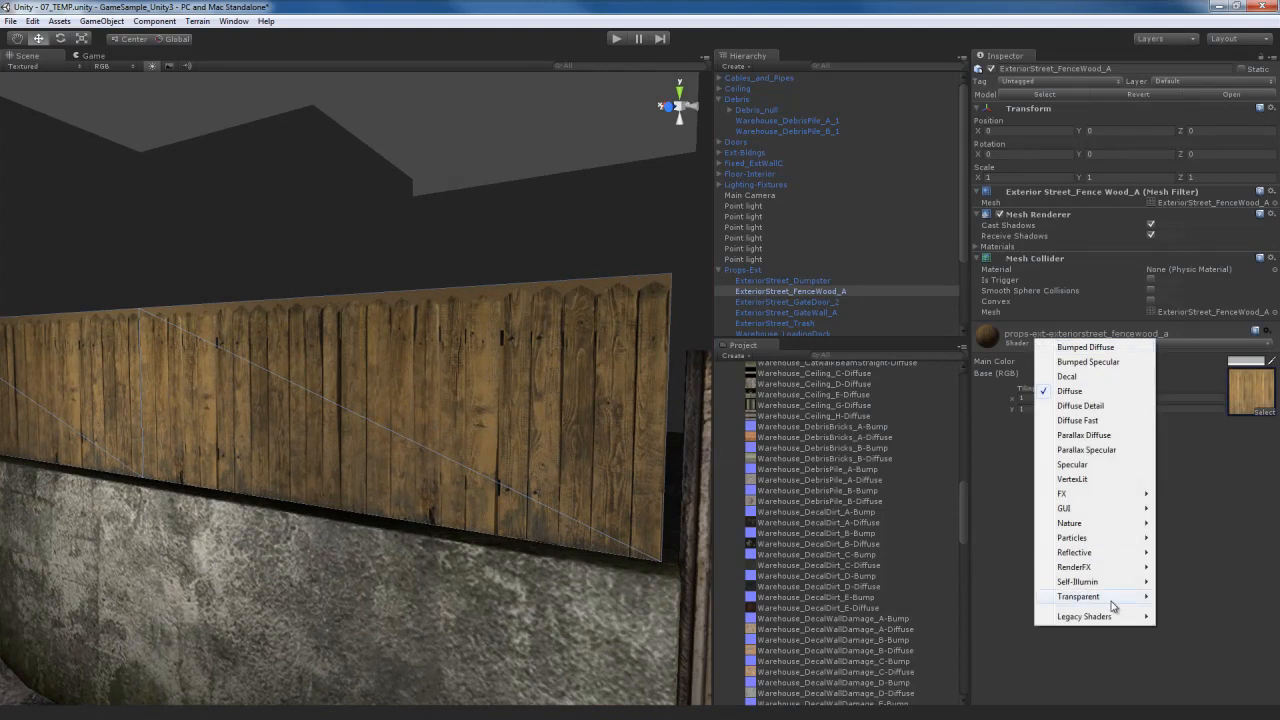
{"action": "mouse_move", "coordinate": [1110, 597]}
{"action": "mouse_move", "coordinate": [1218, 630]}
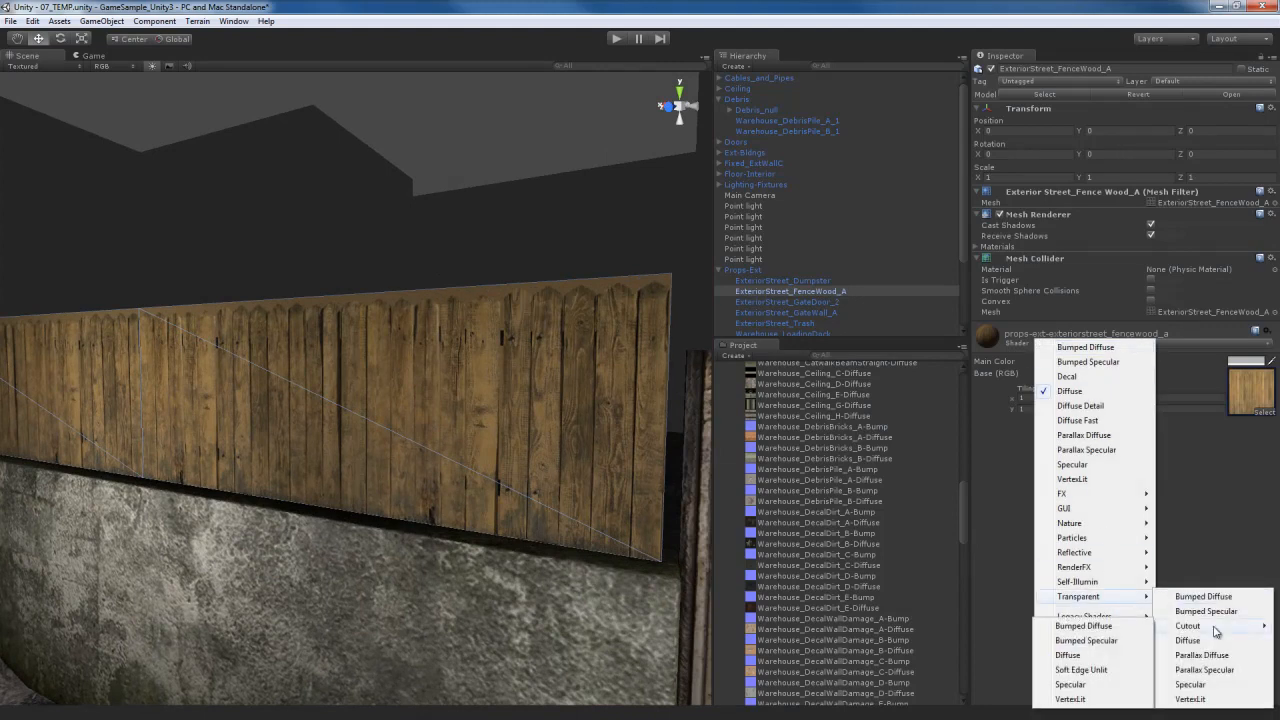
{"action": "left_click", "coordinate": [1108, 644]}
{"action": "left_click_drag", "start_coordinate": [511, 327], "coordinate": [504, 319], "text": "alt"}
{"action": "mouse_move", "coordinate": [565, 377]}
{"action": "left_mouse_down", "text": "alt"}
{"action": "mouse_move", "coordinate": [549, 378]}
{"action": "mouse_move", "coordinate": [565, 376]}
{"action": "left_mouse_up", "text": "alt"}
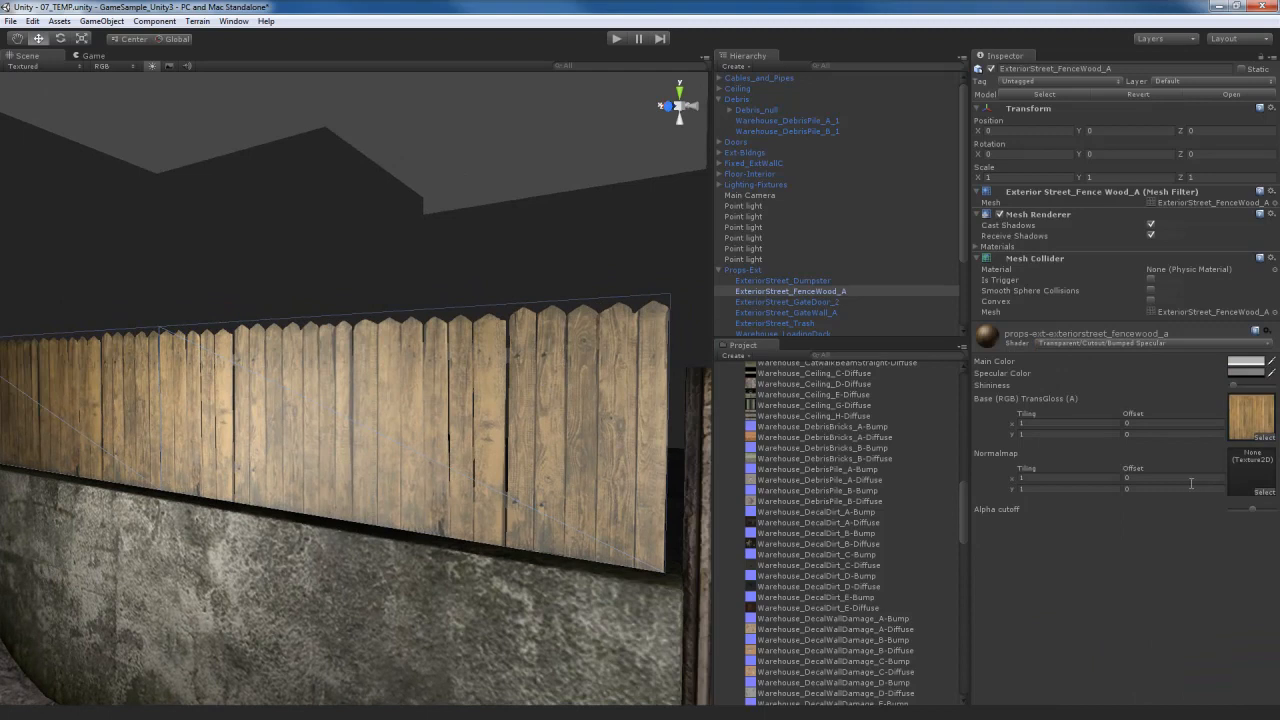
Step: View the alpha channel of the ExteriorStreet_FenceWood_A-Diffuse texture
{"action": "left_click", "coordinate": [1248, 415]}
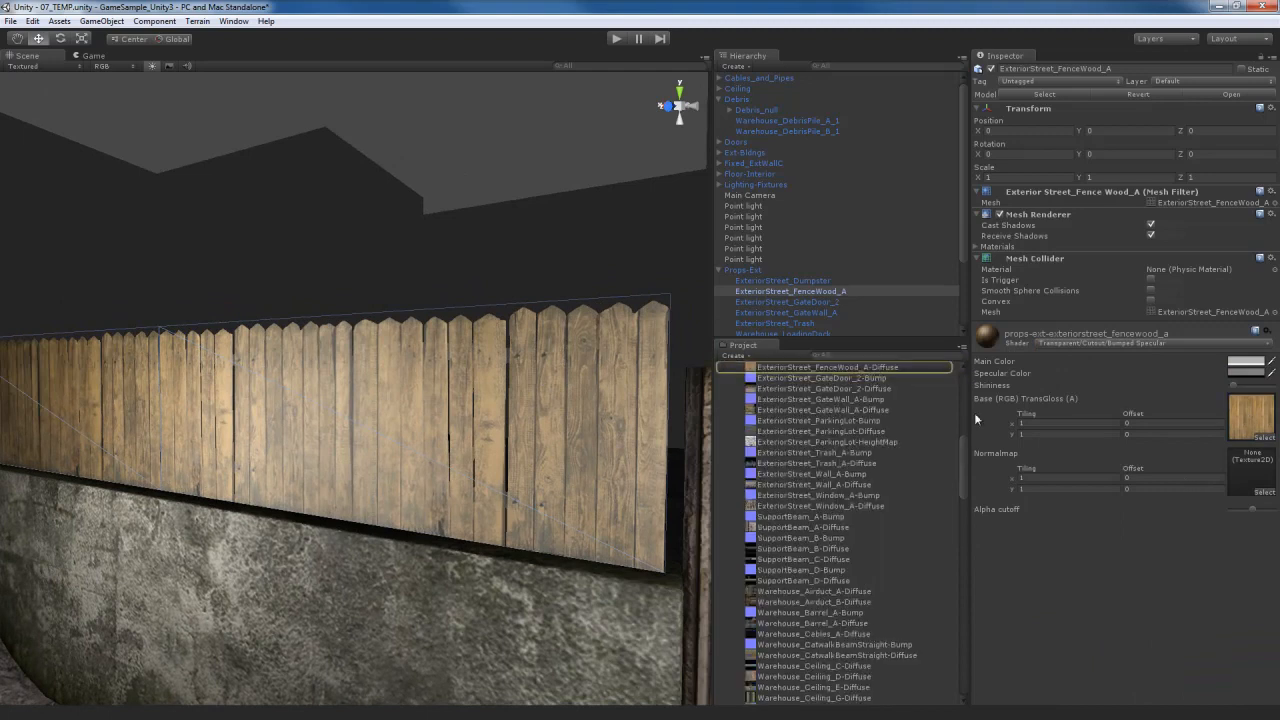
{"action": "left_click", "coordinate": [865, 367]}
{"action": "left_click", "coordinate": [1200, 377]}
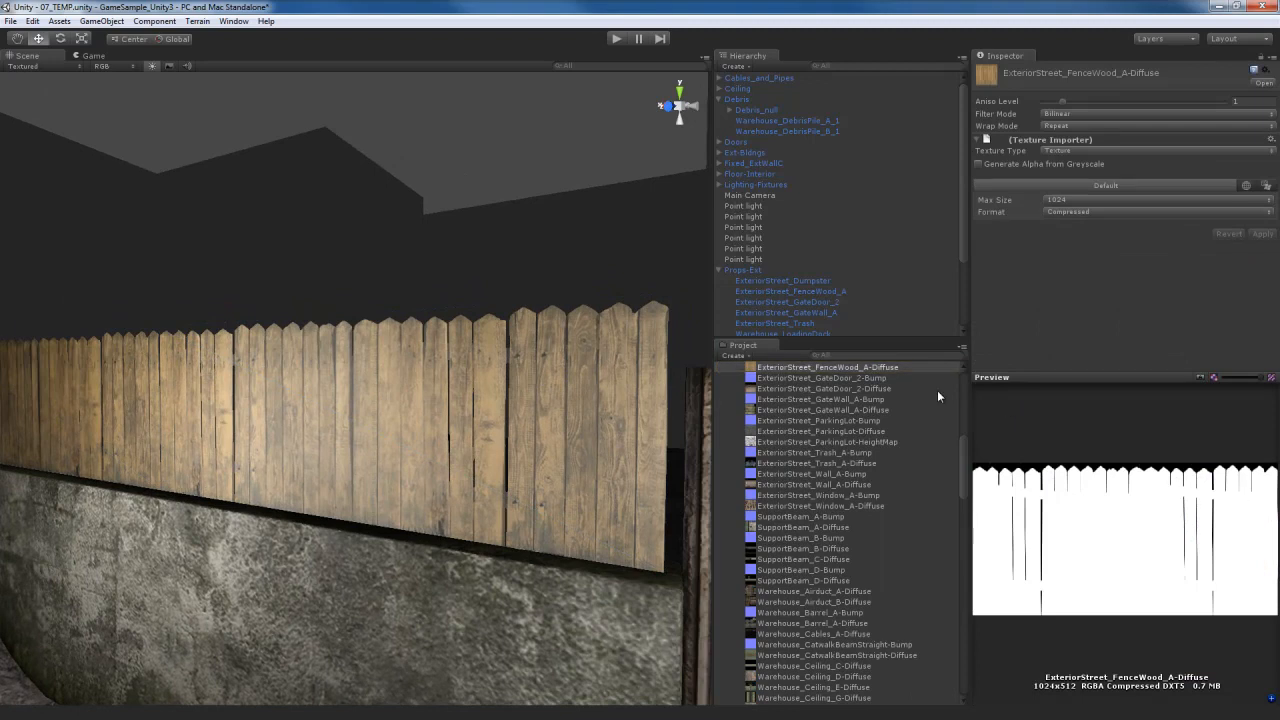
Step: Assign ExteriorStreet_FenceWood_A-Bump as the wooden fence material's normal map
{"action": "left_click", "coordinate": [544, 385]}
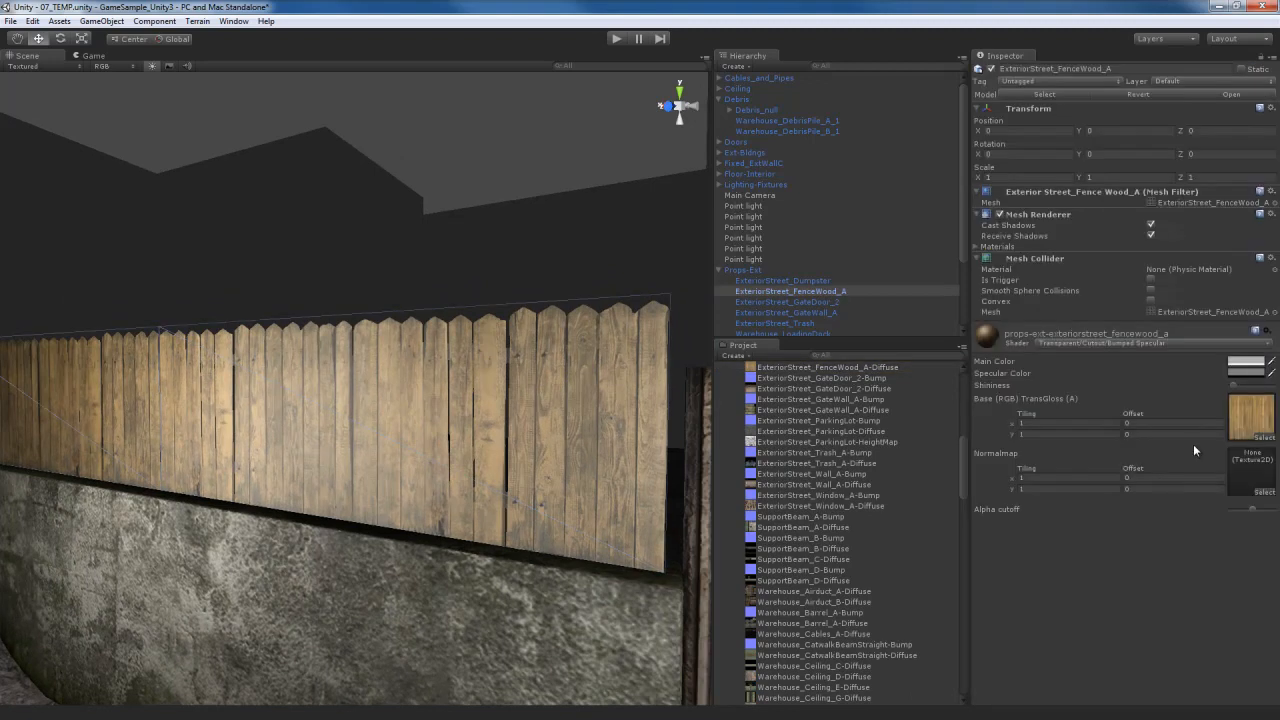
{"action": "left_click", "coordinate": [1263, 493]}
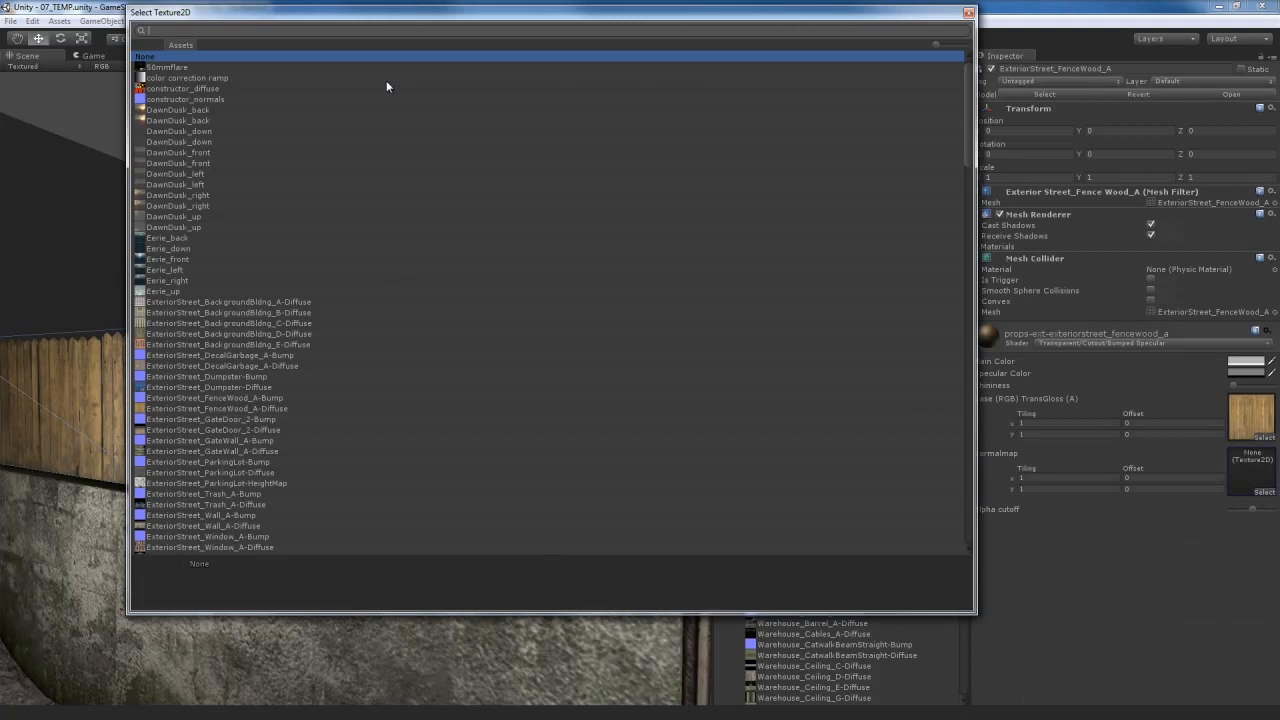
{"action": "type", "text": "fend"}
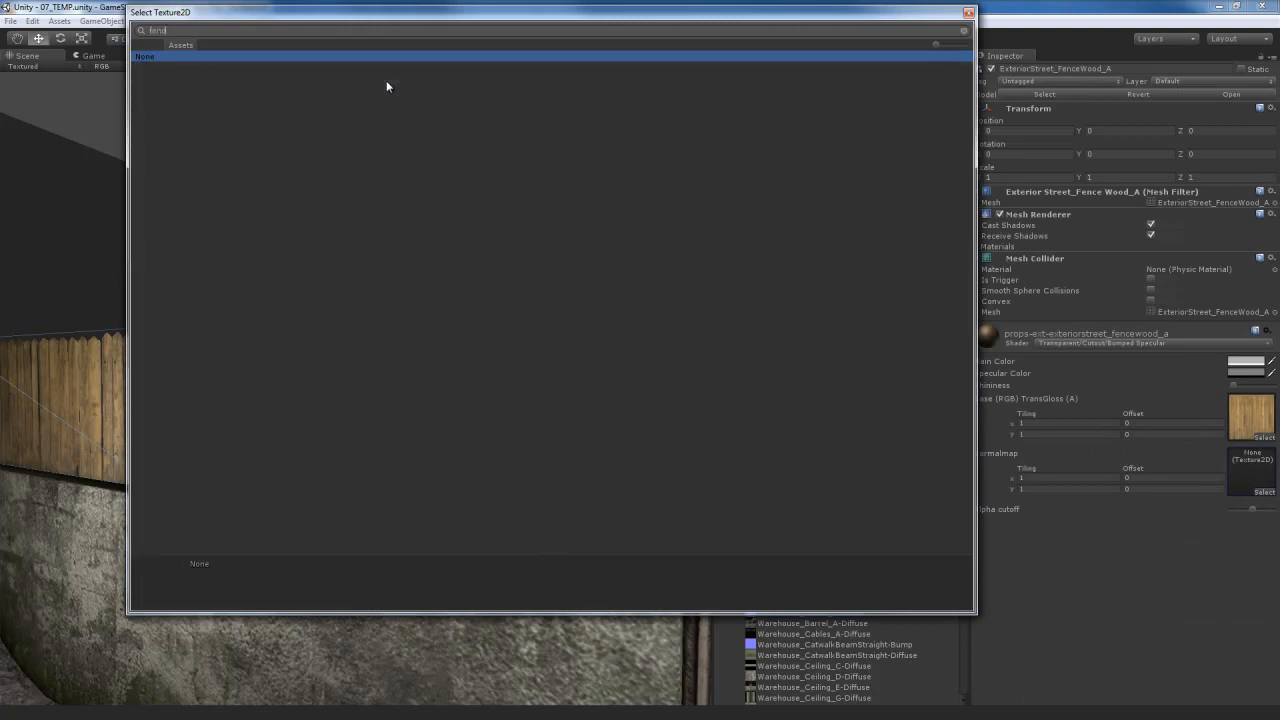
{"action": "key", "text": "BackSpace"}
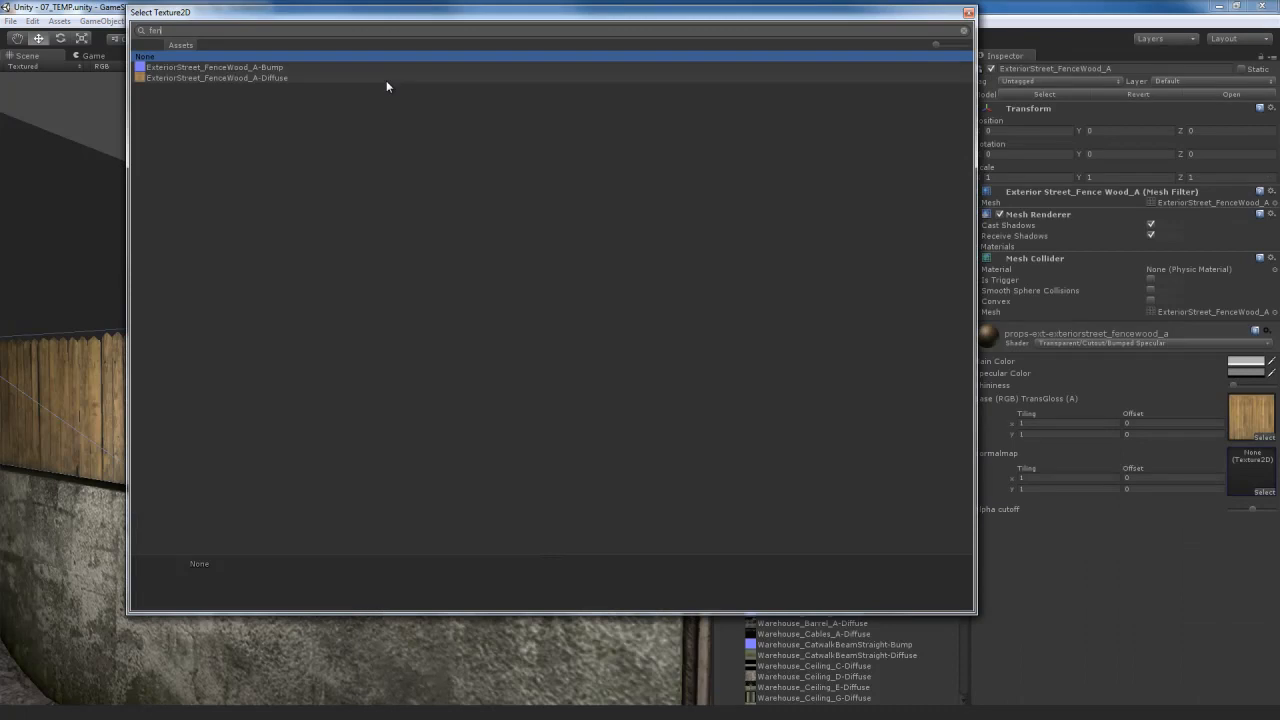
{"action": "double_click", "coordinate": [243, 68]}
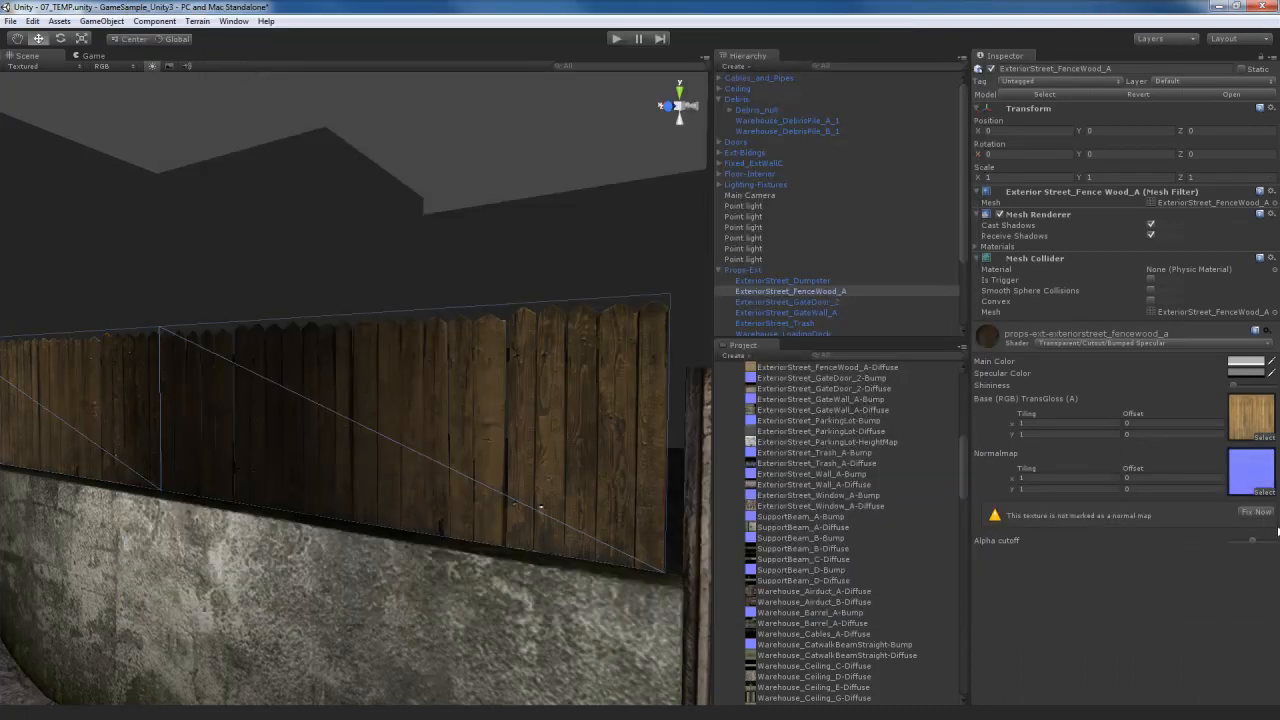
Step: Mark the wooden fence's bump texture as a normal map and darken its specular color to a grey with a V of 44
{"action": "left_click", "coordinate": [1256, 512]}
{"action": "right_click_drag", "start_coordinate": [505, 520], "coordinate": [537, 490]}
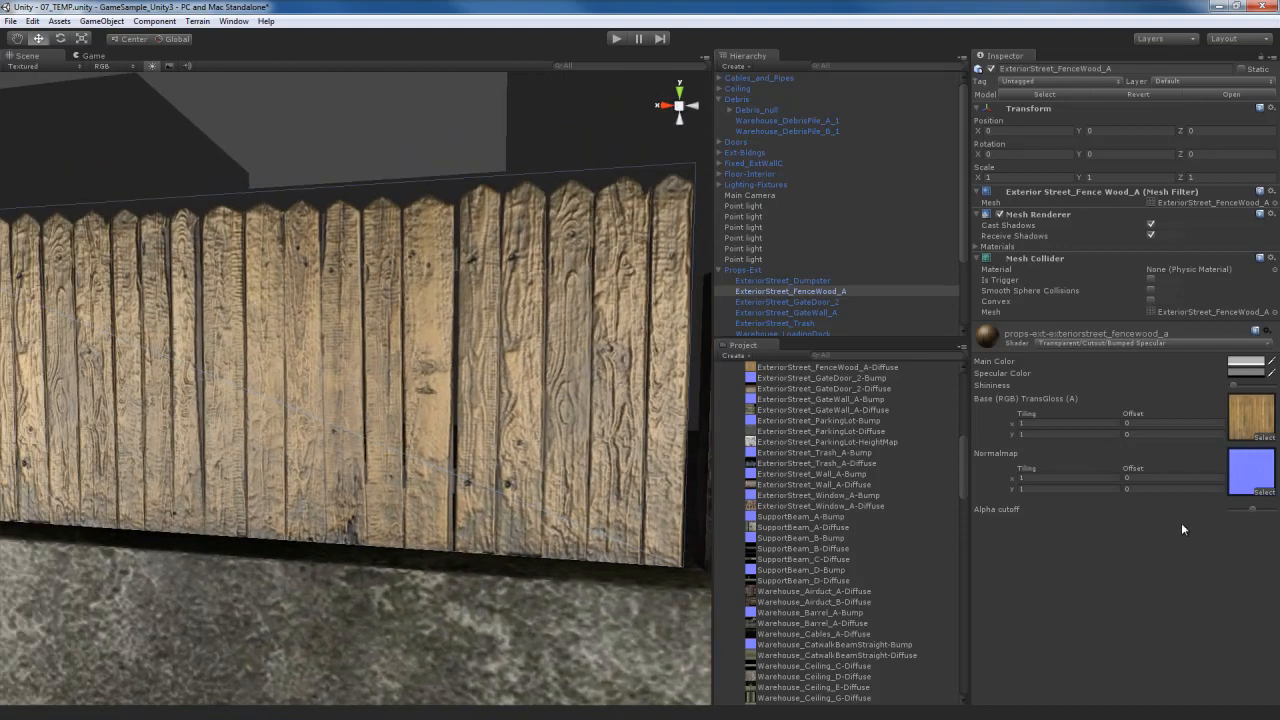
{"action": "left_click", "coordinate": [1245, 373]}
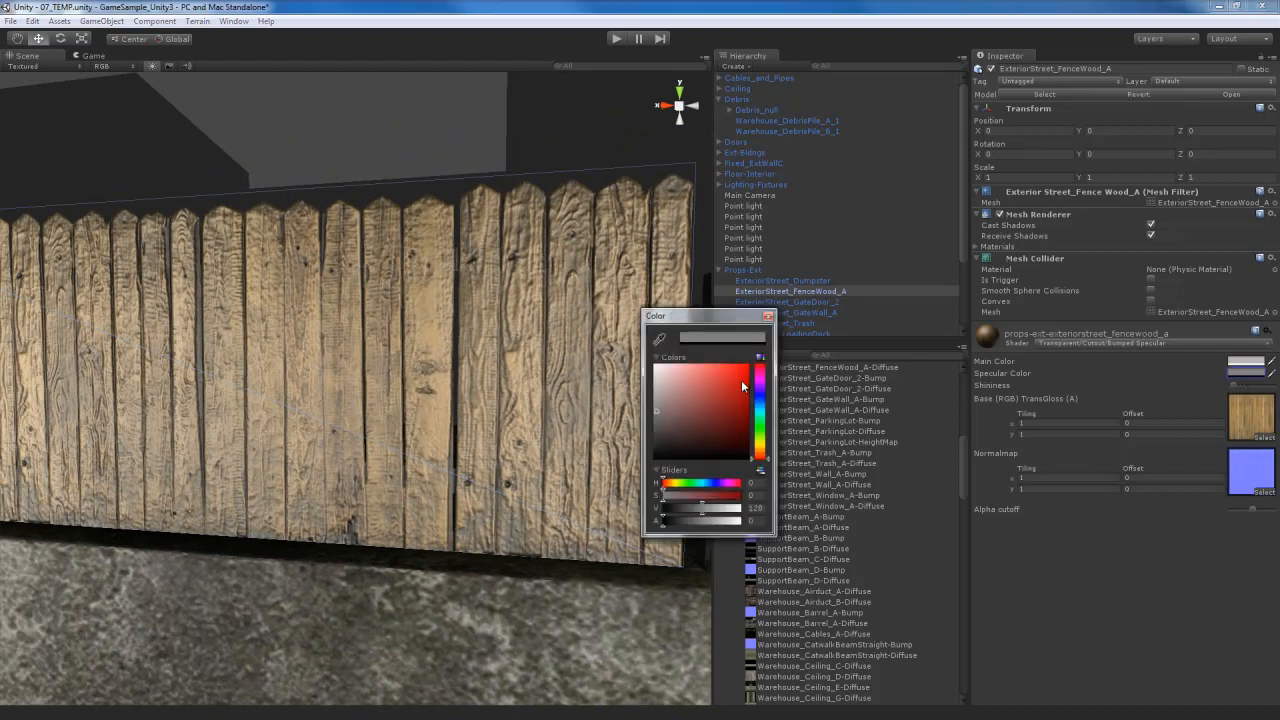
{"action": "mouse_move", "coordinate": [658, 406]}
{"action": "left_mouse_down"}
{"action": "mouse_move", "coordinate": [652, 462]}
{"action": "mouse_move", "coordinate": [650, 441]}
{"action": "left_mouse_up"}
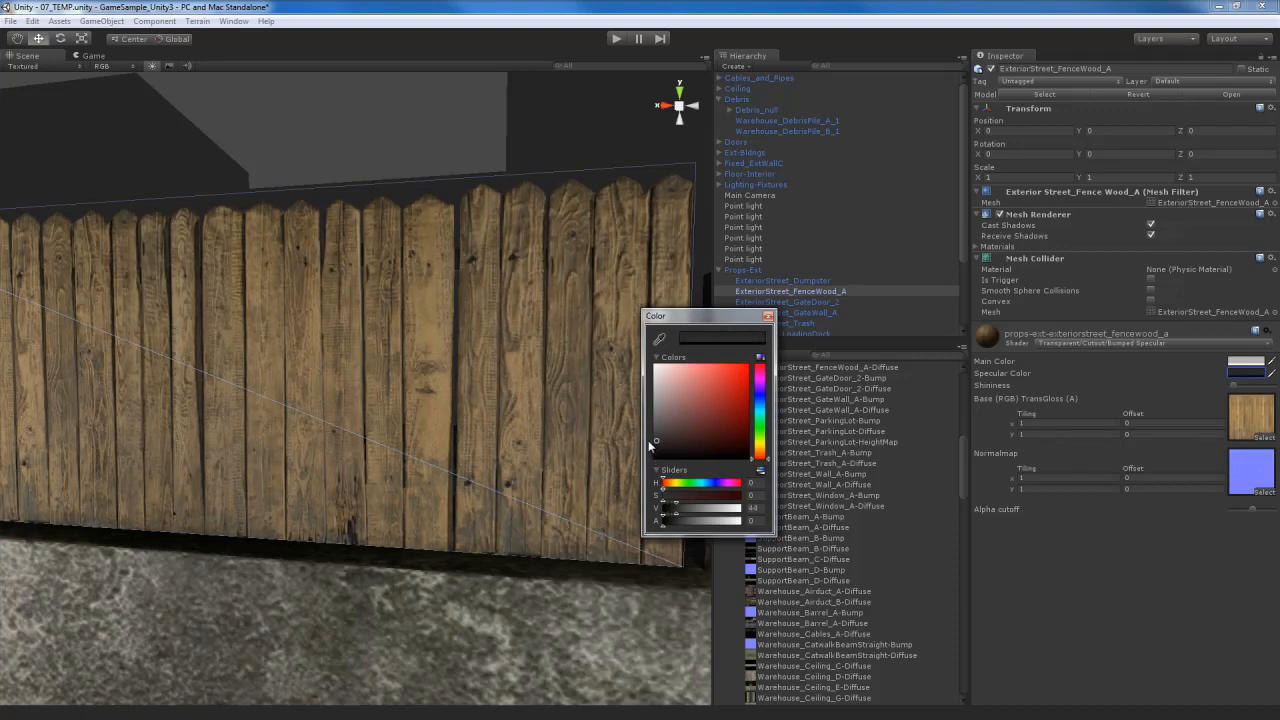
{"action": "left_click", "coordinate": [768, 317]}
{"action": "left_click_drag", "start_coordinate": [408, 424], "coordinate": [452, 431], "text": "alt"}
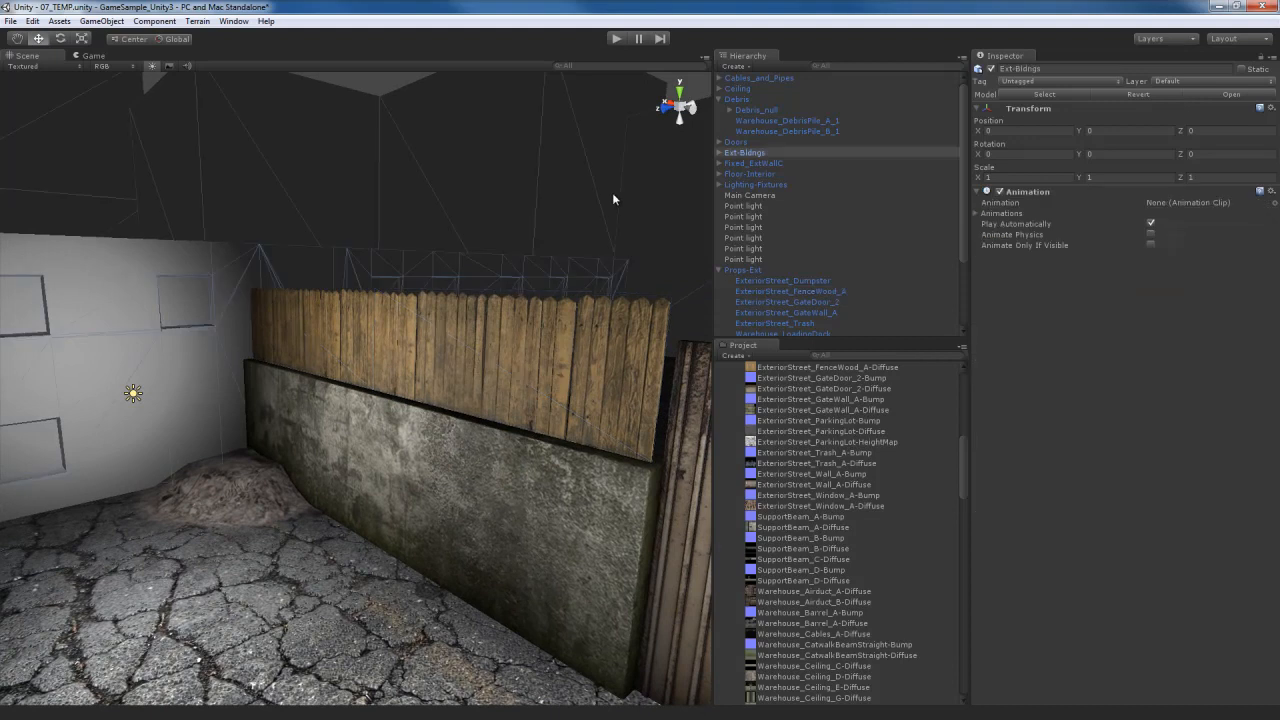
{"action": "left_click", "coordinate": [613, 194]}
{"action": "right_click_drag", "start_coordinate": [476, 378], "coordinate": [547, 306]}
{"action": "left_click", "coordinate": [601, 171]}
{"action": "right_click_drag", "start_coordinate": [461, 466], "coordinate": [447, 515]}
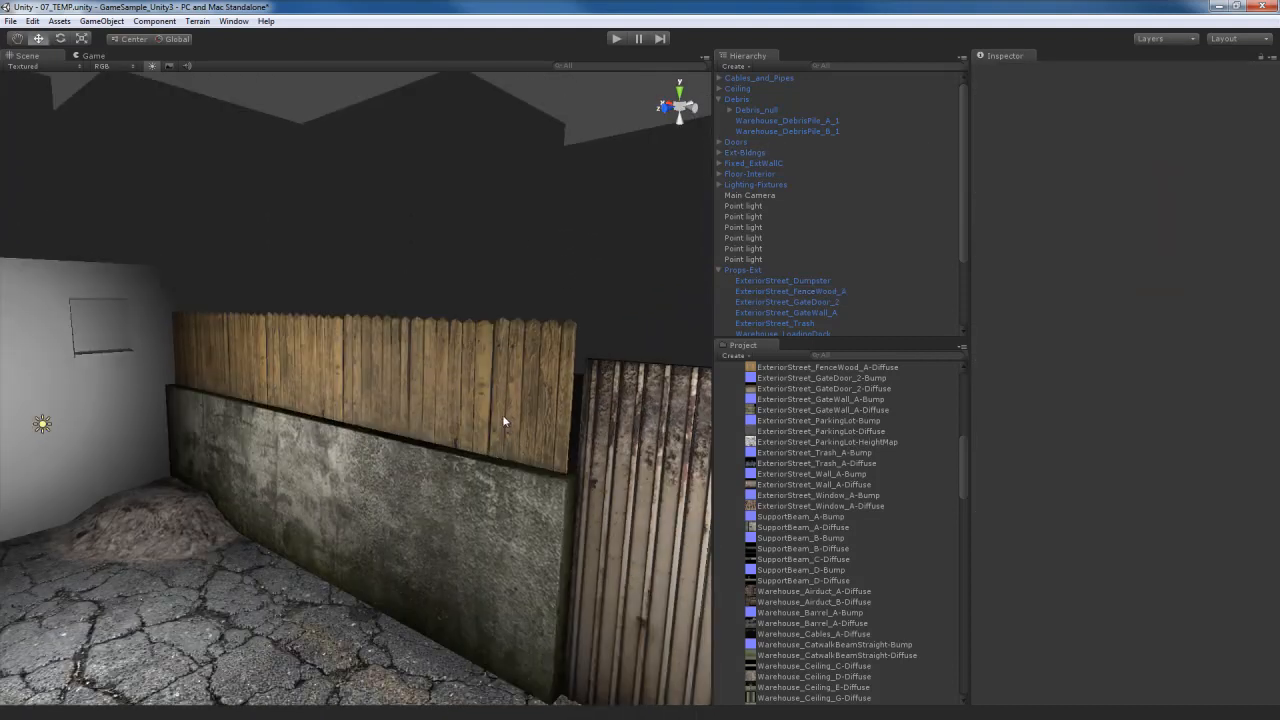
Step: Assign the ExteriorStreet_Wall_A-Diffuse texture as the base map of the exterior street wall with the window openings
{"action": "right_click_drag", "start_coordinate": [539, 485], "coordinate": [354, 527]}
{"action": "left_click", "coordinate": [440, 450]}
{"action": "key", "text": "f"}
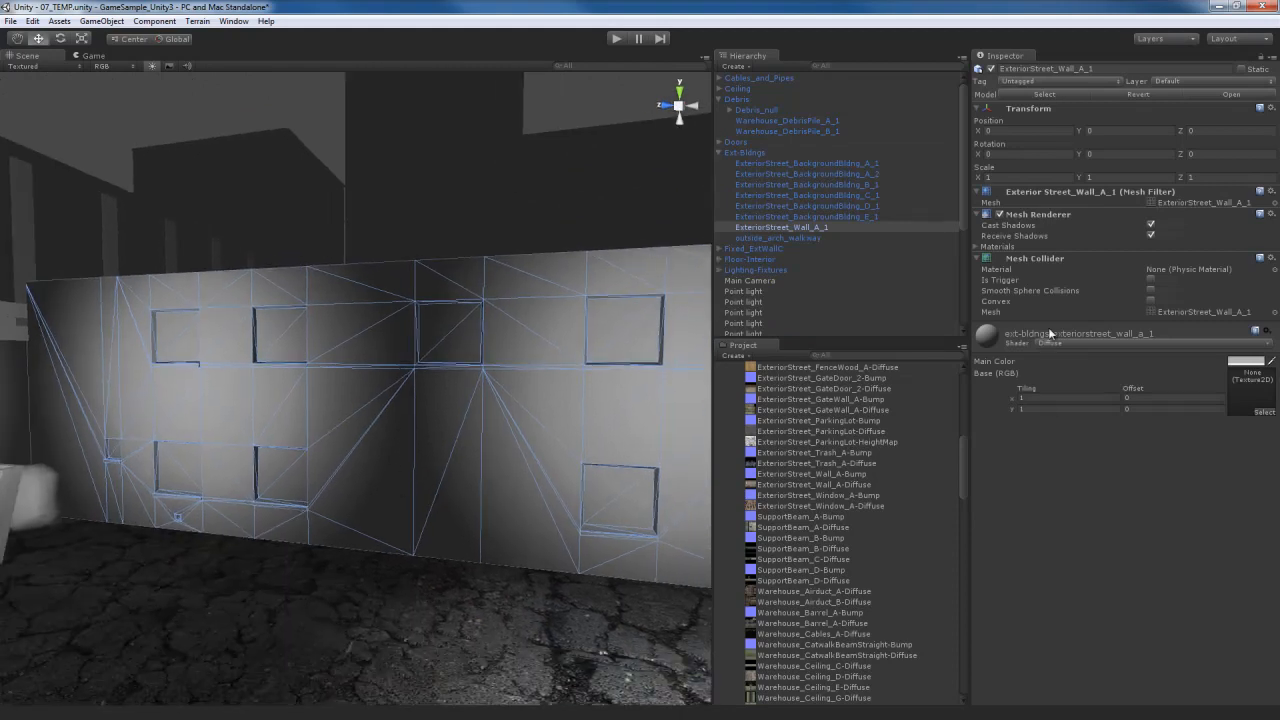
{"action": "left_click", "coordinate": [1264, 412]}
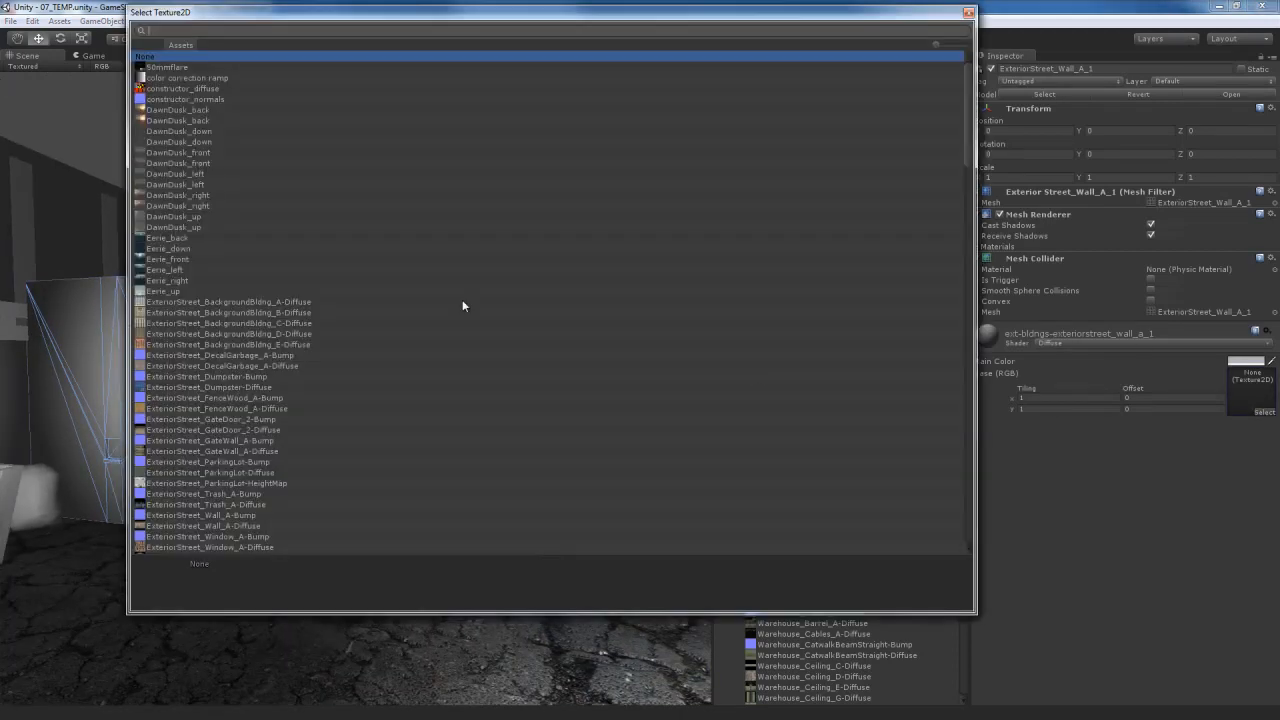
{"action": "type", "text": "ext"}
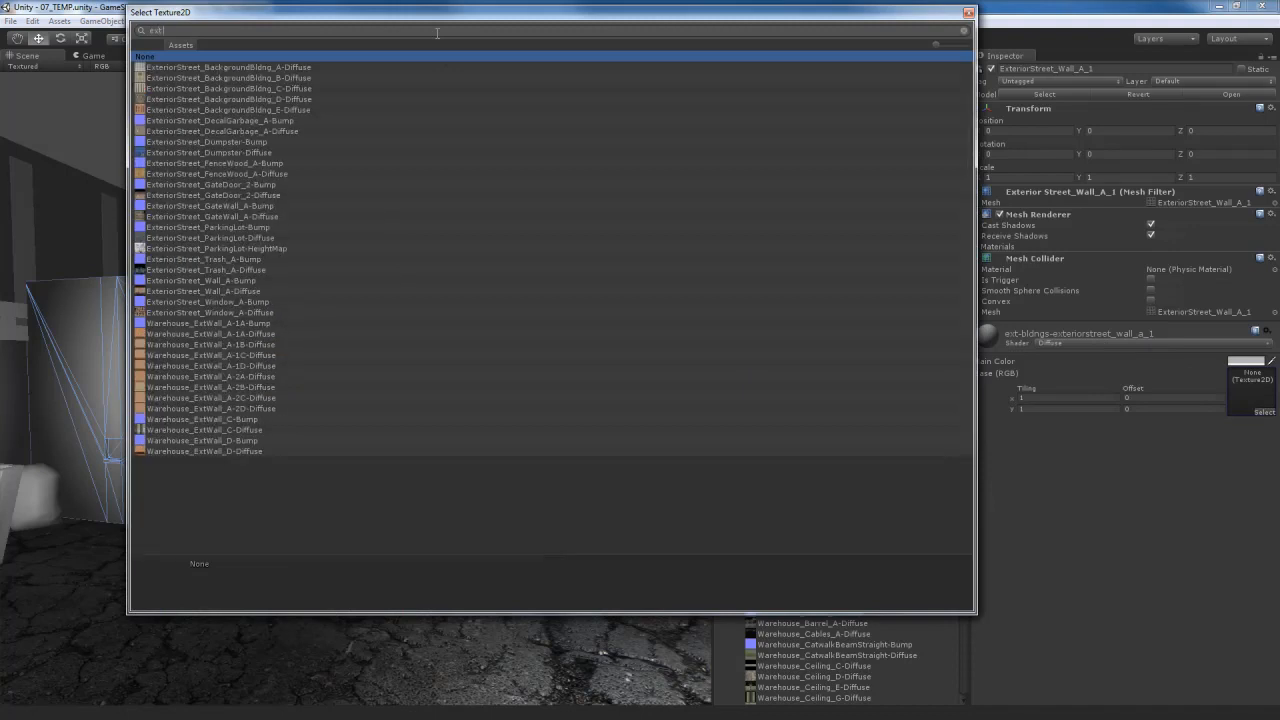
{"action": "type", "text": " str"}
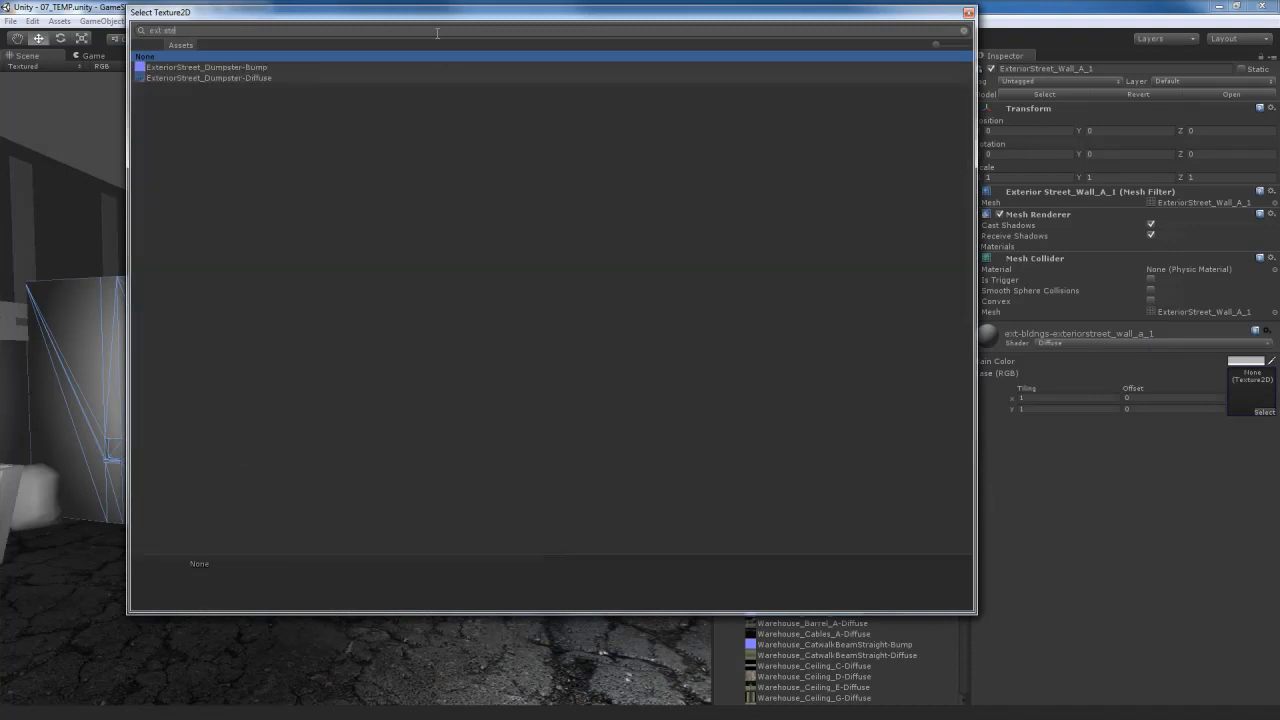
{"action": "type", "text": "eet wall"}
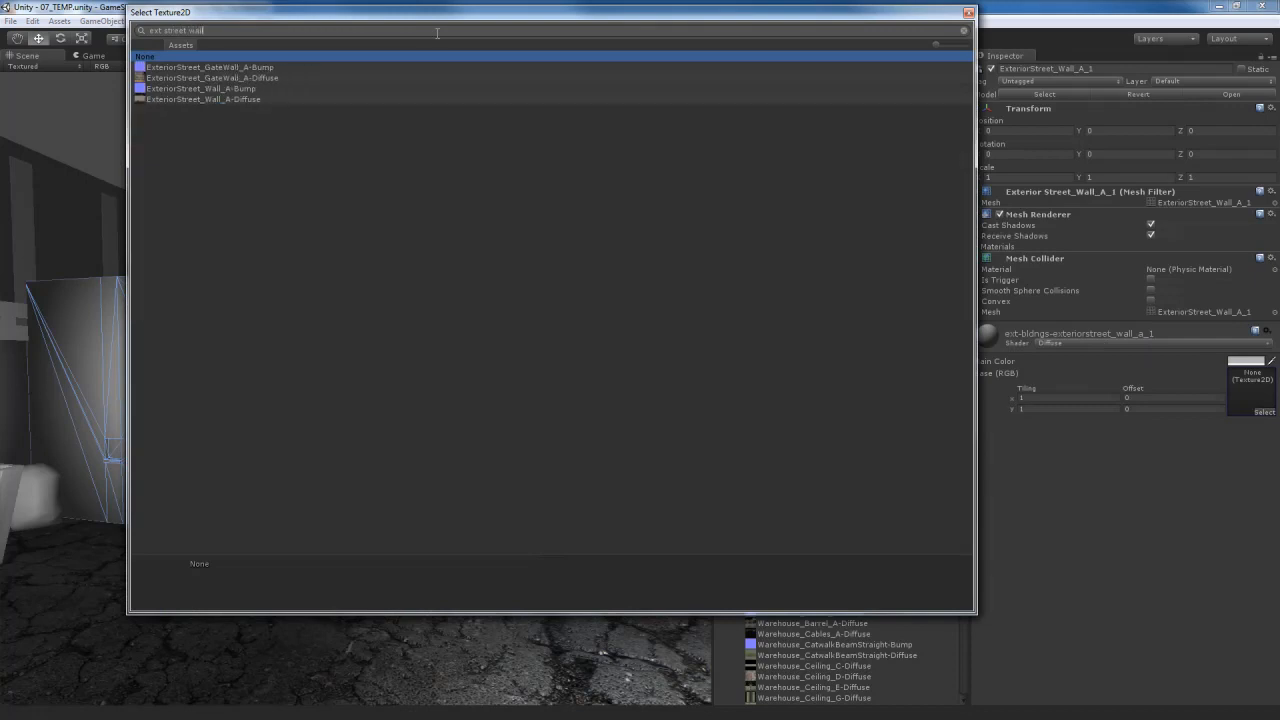
{"action": "left_click", "coordinate": [189, 99]}
{"action": "double_click", "coordinate": [206, 101]}
Step: Enable Swap UVs in the import settings of the Ext-Bldngs mesh and apply the change
{"action": "right_click_drag", "start_coordinate": [412, 437], "coordinate": [443, 403]}
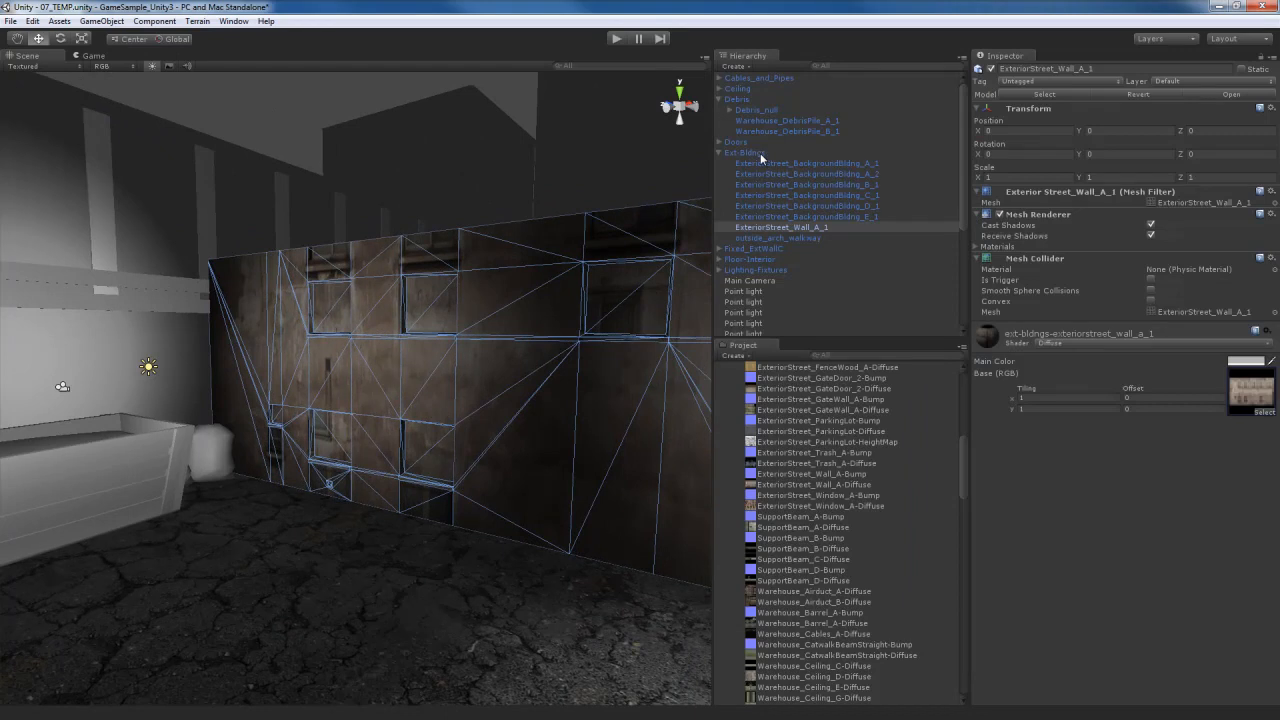
{"action": "left_click_drag", "start_coordinate": [963, 462], "coordinate": [962, 394]}
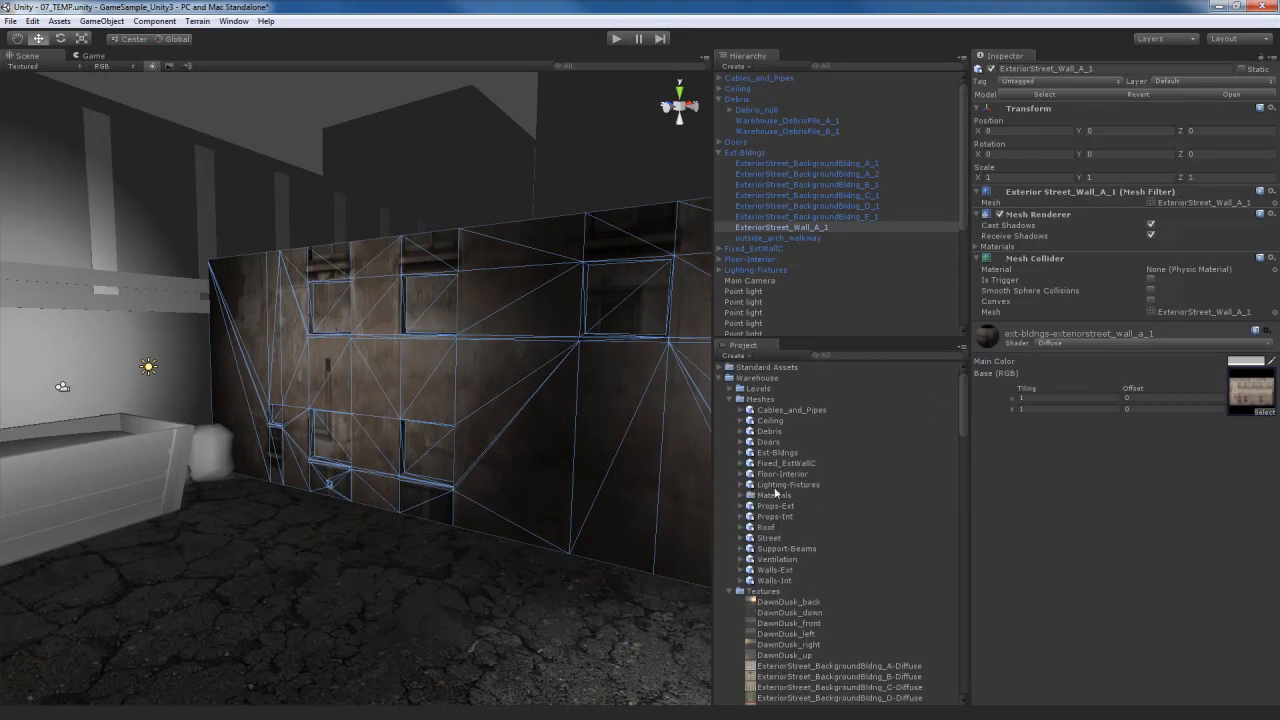
{"action": "left_click", "coordinate": [777, 453]}
{"action": "left_click", "coordinate": [1078, 309]}
{"action": "left_click", "coordinate": [1255, 650]}
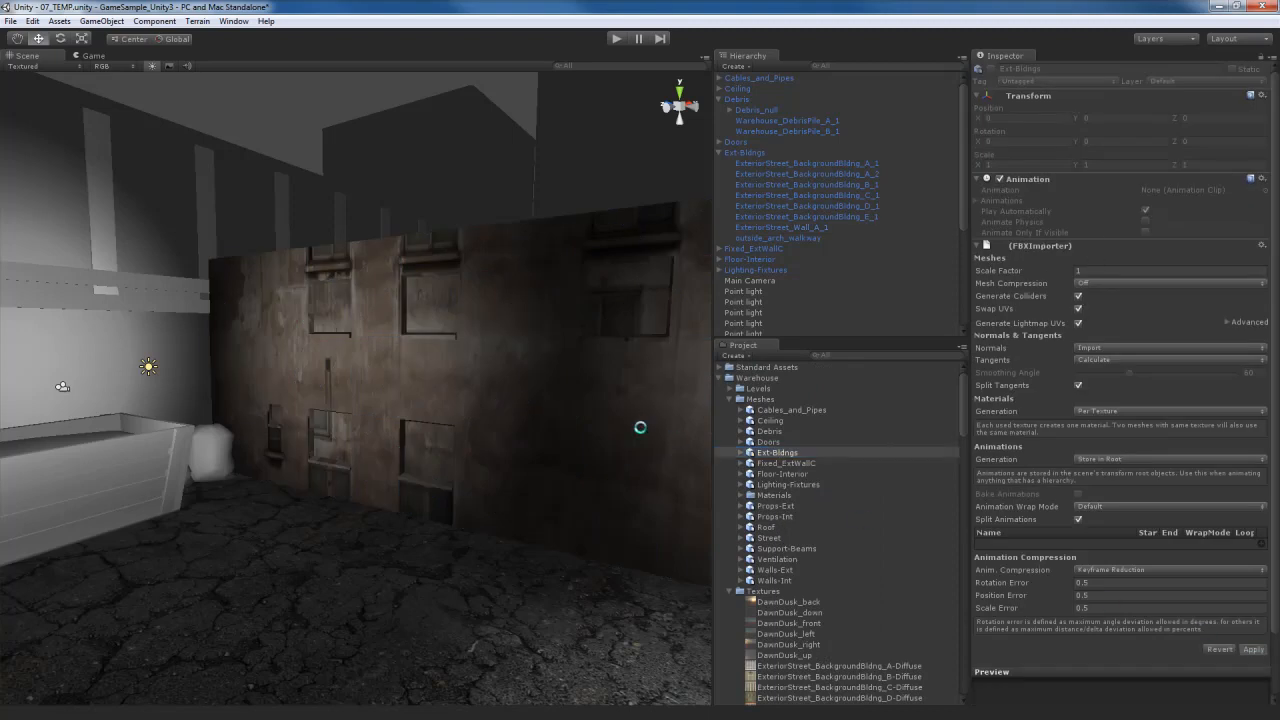
Step: Change the shader of the exterior street wall's material to Bumped Specular
{"action": "right_click_drag", "start_coordinate": [537, 459], "coordinate": [538, 460]}
{"action": "left_click", "coordinate": [537, 413]}
{"action": "left_click", "coordinate": [537, 413]}
{"action": "left_click", "coordinate": [1140, 342]}
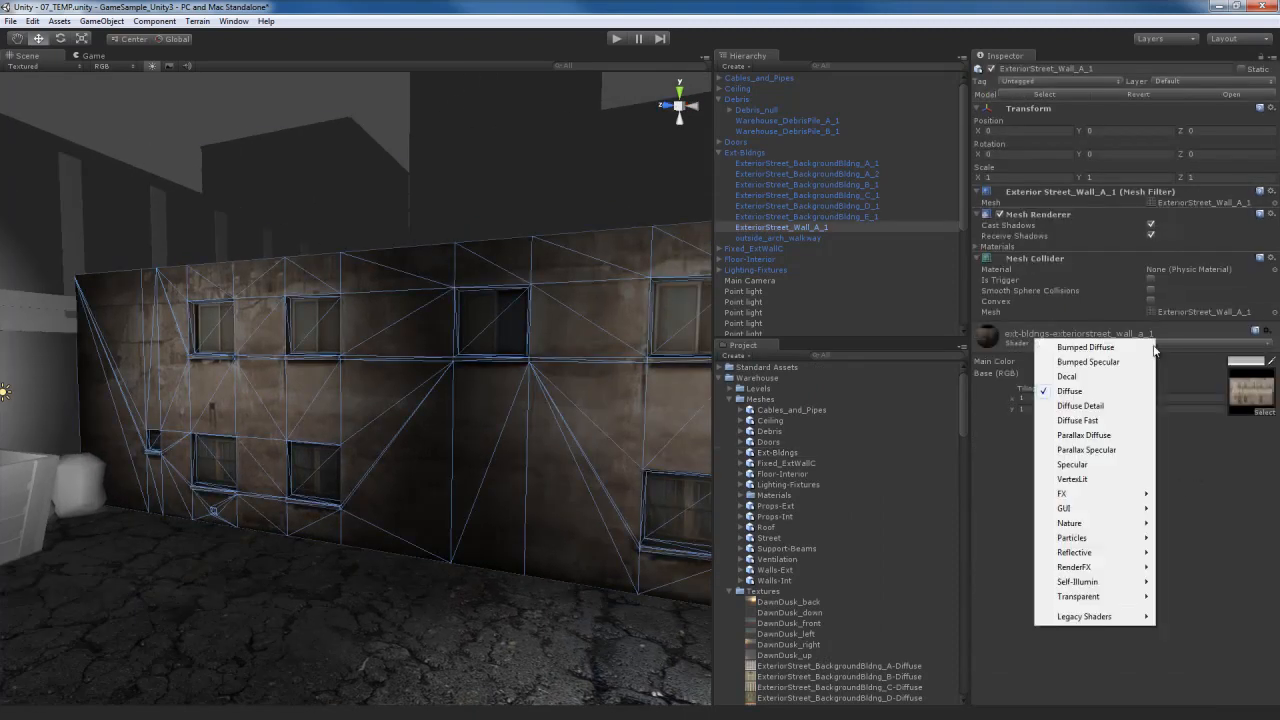
{"action": "left_click", "coordinate": [1103, 363]}
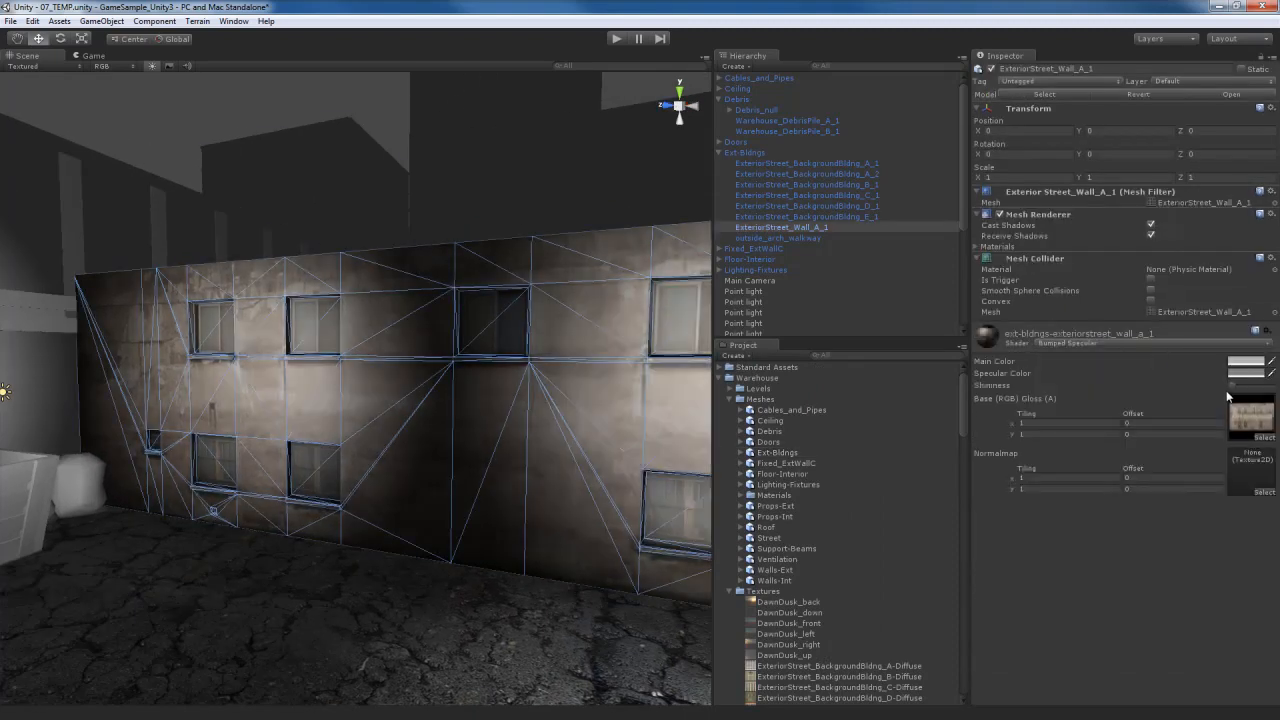
Step: Assign ExteriorStreet_Wall_A-Bump to the street wall material's normal map slot and mark the texture as a normal map
{"action": "left_click", "coordinate": [1254, 419]}
{"action": "scroll", "coordinate": [849, 545], "scroll_direction": "down", "scroll_amount": 5}
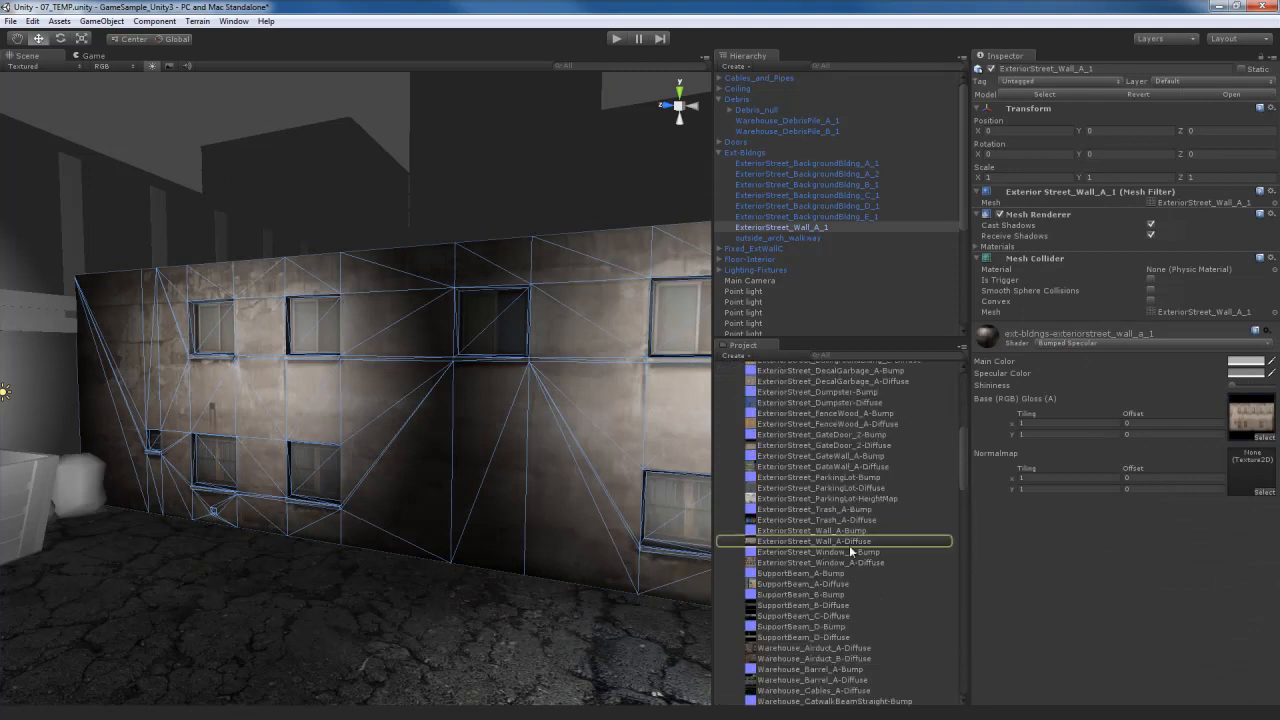
{"action": "left_click_drag", "start_coordinate": [832, 488], "coordinate": [1252, 476]}
{"action": "left_click", "coordinate": [1255, 512]}
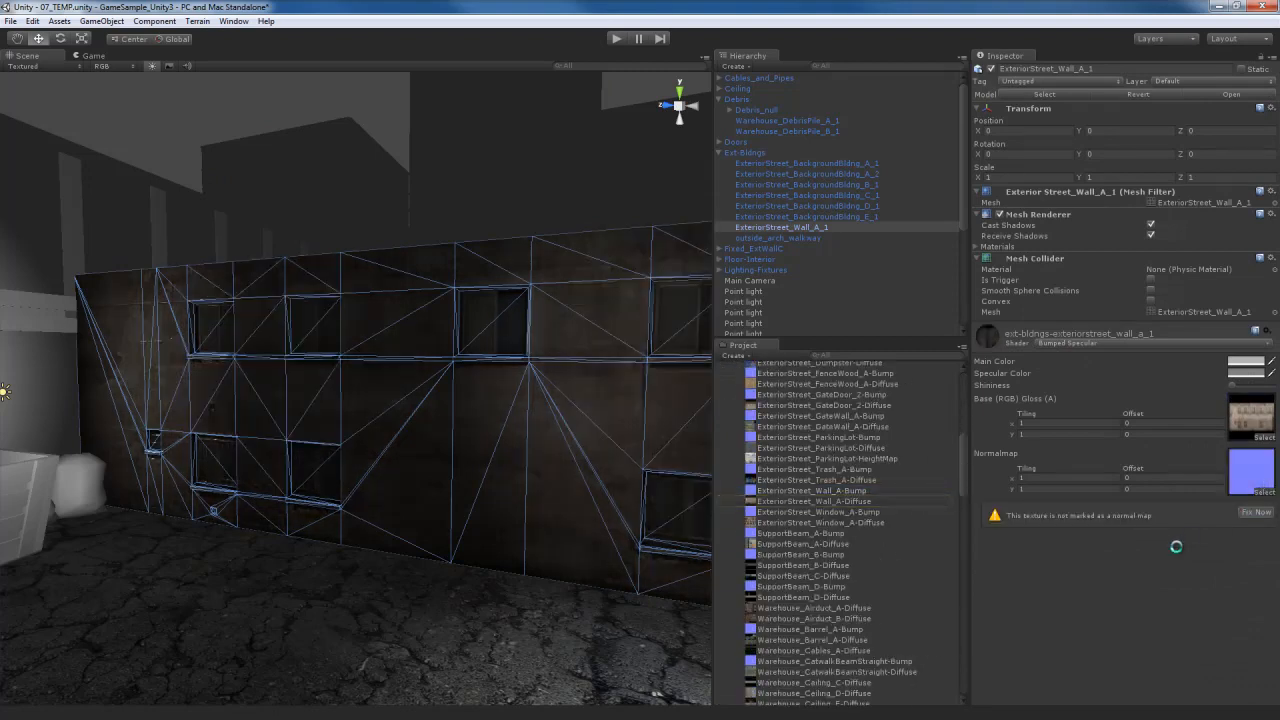
Step: Enable Generate Alpha from Greyscale for the ExteriorStreet_Wall_A-Diffuse texture and apply the import settings
{"action": "left_click", "coordinate": [1249, 422]}
{"action": "left_click", "coordinate": [850, 500]}
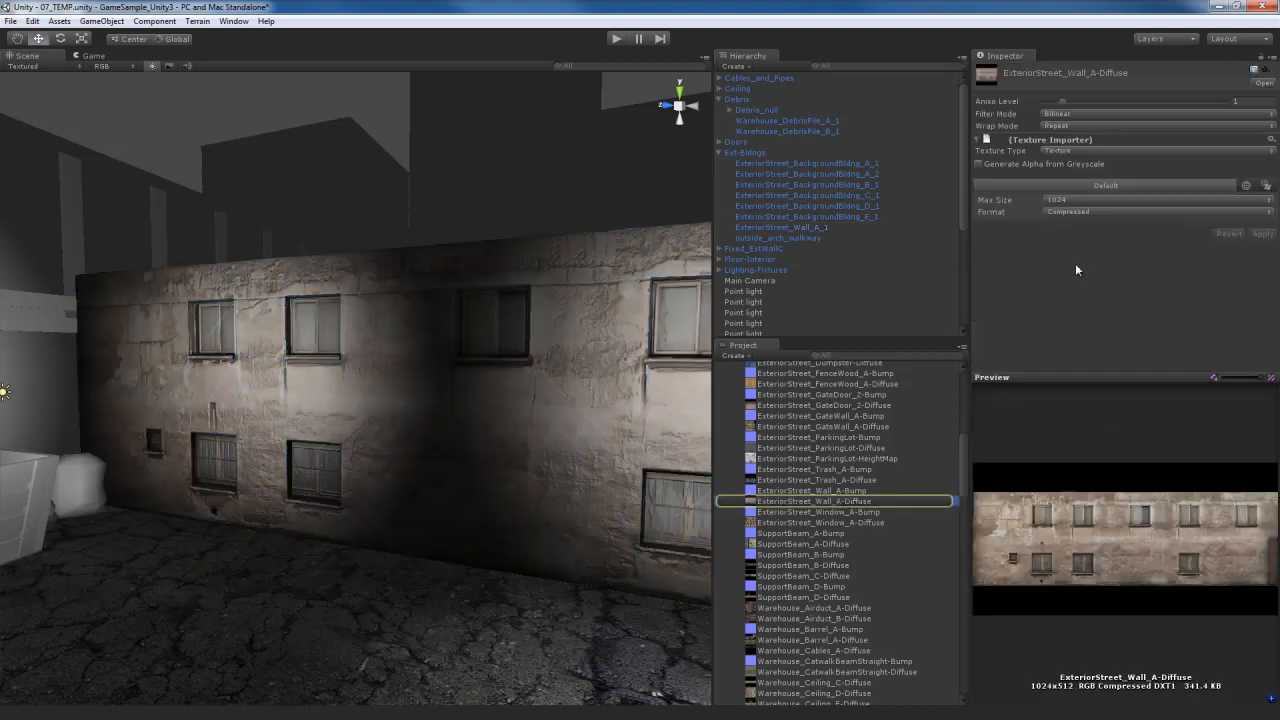
{"action": "left_click", "coordinate": [1036, 163]}
{"action": "left_click", "coordinate": [1262, 234]}
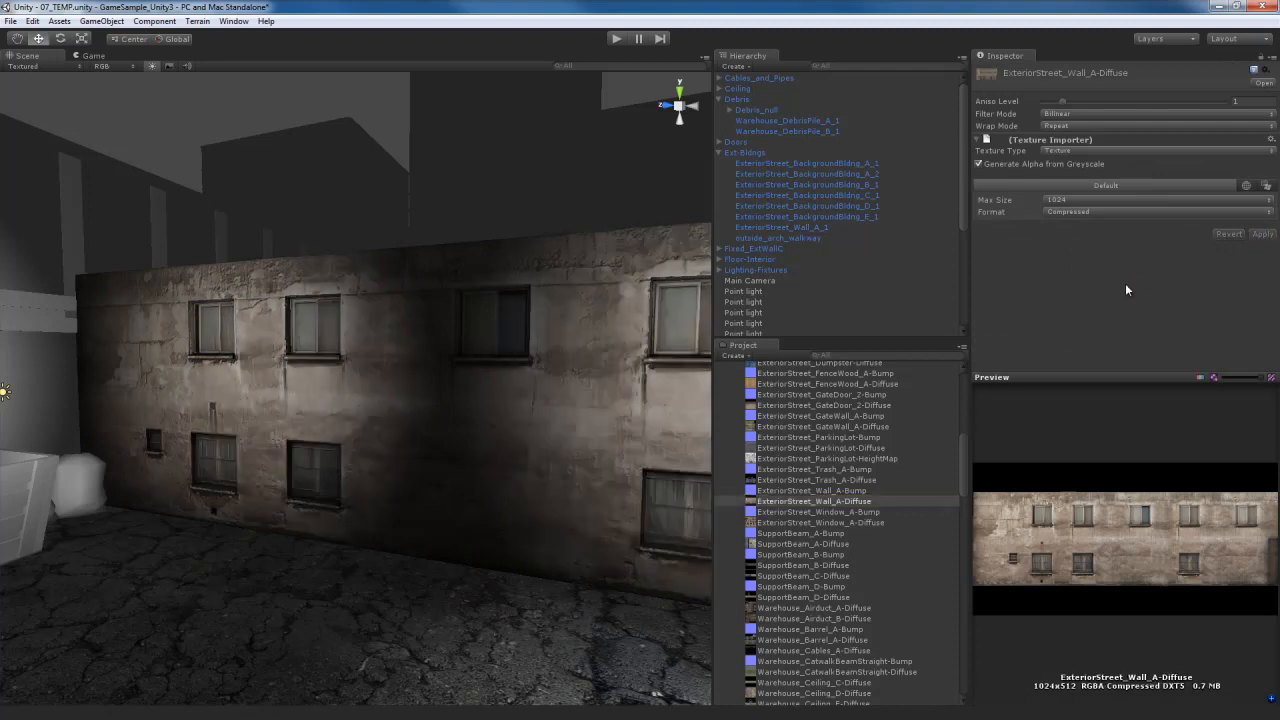
Step: Change the shader of the trash pile beside the dumpster to Bumped Specular
{"action": "right_click_drag", "start_coordinate": [398, 477], "coordinate": [367, 456]}
{"action": "key", "text": "w"}
{"action": "left_click", "coordinate": [370, 341]}
{"action": "left_click", "coordinate": [460, 412]}
{"action": "right_click_drag", "start_coordinate": [460, 412], "coordinate": [506, 467]}
{"action": "left_click", "coordinate": [507, 416]}
{"action": "left_click", "coordinate": [1050, 342]}
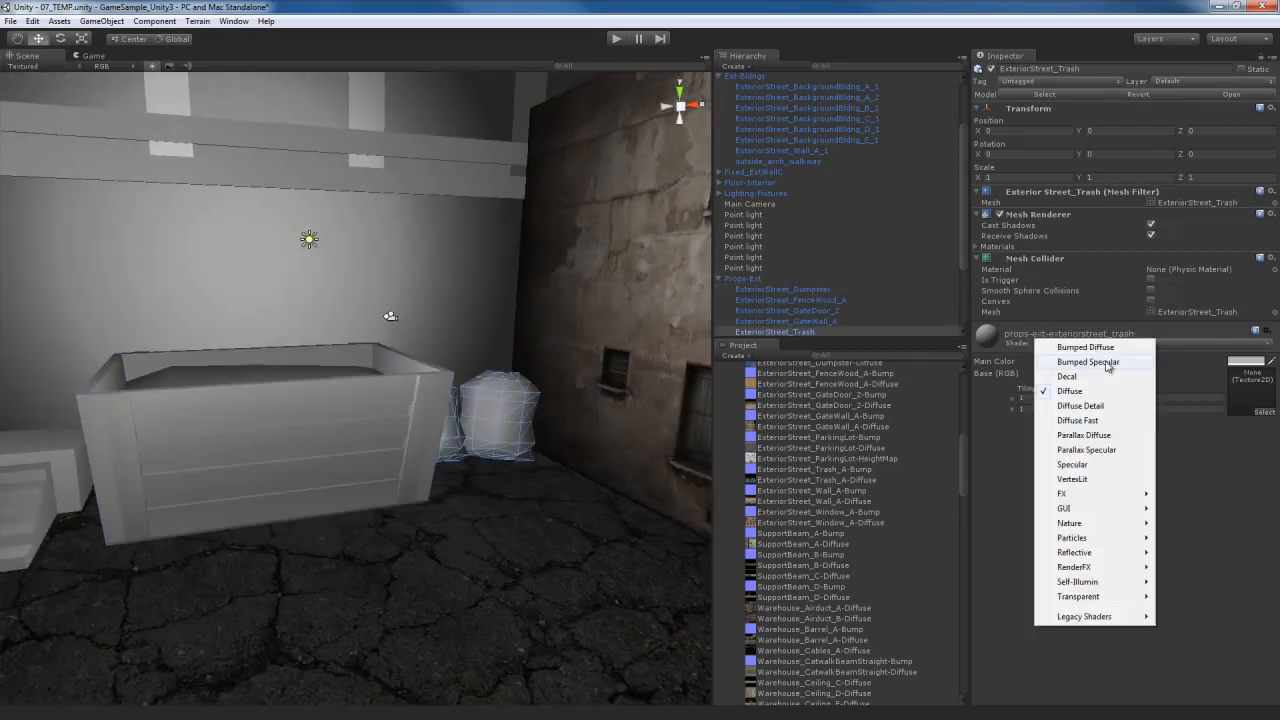
{"action": "left_click", "coordinate": [1100, 366]}
Step: Assign ExteriorStreet_Trash_A-Diffuse as the trash material's base map and ExteriorStreet_Trash_A-Bump as its normal map
{"action": "left_click", "coordinate": [1264, 437]}
{"action": "type", "text": "trash"}
{"action": "double_click", "coordinate": [225, 80]}
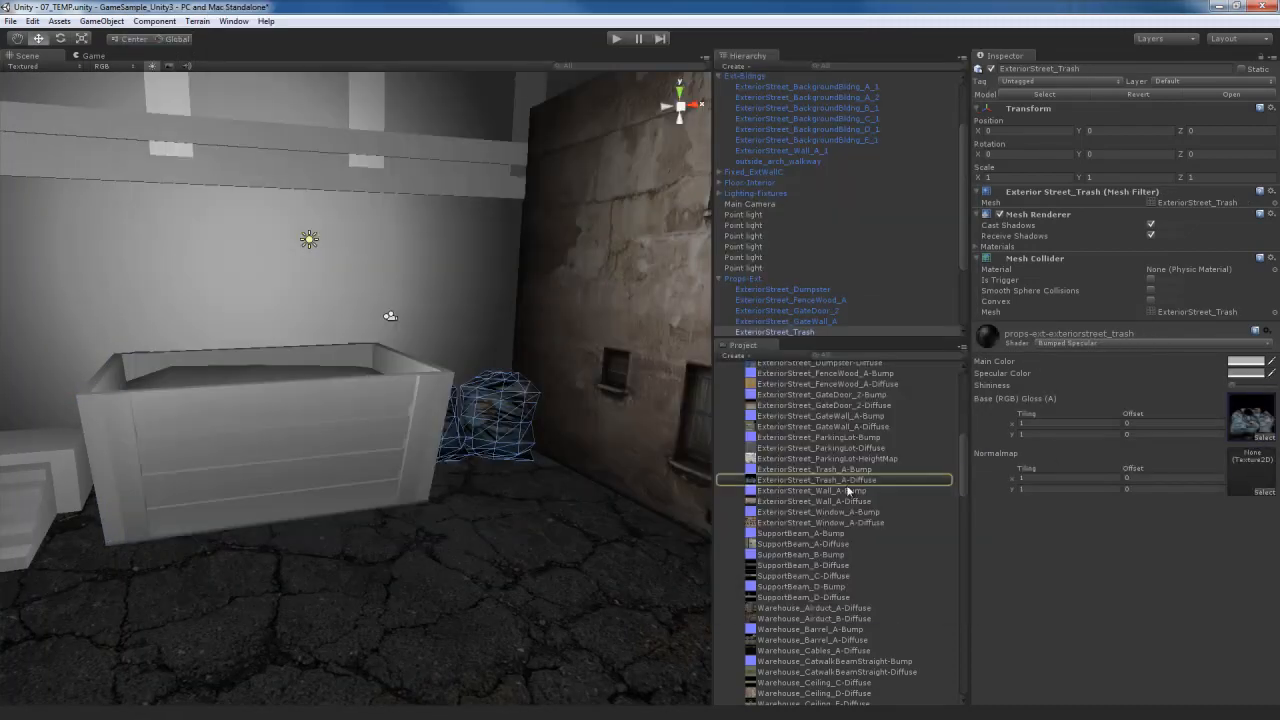
{"action": "left_click_drag", "start_coordinate": [840, 470], "coordinate": [1244, 475]}
{"action": "left_click_drag", "start_coordinate": [830, 480], "coordinate": [1250, 418]}
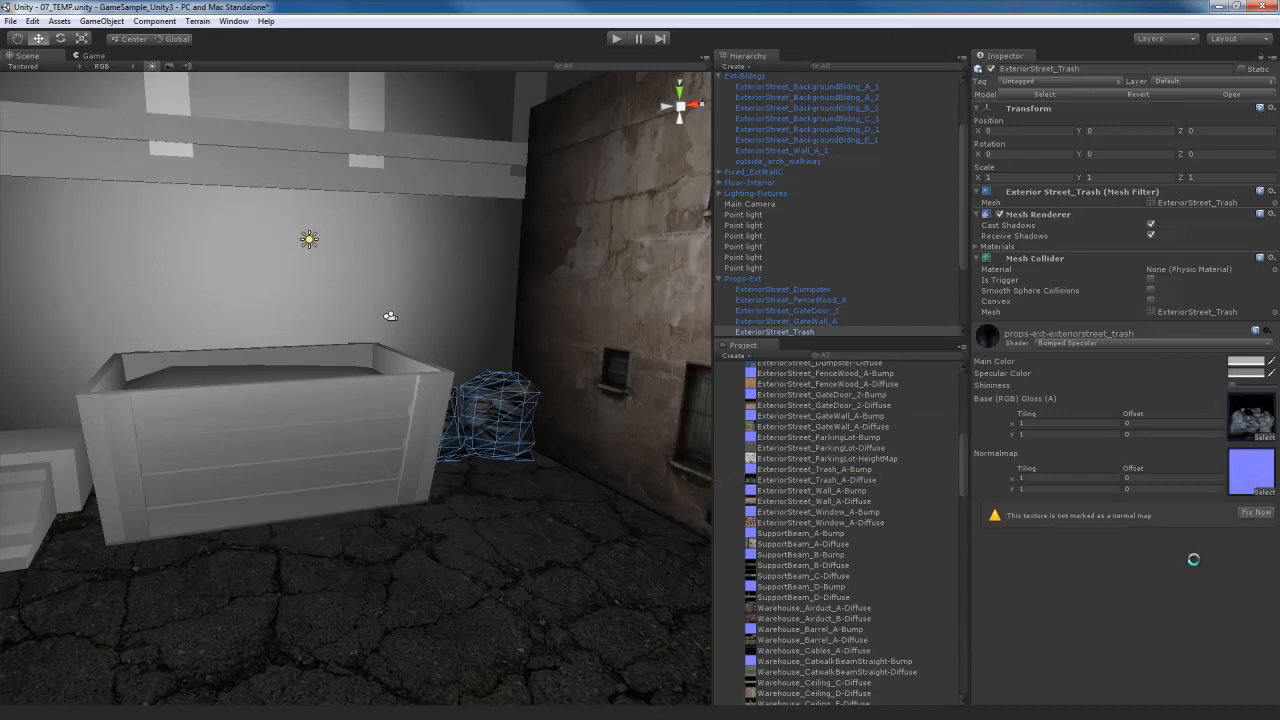
Step: Enable Generate Alpha from Greyscale for the ExteriorStreet_Trash_A-Diffuse texture
{"action": "double_click", "coordinate": [1252, 418]}
{"action": "left_click", "coordinate": [979, 164]}
{"action": "right_click_drag", "start_coordinate": [526, 446], "coordinate": [484, 449]}
{"action": "left_click", "coordinate": [484, 449]}
{"action": "left_click", "coordinate": [708, 392]}
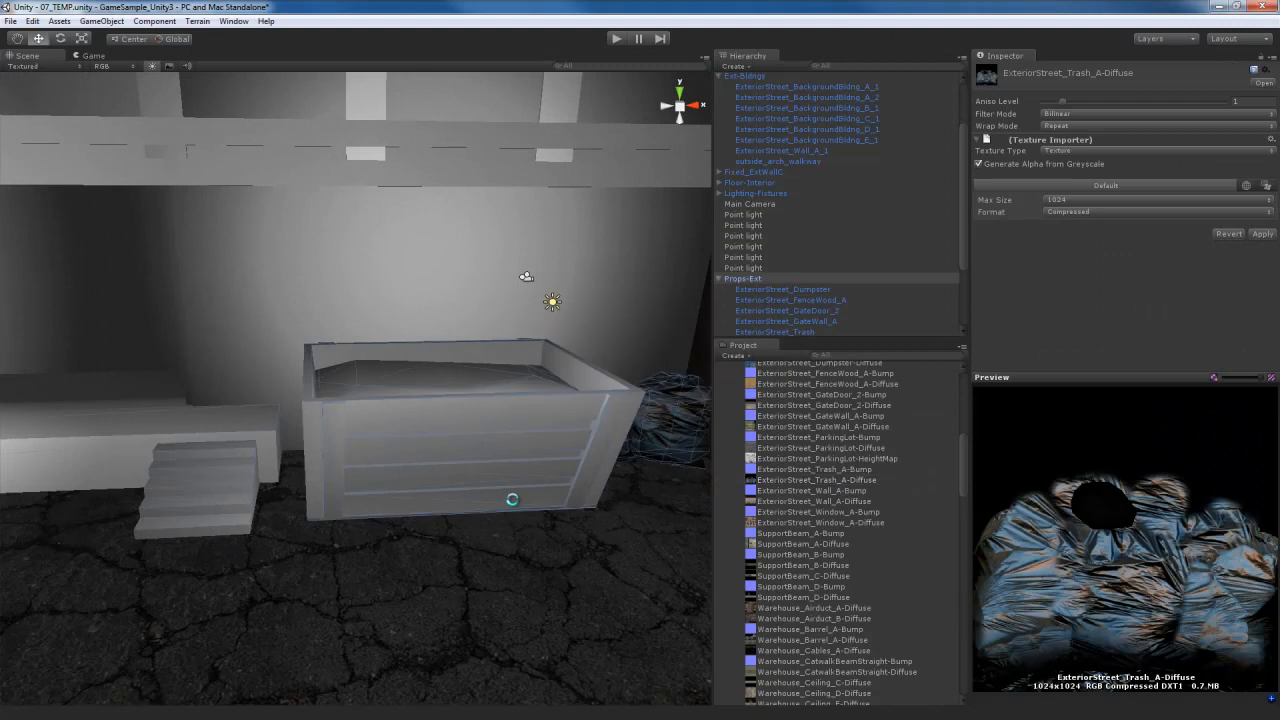
Step: Change the shader of the dumpster's material to Bumped Specular
{"action": "left_click_drag", "start_coordinate": [455, 513], "coordinate": [486, 474], "text": "alt"}
{"action": "left_click", "coordinate": [486, 474]}
{"action": "middle_click_drag", "start_coordinate": [486, 474], "coordinate": [495, 423]}
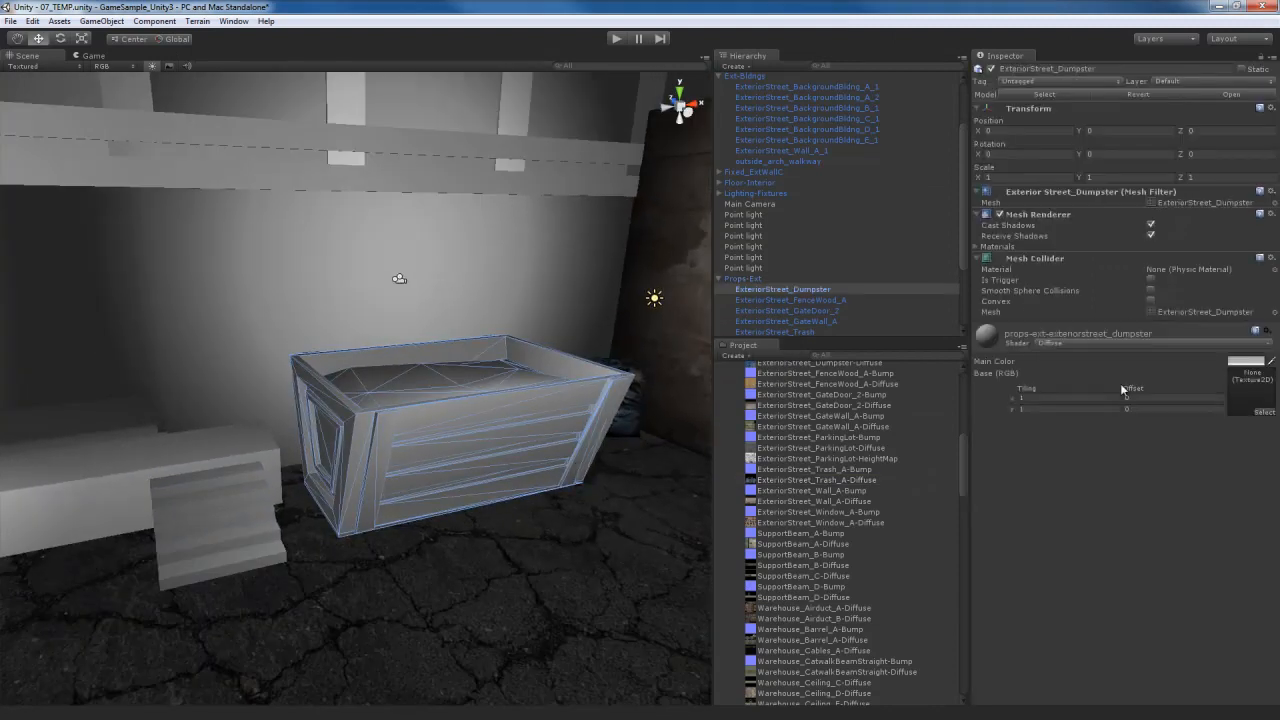
{"action": "left_click", "coordinate": [1106, 343]}
{"action": "left_click", "coordinate": [1100, 348]}
{"action": "left_click", "coordinate": [1145, 346]}
{"action": "left_click", "coordinate": [1140, 362]}
Step: Assign ExteriorStreet_Dumpster-Diffuse as the dumpster's base map and ExteriorStreet_Dumpster-Bump as its normal map, marking the bump texture as a normal map
{"action": "left_click", "coordinate": [1264, 437]}
{"action": "type", "text": "dump"}
{"action": "double_click", "coordinate": [283, 78]}
{"action": "scroll", "coordinate": [861, 412], "scroll_direction": "up", "scroll_amount": 2}
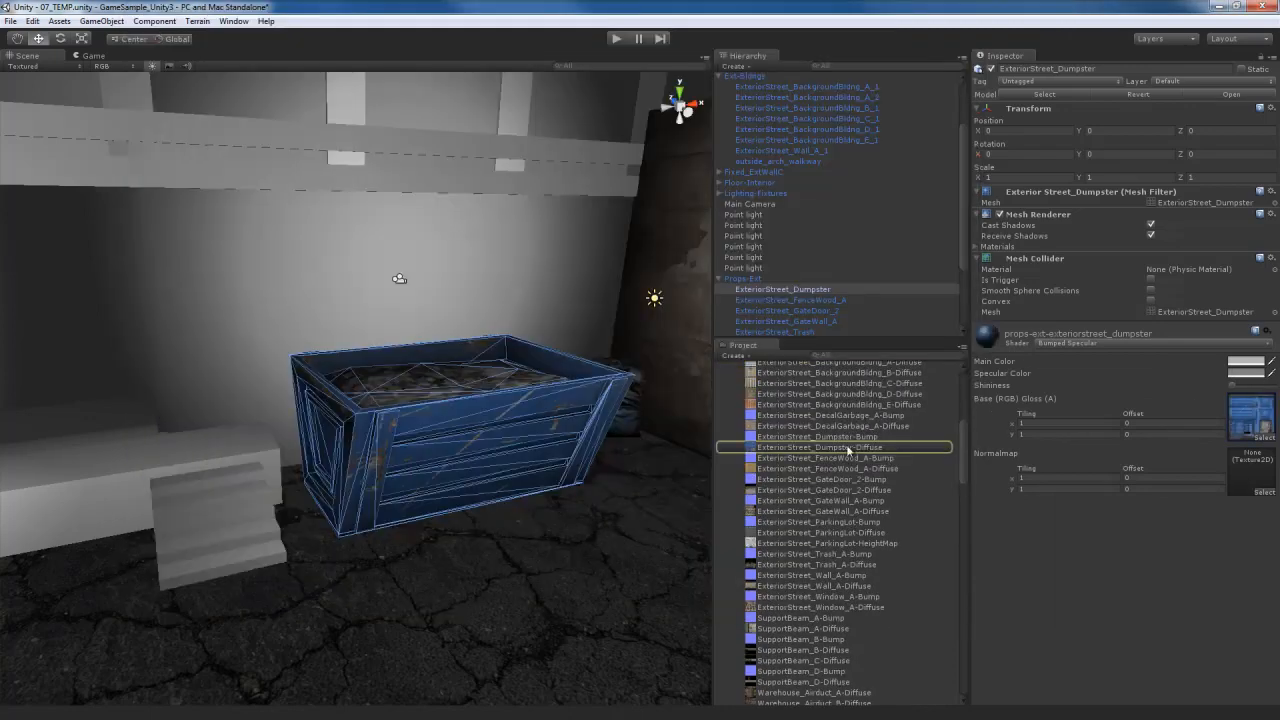
{"action": "left_click_drag", "start_coordinate": [850, 437], "coordinate": [1250, 472]}
{"action": "left_click_drag", "start_coordinate": [845, 447], "coordinate": [1250, 416]}
{"action": "left_click", "coordinate": [1256, 513]}
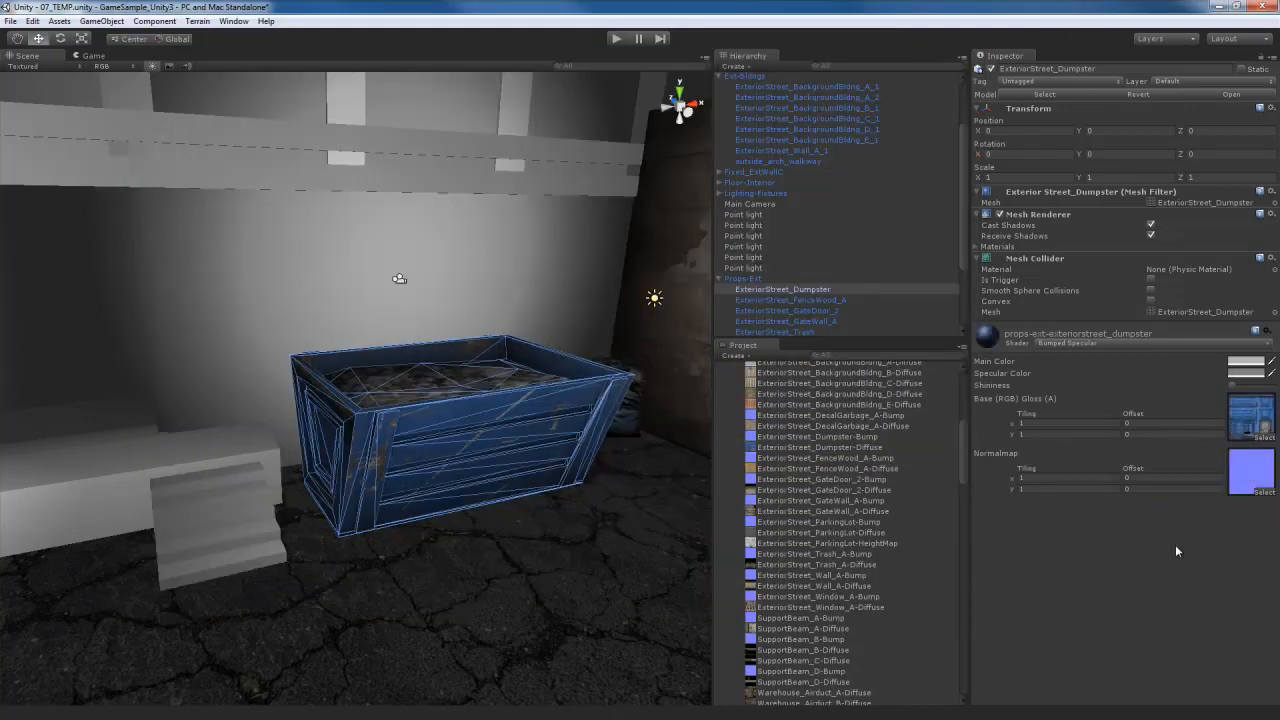
Step: Enable Generate Alpha from Greyscale for the ExteriorStreet_Dumpster-Diffuse texture and apply the import settings
{"action": "double_click", "coordinate": [1245, 412]}
{"action": "left_click", "coordinate": [979, 164]}
{"action": "left_click", "coordinate": [1262, 234]}
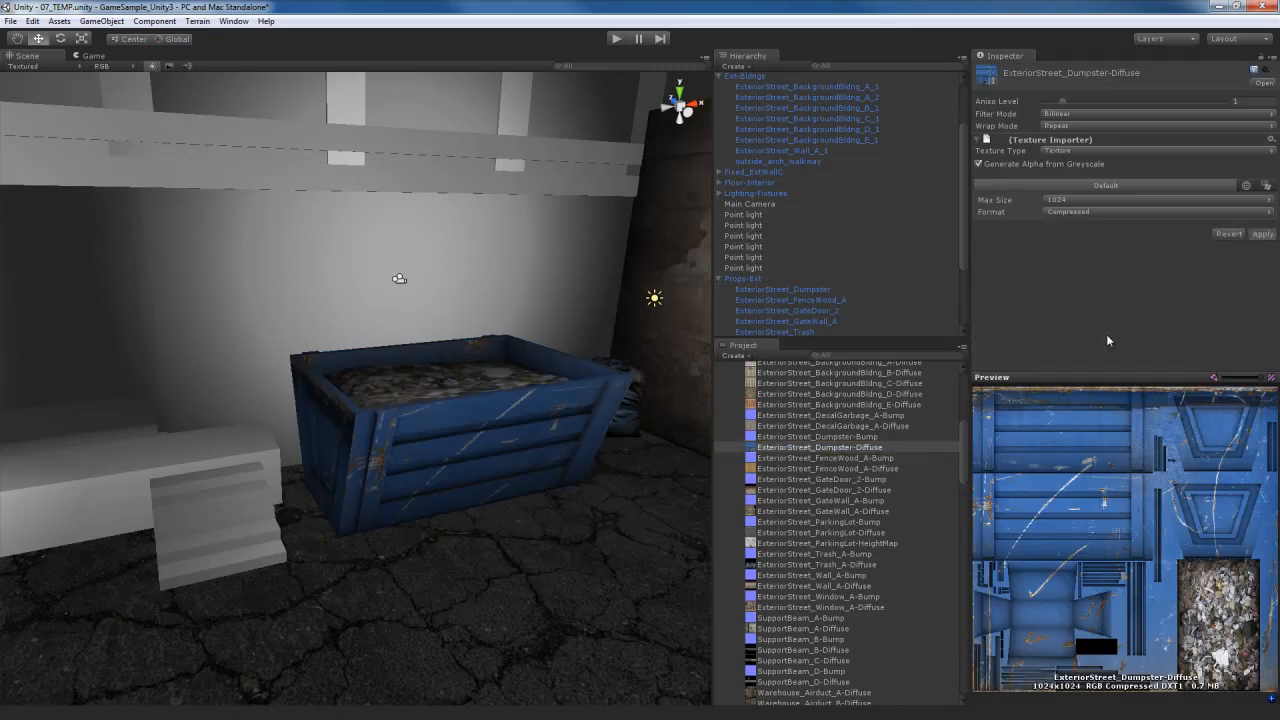
{"action": "middle_click_drag", "start_coordinate": [479, 438], "coordinate": [477, 466]}
{"action": "left_click", "coordinate": [477, 466]}
{"action": "scroll", "coordinate": [477, 466], "scroll_direction": "down", "scroll_amount": 5}
{"action": "left_click_drag", "start_coordinate": [477, 466], "coordinate": [345, 480], "text": "alt"}
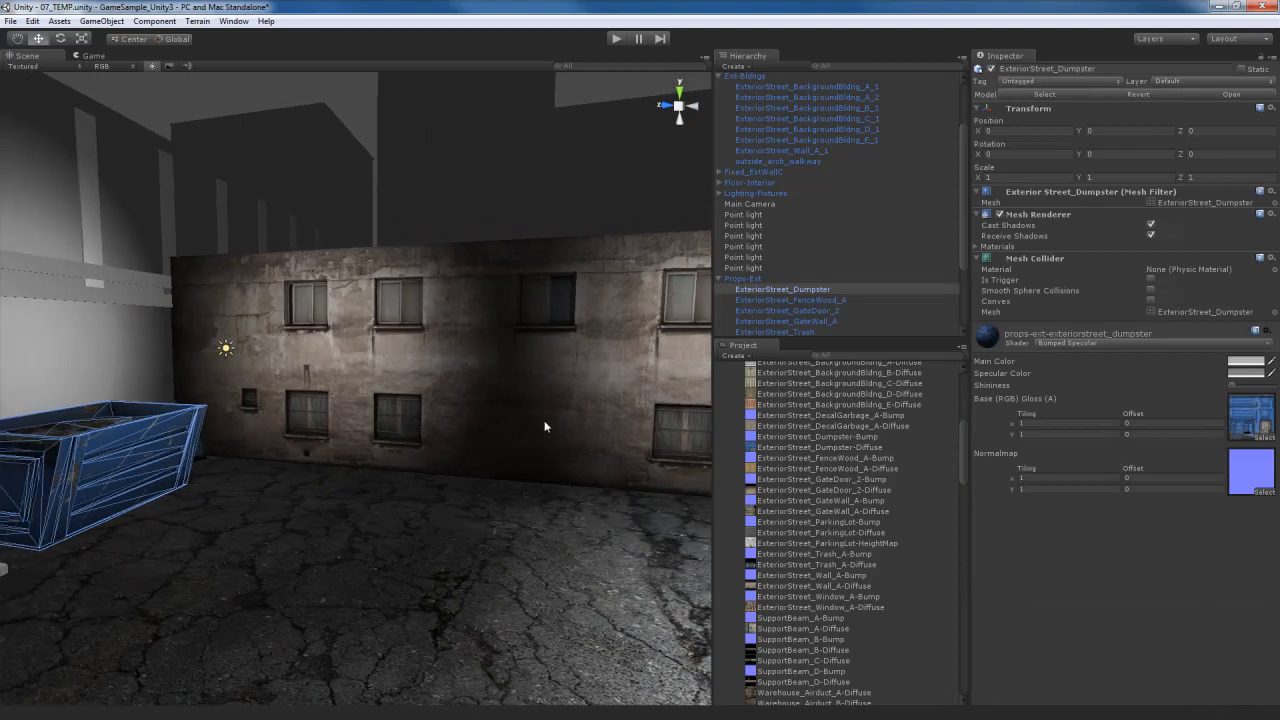
{"action": "right_click_drag", "start_coordinate": [549, 533], "coordinate": [550, 525]}
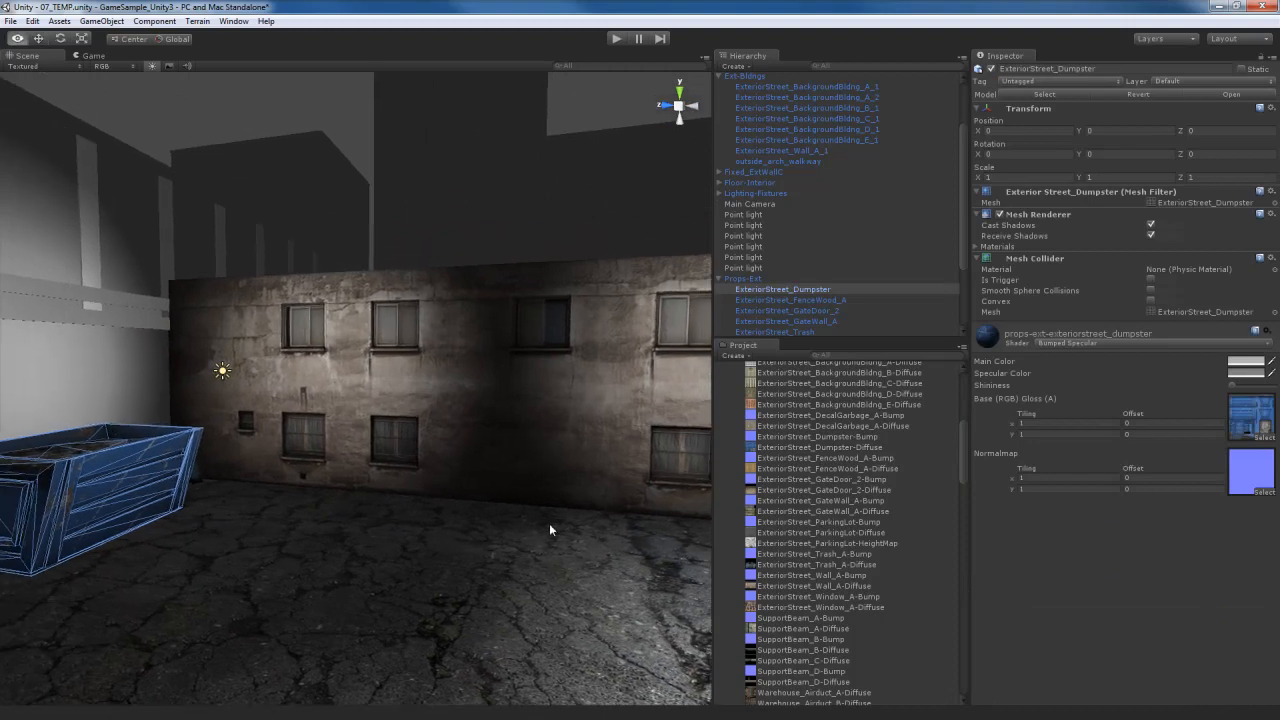